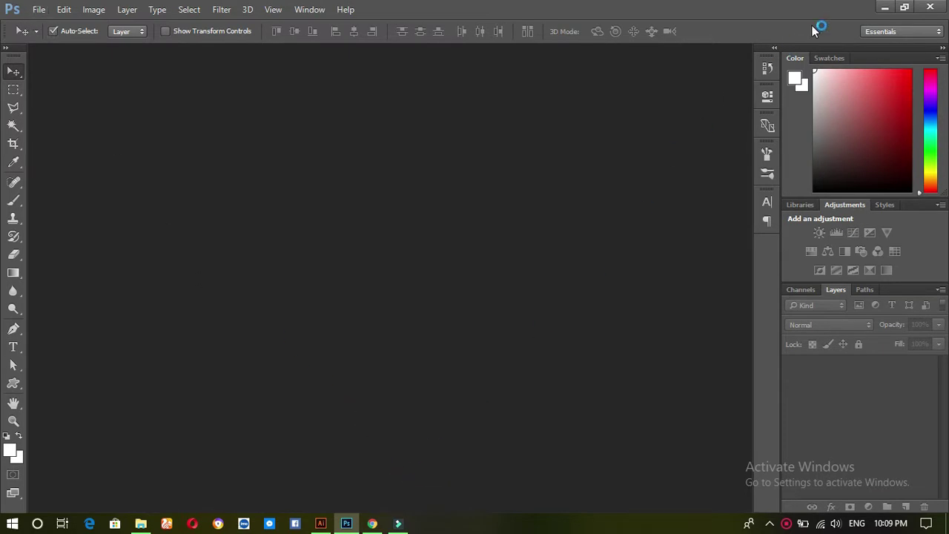
- Open the woman-in-red photo by dragging it from the desktop into Photoshop
{"action": "left_click", "coordinate": [884, 7]}
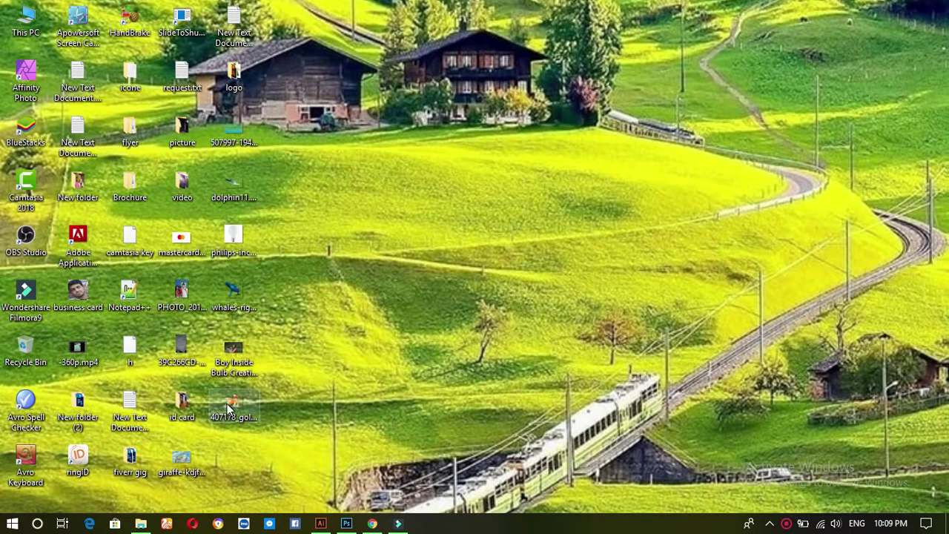
{"action": "mouse_move", "coordinate": [240, 359]}
{"action": "left_mouse_down"}
{"action": "mouse_move", "coordinate": [354, 526]}
{"action": "mouse_move", "coordinate": [335, 363]}
{"action": "left_mouse_up"}
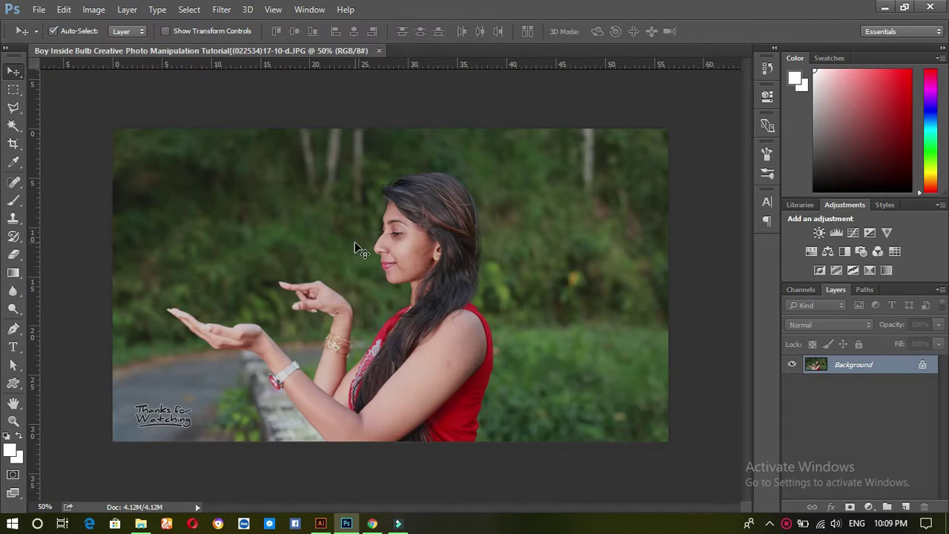
{"action": "left_click", "coordinate": [884, 6]}
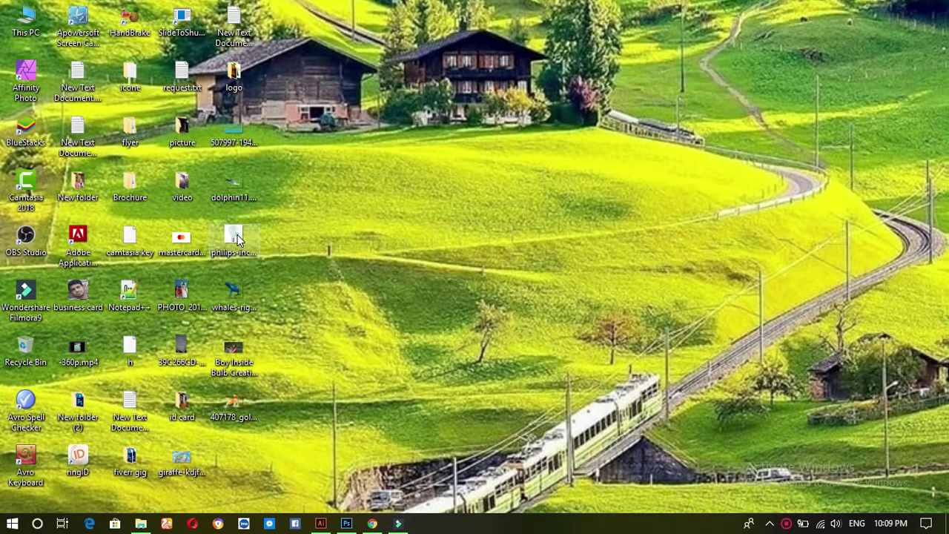
{"action": "left_click", "coordinate": [346, 524]}
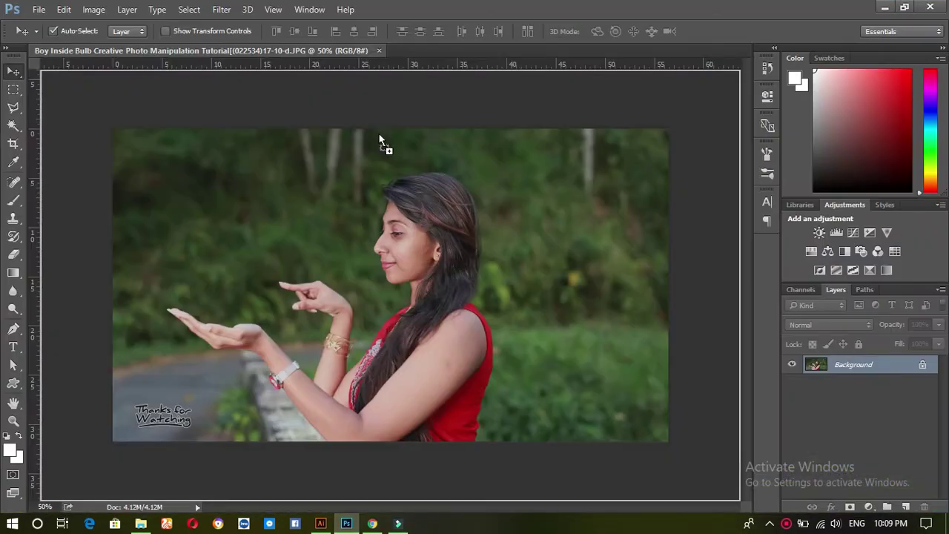
- Open the light-bulb image and delete its white background using the Magic Wand
{"action": "left_click_drag", "start_coordinate": [380, 139], "coordinate": [454, 9]}
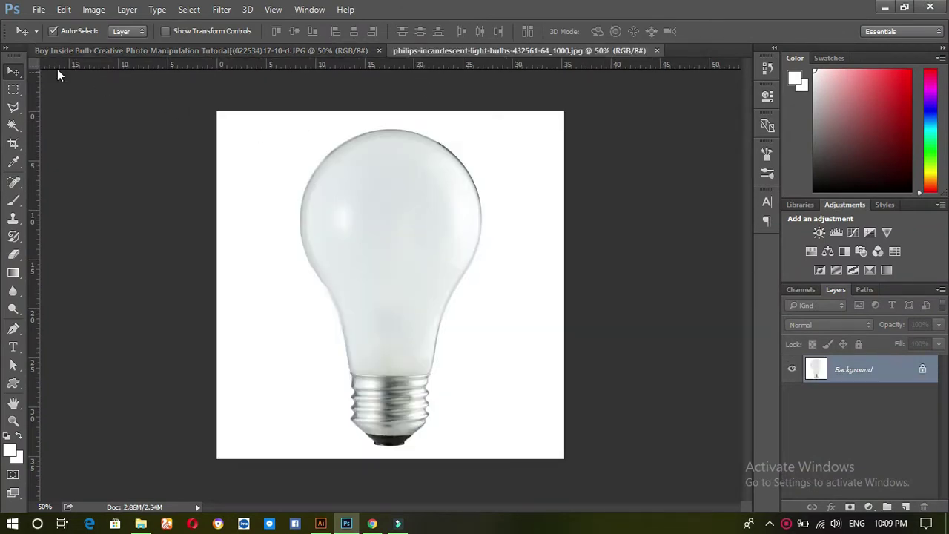
{"action": "left_click", "coordinate": [13, 125]}
{"action": "left_click", "coordinate": [277, 141]}
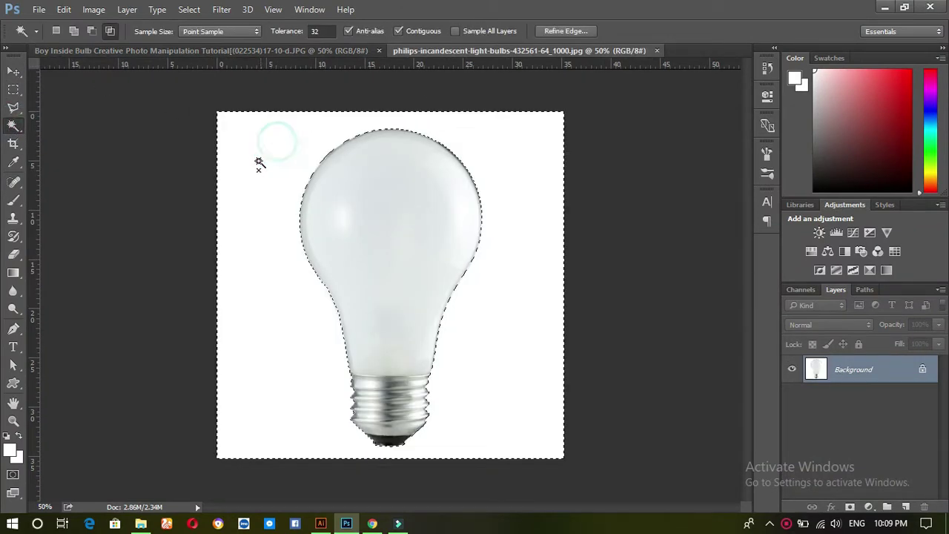
{"action": "left_click", "coordinate": [922, 370]}
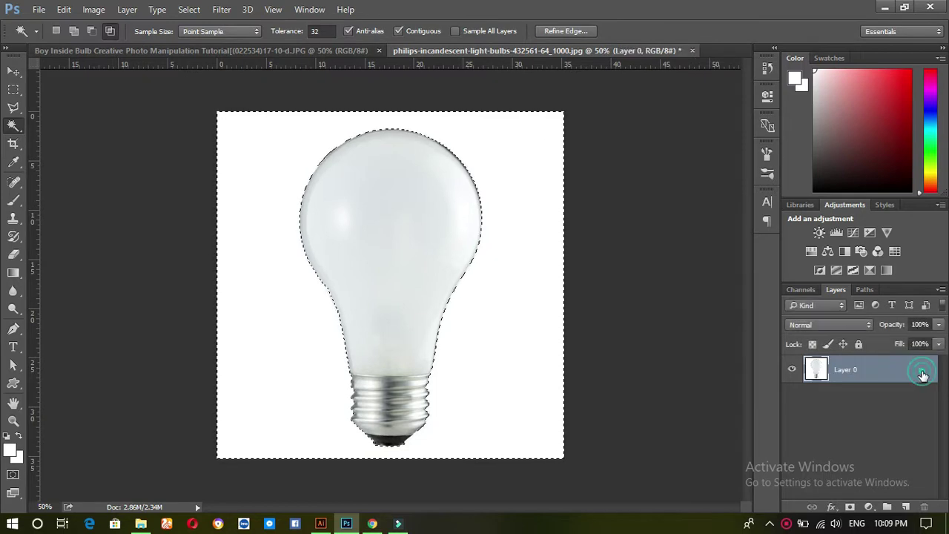
{"action": "key", "text": "Delete"}
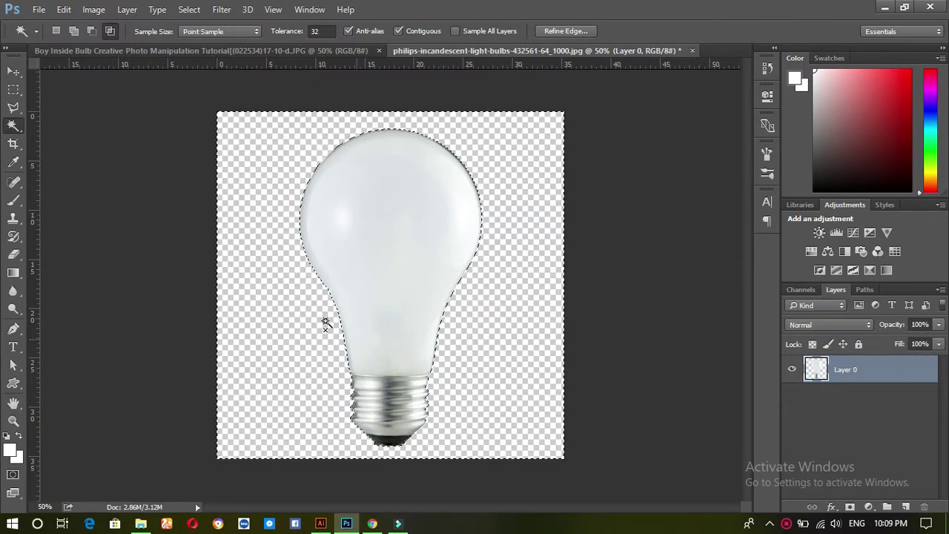
- Deselect and drag the cut-out bulb into the woman's photo as Layer 1
{"action": "left_click", "coordinate": [13, 71]}
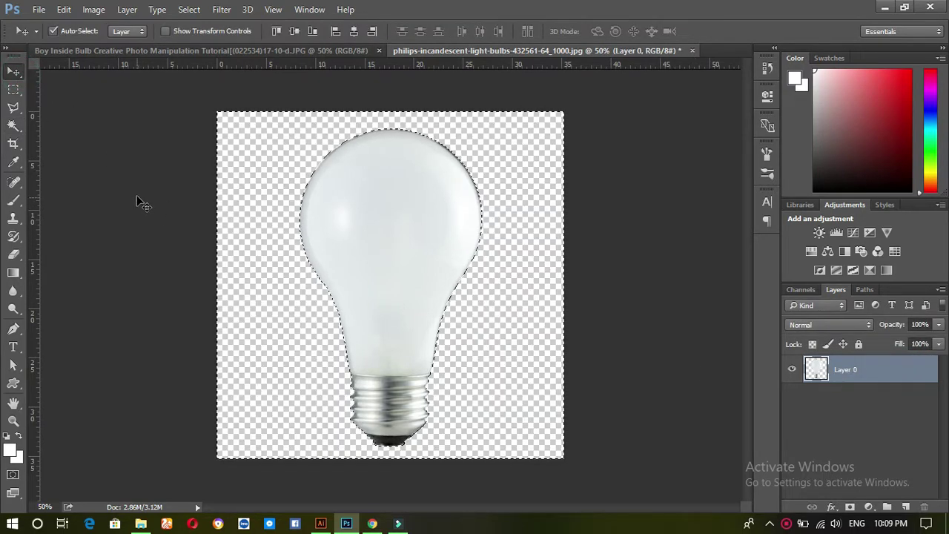
{"action": "key", "text": "ctrl+d"}
{"action": "left_click_drag", "start_coordinate": [425, 245], "coordinate": [424, 248]}
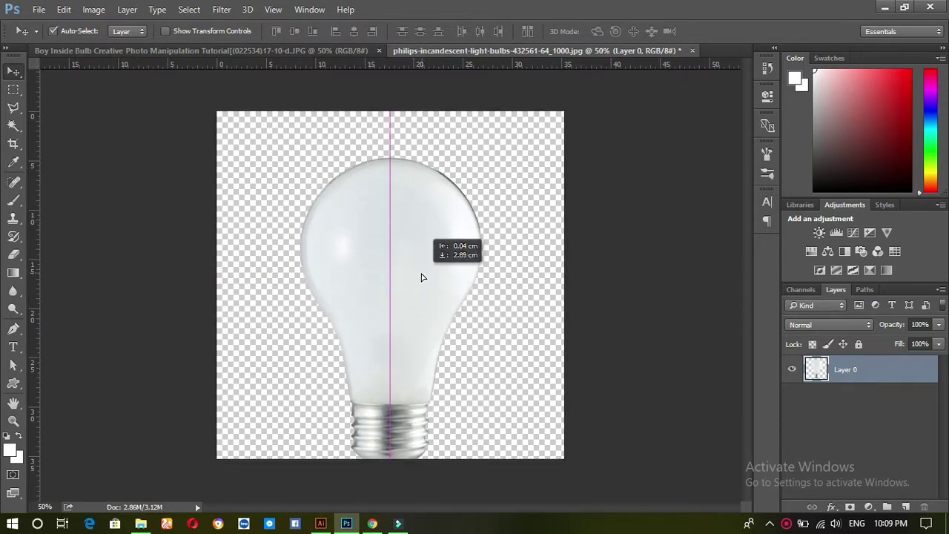
{"action": "mouse_move", "coordinate": [425, 248]}
{"action": "left_mouse_down"}
{"action": "mouse_move", "coordinate": [242, 51]}
{"action": "mouse_move", "coordinate": [267, 198]}
{"action": "left_mouse_up"}
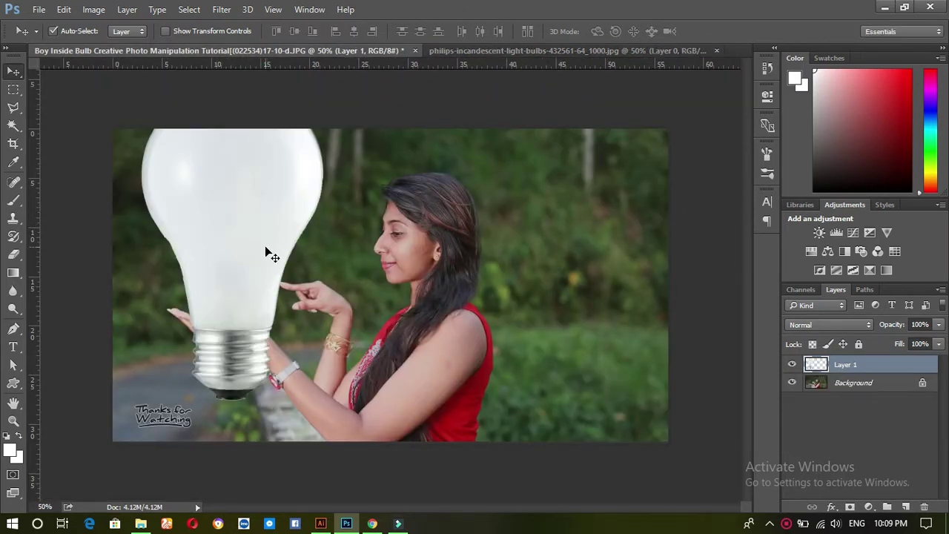
- Flip the bulb vertically and scale it to about 44% above her open palm
{"action": "key", "text": "ctrl+t"}
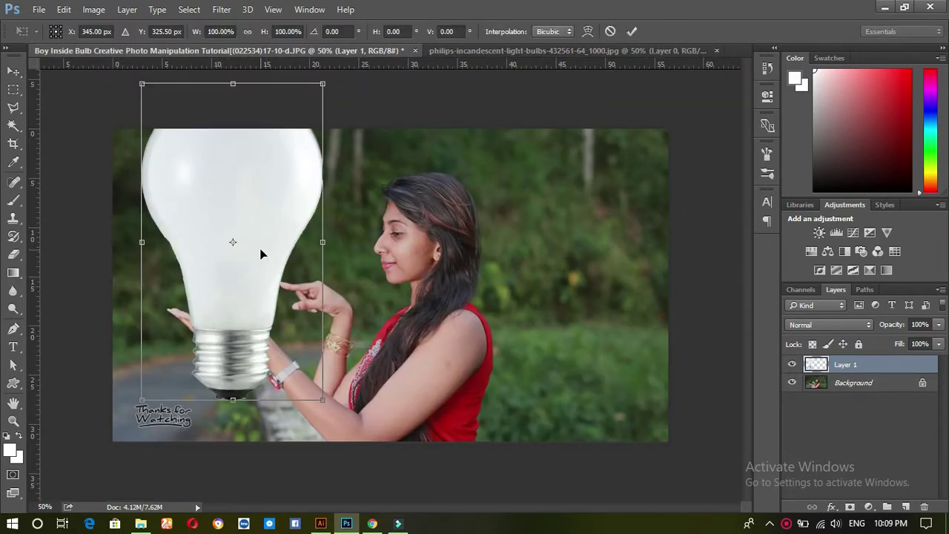
{"action": "right_click", "coordinate": [262, 232]}
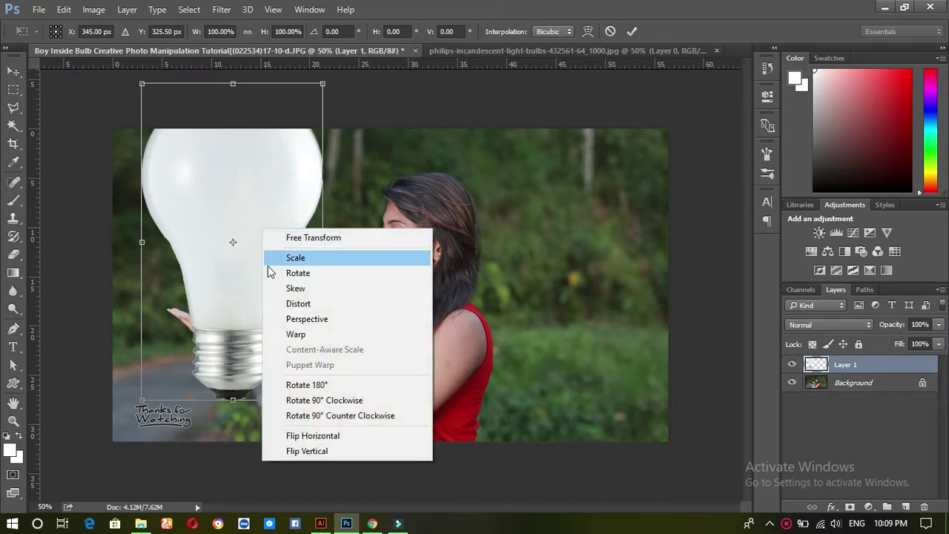
{"action": "left_click", "coordinate": [290, 436]}
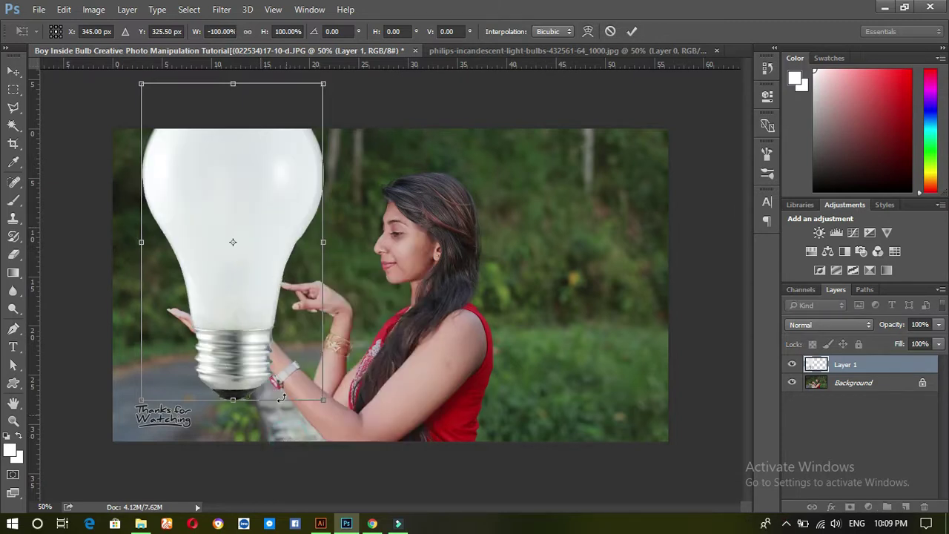
{"action": "right_click", "coordinate": [269, 243]}
{"action": "left_click", "coordinate": [310, 454]}
{"action": "right_click", "coordinate": [264, 196]}
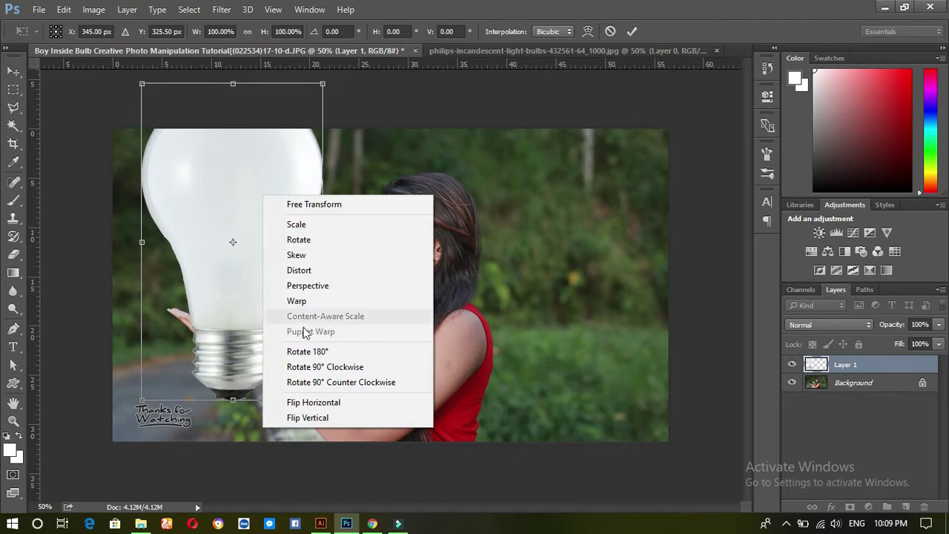
{"action": "left_click", "coordinate": [308, 419]}
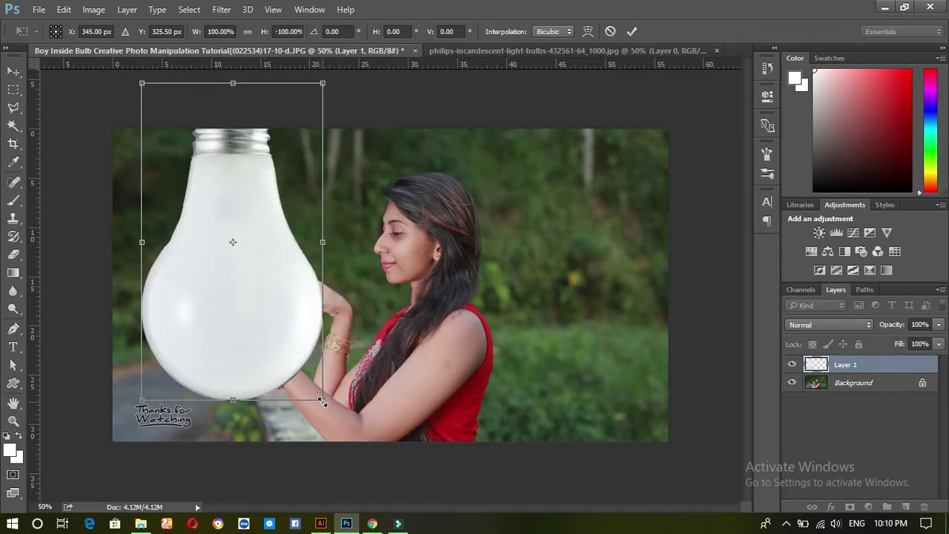
{"action": "left_click_drag", "start_coordinate": [322, 401], "coordinate": [272, 311]}
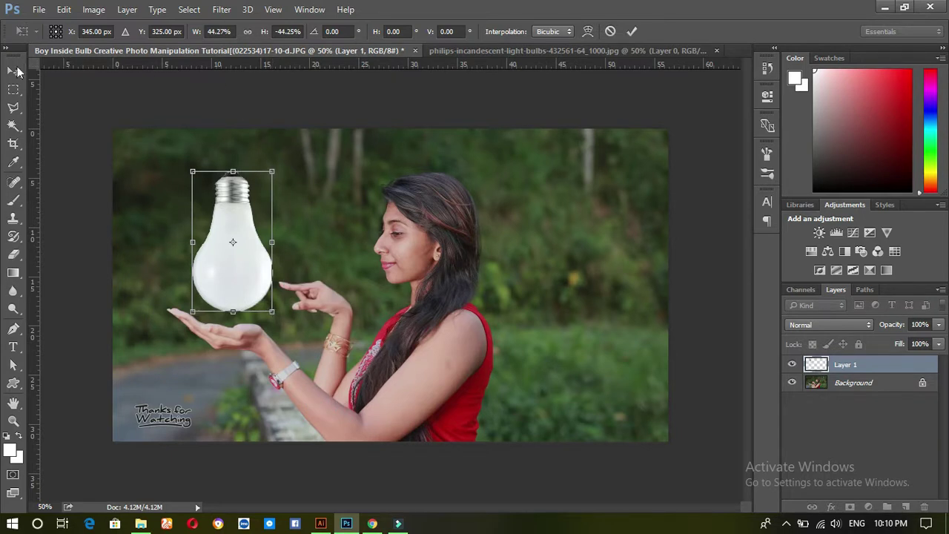
{"action": "left_click", "coordinate": [14, 70]}
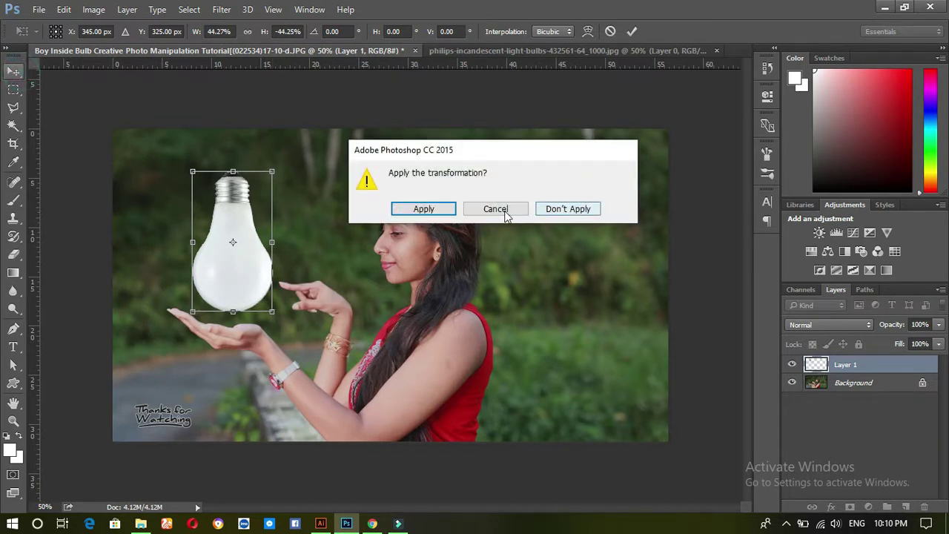
{"action": "left_click", "coordinate": [442, 212]}
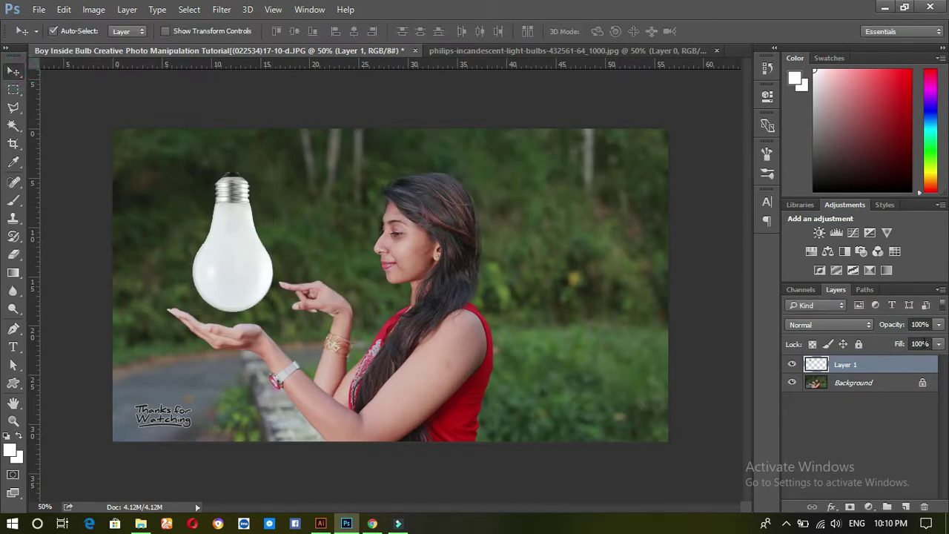
- Set the bulb layer to 81% opacity, move it onto the palm and shrink it to 85%
{"action": "mouse_move", "coordinate": [937, 327]}
{"action": "left_mouse_down"}
{"action": "mouse_move", "coordinate": [899, 341]}
{"action": "mouse_move", "coordinate": [925, 343]}
{"action": "left_mouse_up"}
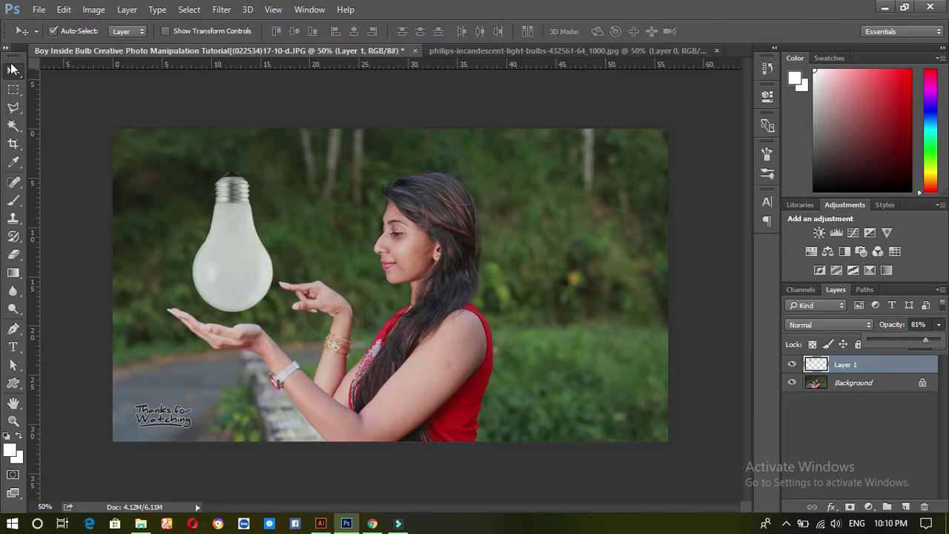
{"action": "left_click_drag", "start_coordinate": [238, 235], "coordinate": [230, 245]}
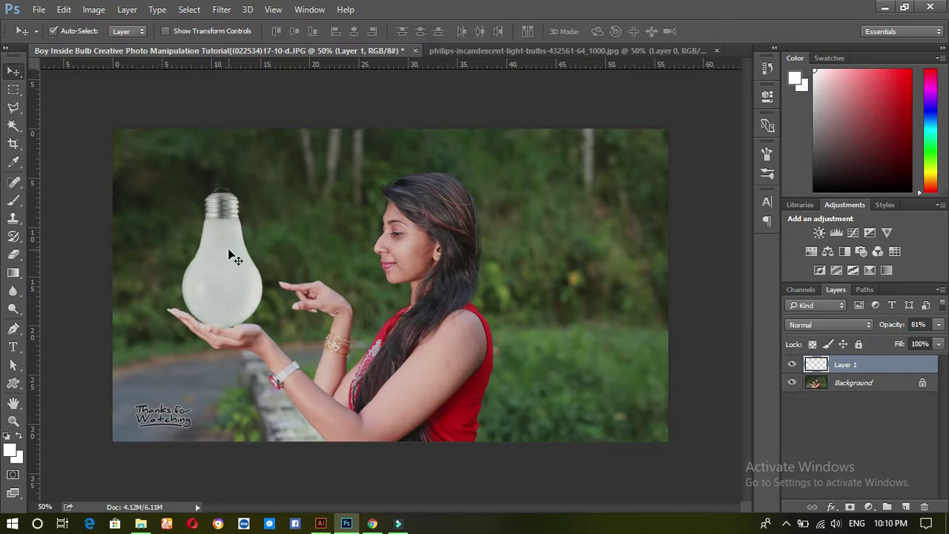
{"action": "key", "text": "ctrl+t"}
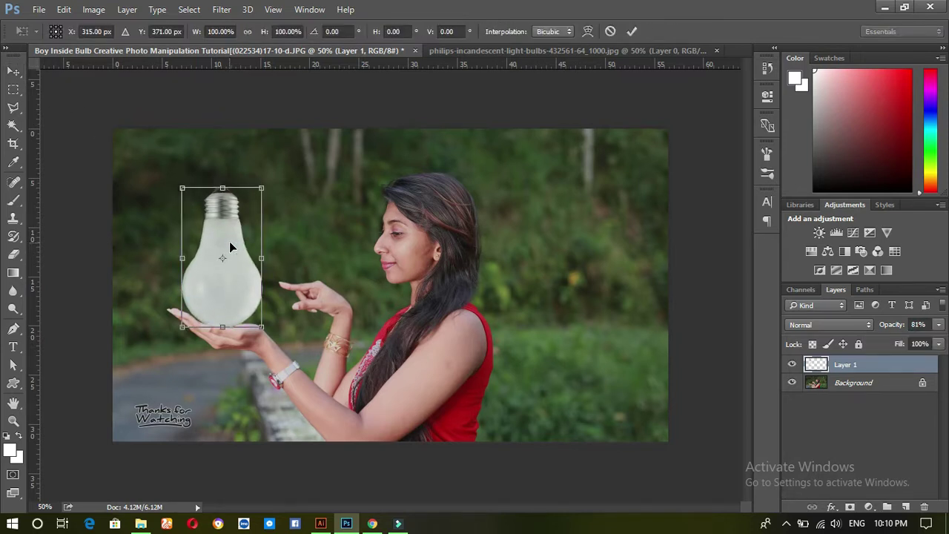
{"action": "left_click_drag", "start_coordinate": [261, 327], "coordinate": [256, 317]}
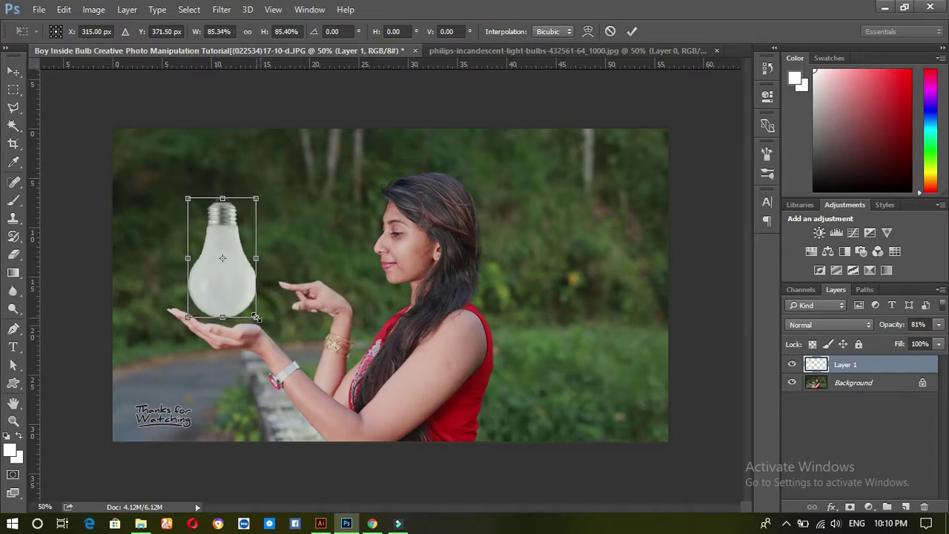
{"action": "left_click", "coordinate": [632, 31]}
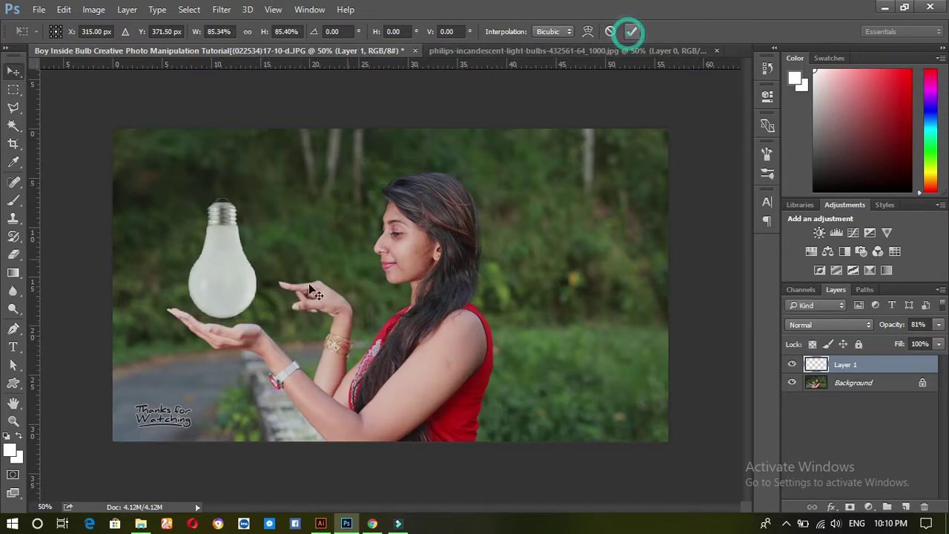
{"action": "left_click_drag", "start_coordinate": [214, 270], "coordinate": [215, 275]}
- Shrink the bulb again to about 88% and nudge it to rest on the palm
{"action": "key", "text": "ctrl+t"}
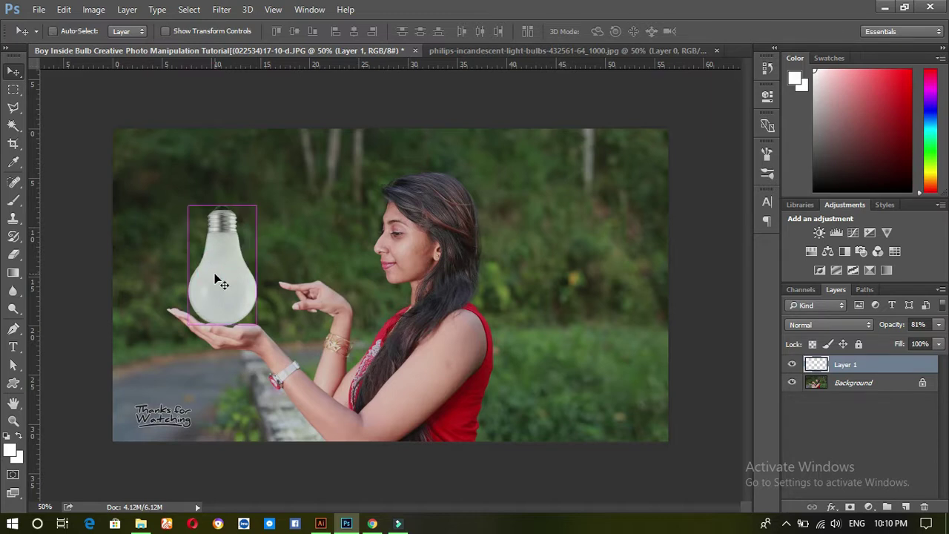
{"action": "left_click_drag", "start_coordinate": [257, 325], "coordinate": [253, 317]}
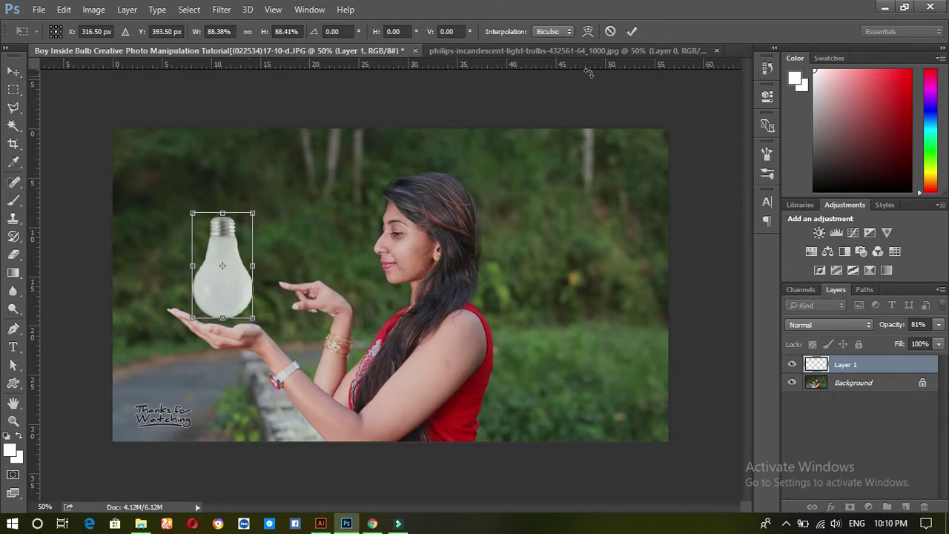
{"action": "left_click", "coordinate": [630, 32]}
{"action": "left_click_drag", "start_coordinate": [226, 265], "coordinate": [226, 270]}
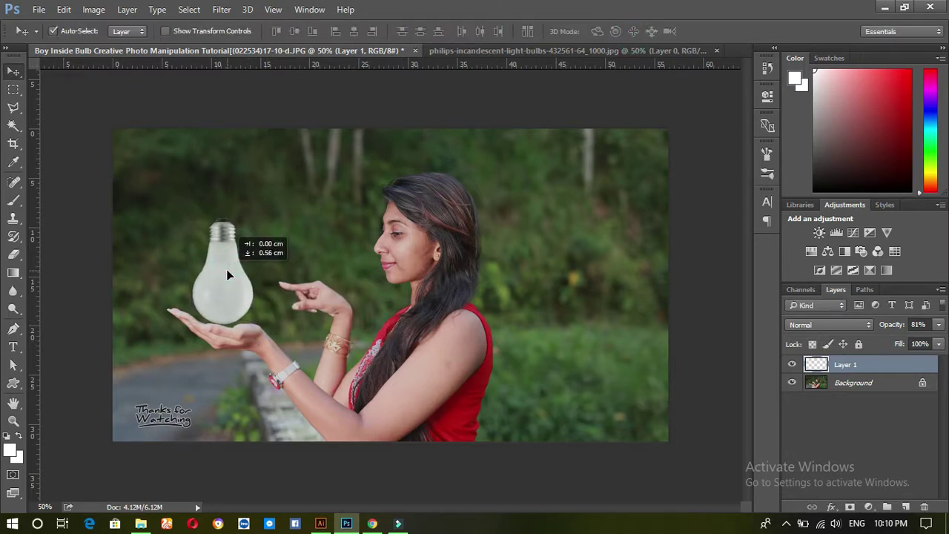
{"action": "key", "text": "ctrl+plus"}
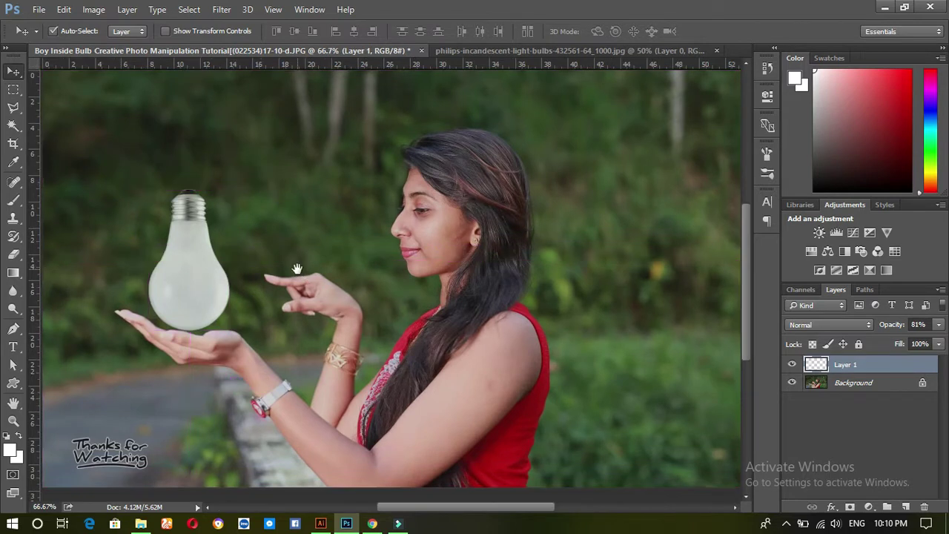
{"action": "left_click_drag", "start_coordinate": [233, 271], "coordinate": [233, 278]}
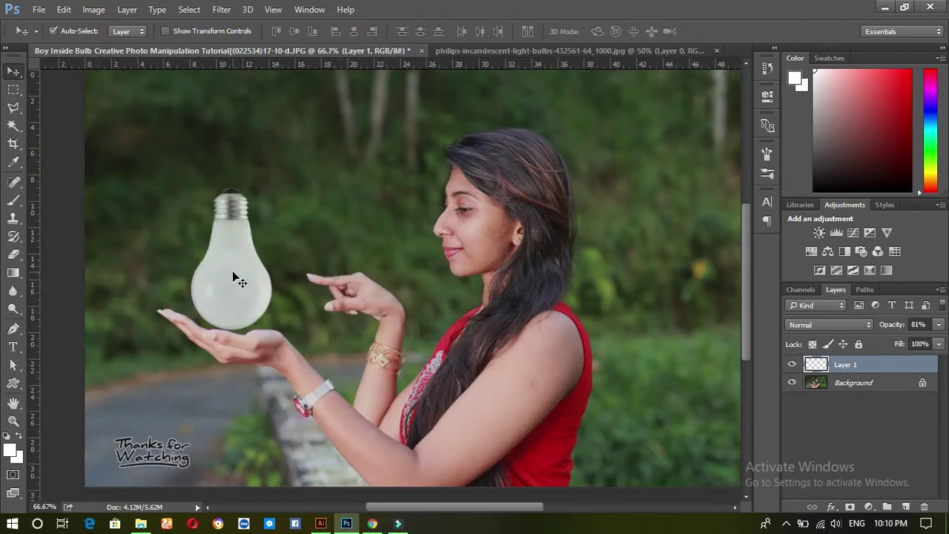
{"action": "key", "text": "Down"}
{"action": "key", "text": "Down"}
{"action": "key", "text": "Down"}
{"action": "key", "text": "Down"}
{"action": "key", "text": "Down"}
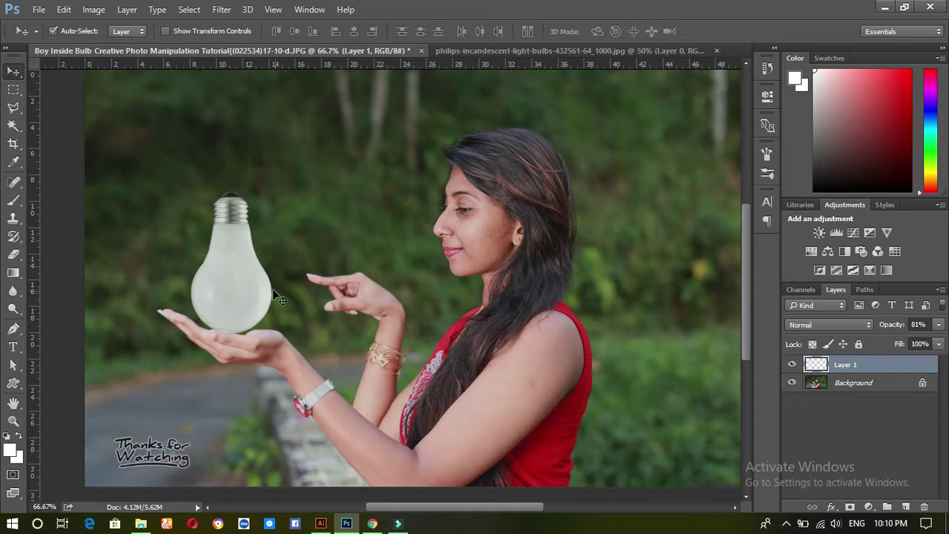
{"action": "left_click_drag", "start_coordinate": [247, 288], "coordinate": [250, 292]}
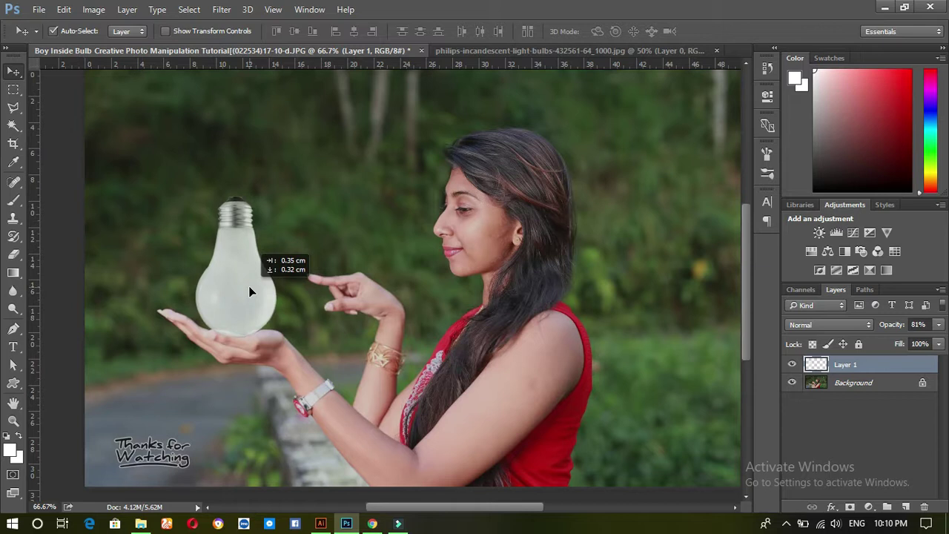
- Choose the standard Eraser and adjust its brush hardness
{"action": "left_click", "coordinate": [14, 254]}
{"action": "right_click", "coordinate": [14, 255]}
{"action": "left_click", "coordinate": [15, 255]}
{"action": "left_click", "coordinate": [68, 34]}
{"action": "left_click", "coordinate": [76, 110]}
{"action": "left_click", "coordinate": [667, 21]}
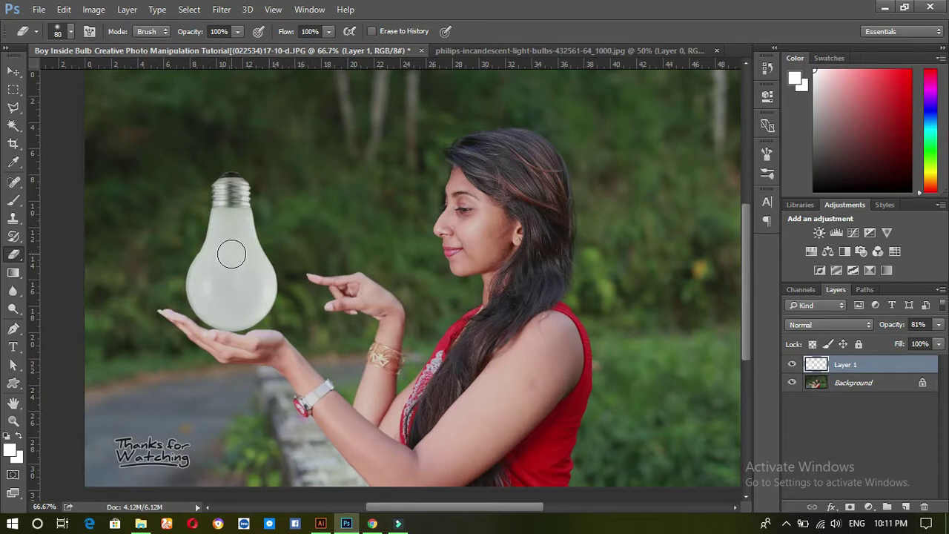
- Erase the bulb's white interior and neck fill, reducing the brush from 80 to 70
{"action": "mouse_move", "coordinate": [232, 254]}
{"action": "left_mouse_down"}
{"action": "mouse_move", "coordinate": [218, 278]}
{"action": "mouse_move", "coordinate": [223, 301]}
{"action": "mouse_move", "coordinate": [241, 293]}
{"action": "mouse_move", "coordinate": [244, 261]}
{"action": "mouse_move", "coordinate": [226, 243]}
{"action": "mouse_move", "coordinate": [213, 291]}
{"action": "mouse_move", "coordinate": [237, 298]}
{"action": "mouse_move", "coordinate": [246, 279]}
{"action": "mouse_move", "coordinate": [231, 226]}
{"action": "mouse_move", "coordinate": [202, 310]}
{"action": "mouse_move", "coordinate": [247, 311]}
{"action": "mouse_move", "coordinate": [254, 303]}
{"action": "mouse_move", "coordinate": [252, 275]}
{"action": "mouse_move", "coordinate": [226, 234]}
{"action": "mouse_move", "coordinate": [239, 224]}
{"action": "mouse_move", "coordinate": [227, 220]}
{"action": "mouse_move", "coordinate": [237, 221]}
{"action": "mouse_move", "coordinate": [254, 263]}
{"action": "mouse_move", "coordinate": [253, 308]}
{"action": "left_mouse_up"}
{"action": "key", "text": "bracketleft"}
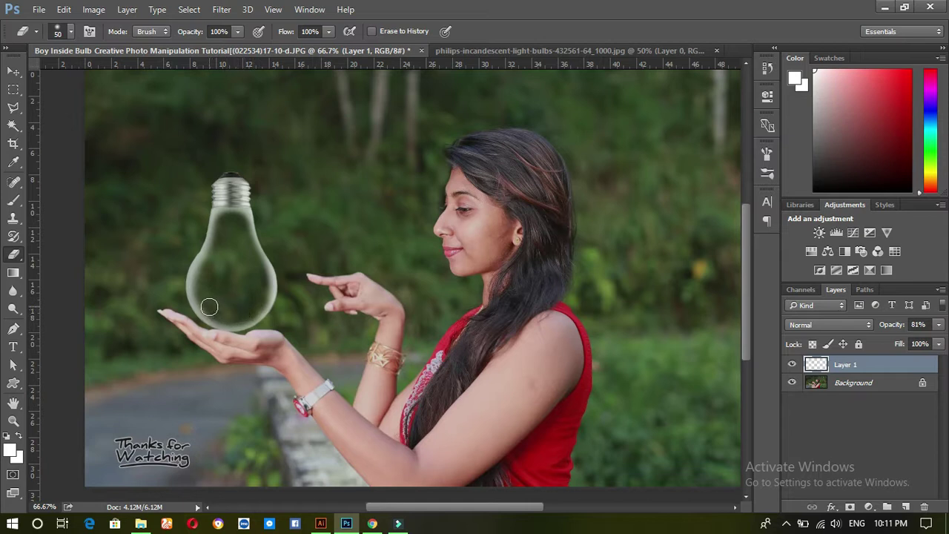
{"action": "mouse_move", "coordinate": [202, 296]}
{"action": "left_mouse_down"}
{"action": "mouse_move", "coordinate": [204, 268]}
{"action": "mouse_move", "coordinate": [218, 255]}
{"action": "mouse_move", "coordinate": [259, 286]}
{"action": "left_mouse_up"}
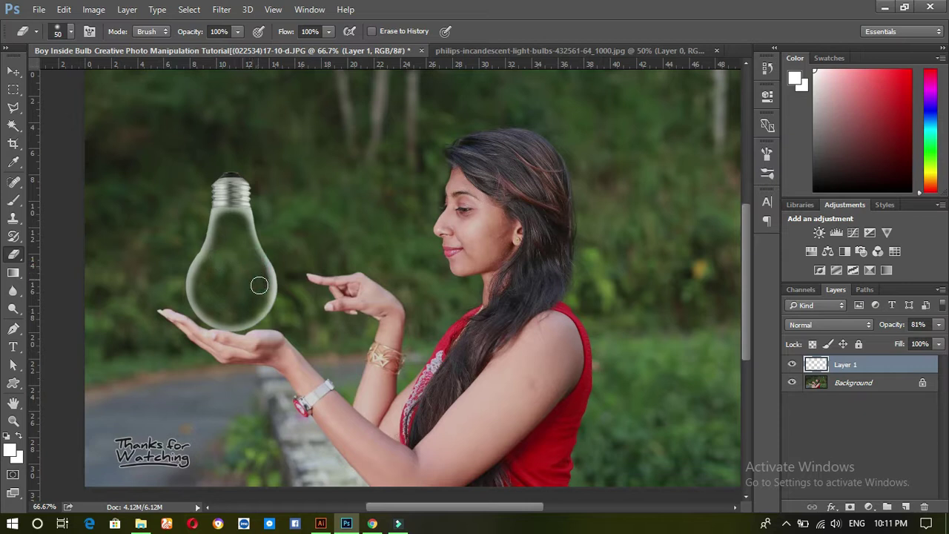
{"action": "mouse_move", "coordinate": [221, 221]}
{"action": "left_mouse_down"}
{"action": "mouse_move", "coordinate": [220, 212]}
{"action": "mouse_move", "coordinate": [237, 212]}
{"action": "left_mouse_up"}
- Move the bulb slightly right and lower over the palm
{"action": "key", "text": "v"}
{"action": "left_click_drag", "start_coordinate": [224, 195], "coordinate": [245, 193]}
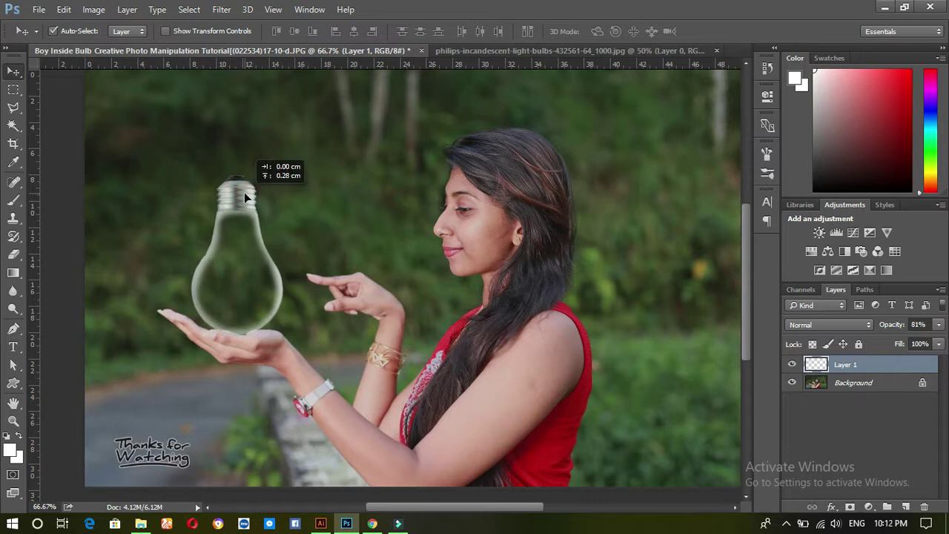
{"action": "left_click_drag", "start_coordinate": [244, 192], "coordinate": [244, 191]}
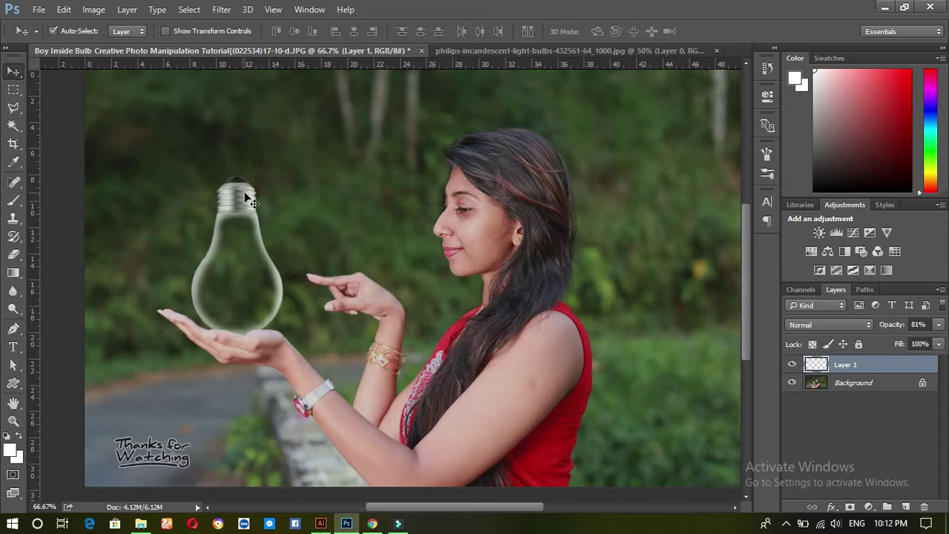
- Marquee a rectangle over the palm, then deselect and readjust the bulb's position
{"action": "left_click", "coordinate": [13, 89]}
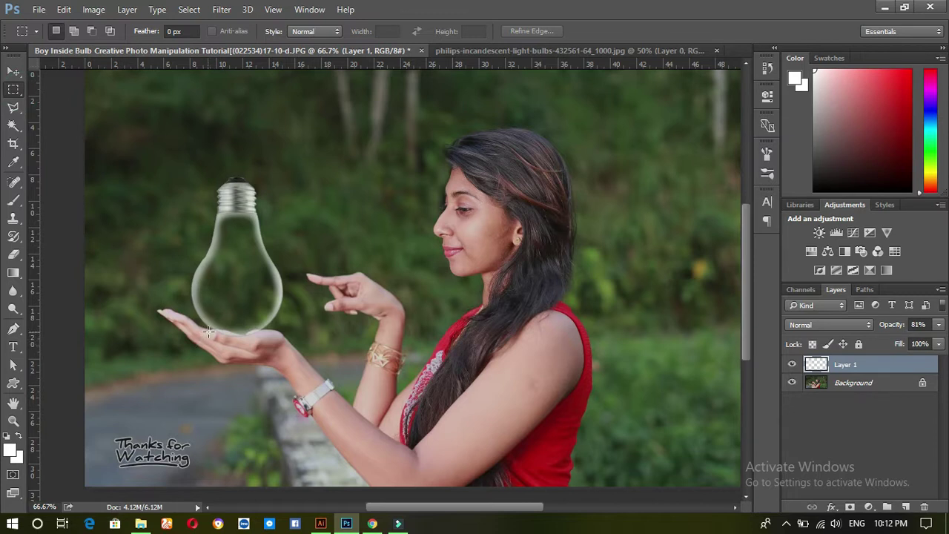
{"action": "left_click_drag", "start_coordinate": [211, 329], "coordinate": [273, 350]}
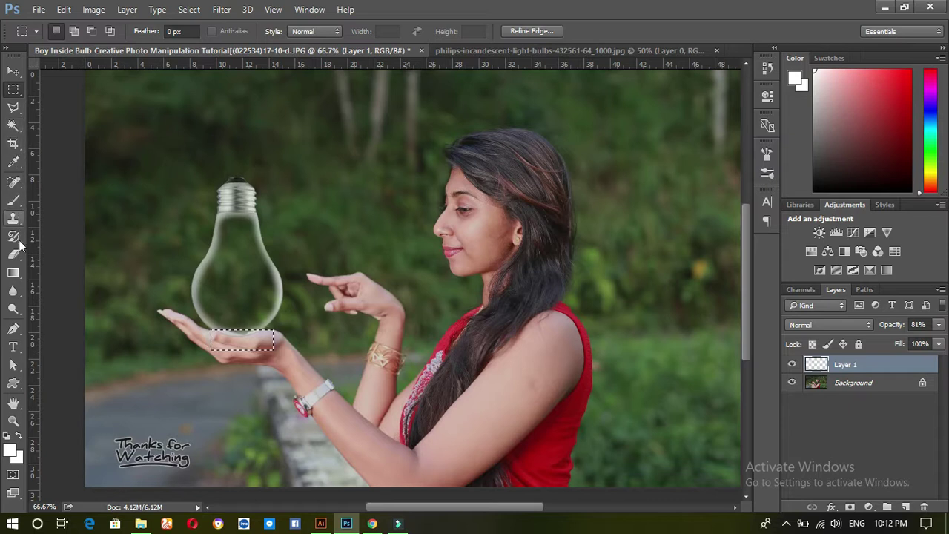
{"action": "left_click", "coordinate": [13, 254]}
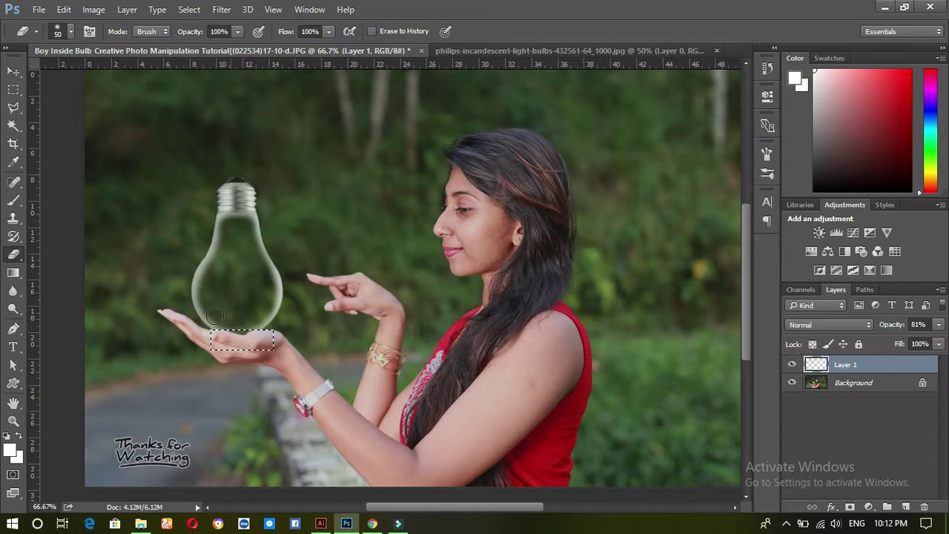
{"action": "left_click", "coordinate": [14, 72]}
{"action": "key", "text": "ctrl+d"}
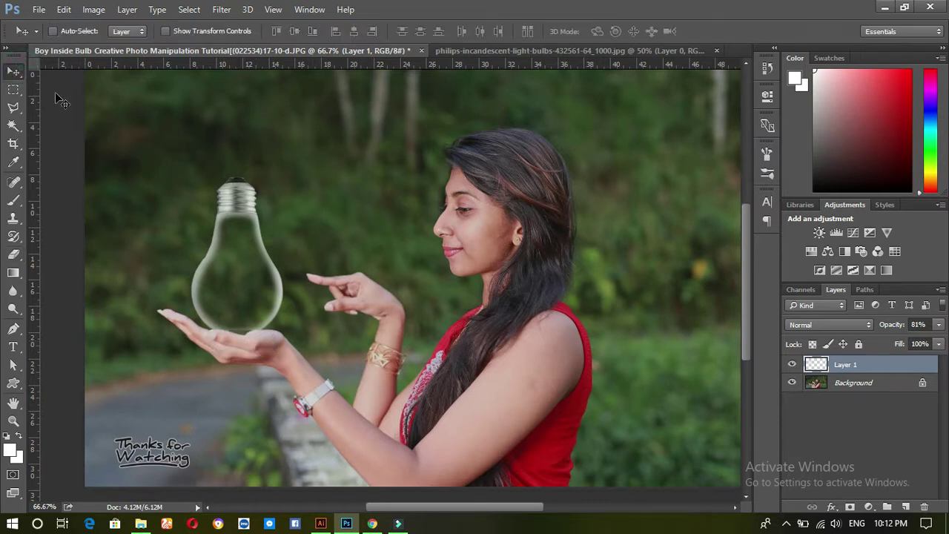
{"action": "left_click_drag", "start_coordinate": [238, 221], "coordinate": [239, 208]}
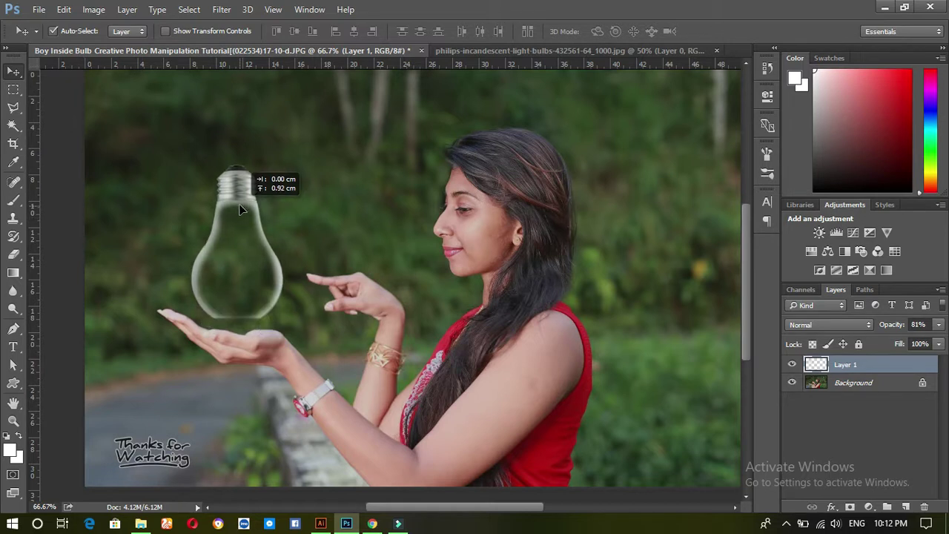
{"action": "key", "text": "ctrl+z"}
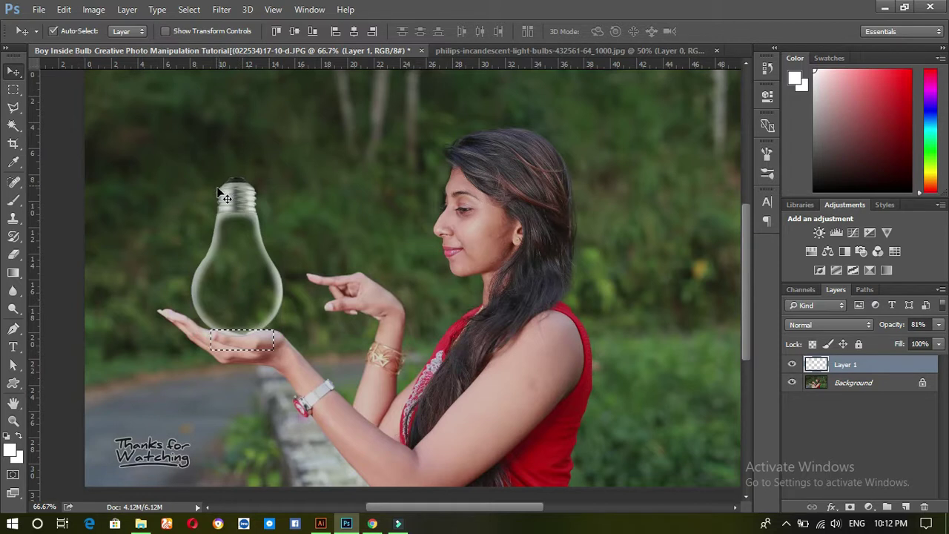
{"action": "key", "text": "ctrl+d"}
{"action": "left_click", "coordinate": [208, 216]}
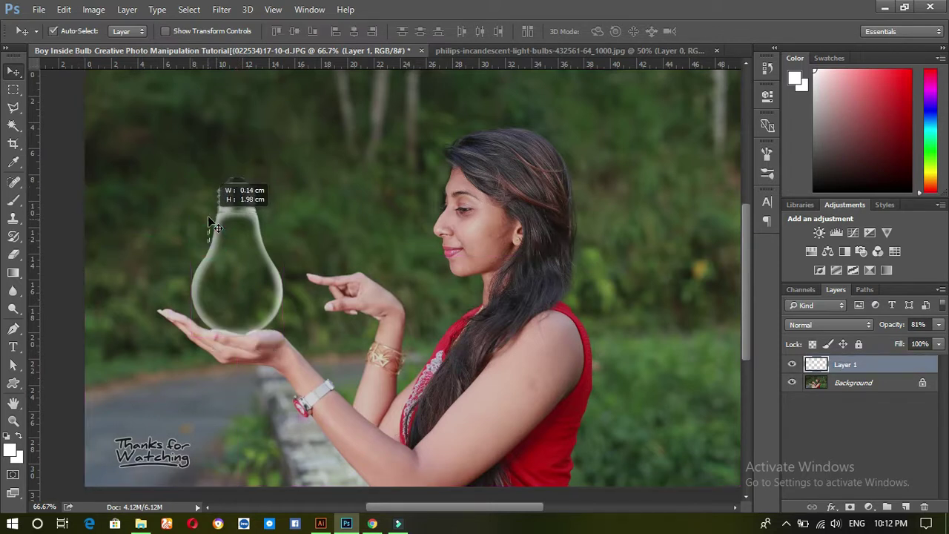
- Erase the bulb's bottom edge where it overlaps the palm
{"action": "left_click", "coordinate": [13, 255]}
{"action": "left_click_drag", "start_coordinate": [214, 338], "coordinate": [236, 346]}
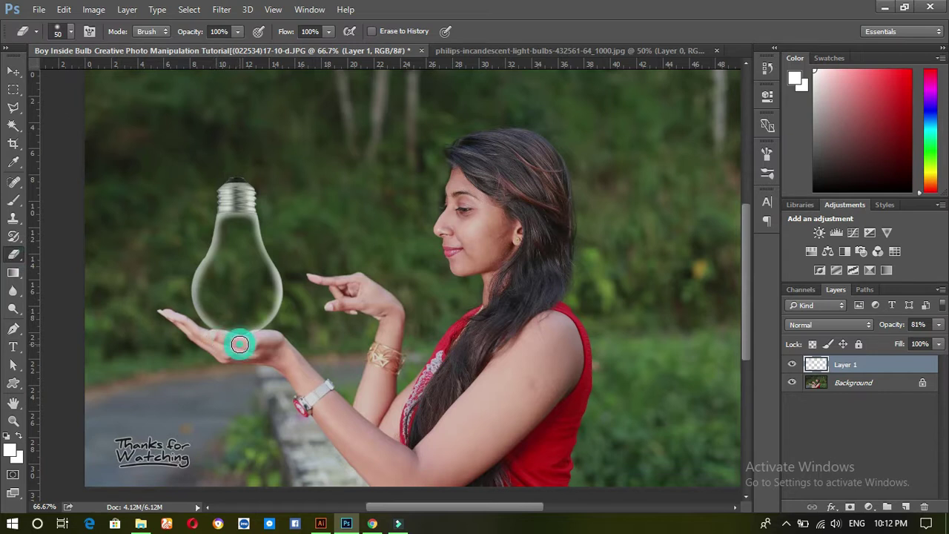
{"action": "left_click_drag", "start_coordinate": [253, 339], "coordinate": [261, 338]}
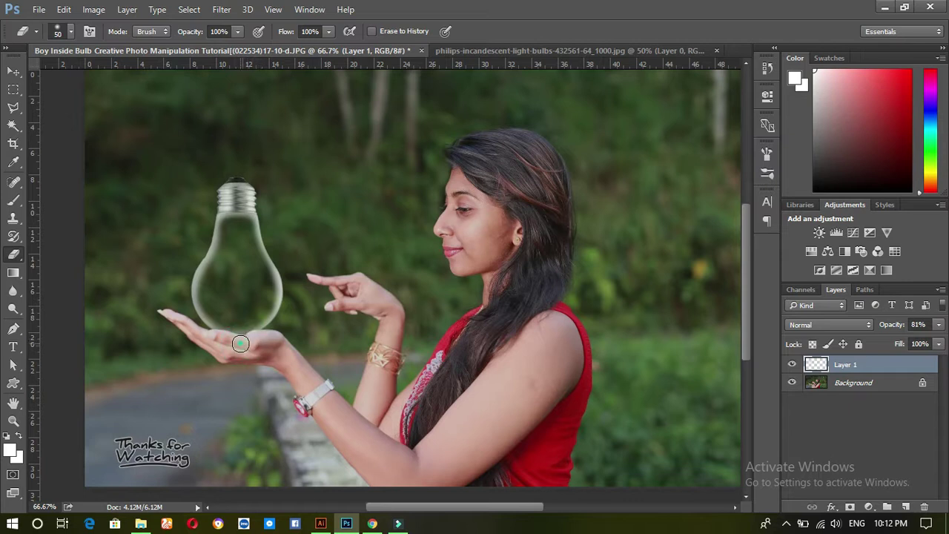
{"action": "left_click", "coordinate": [16, 73]}
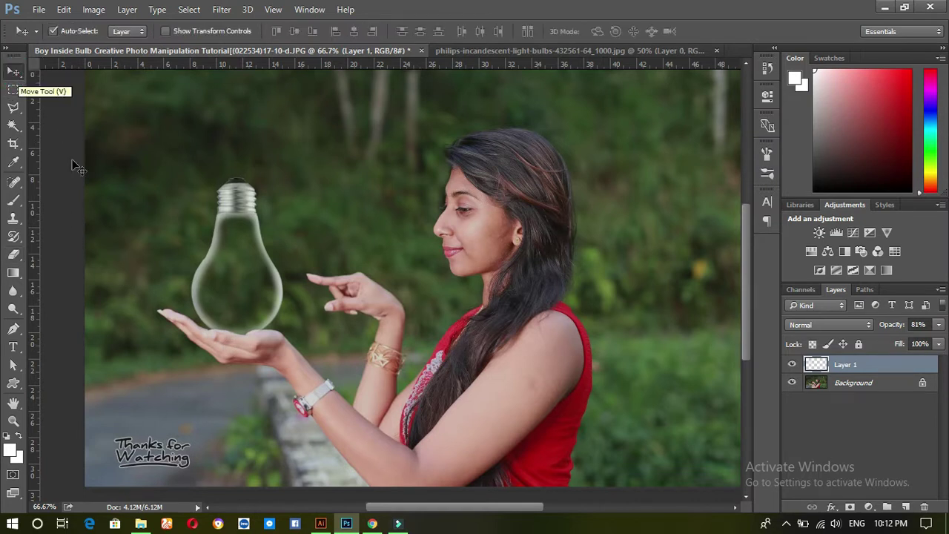
{"action": "left_click", "coordinate": [15, 256]}
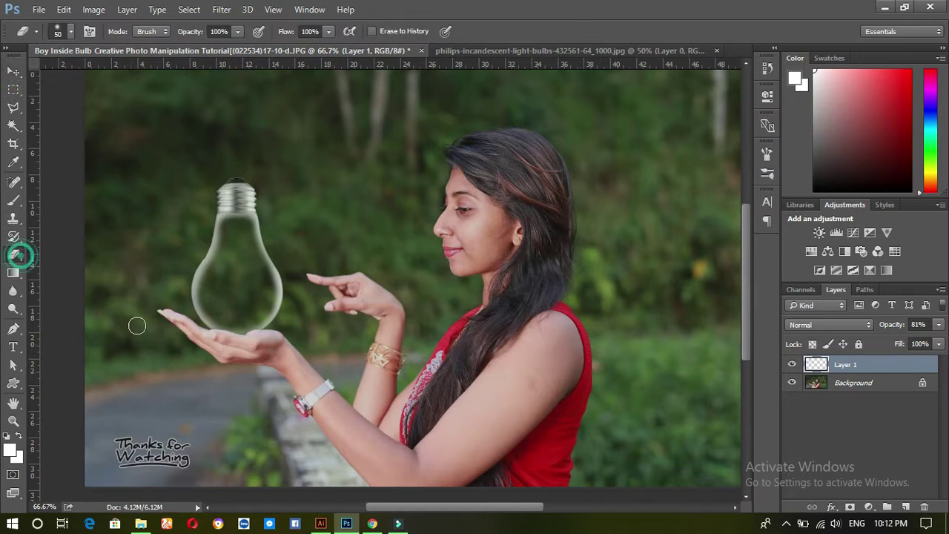
{"action": "left_click_drag", "start_coordinate": [218, 338], "coordinate": [214, 340]}
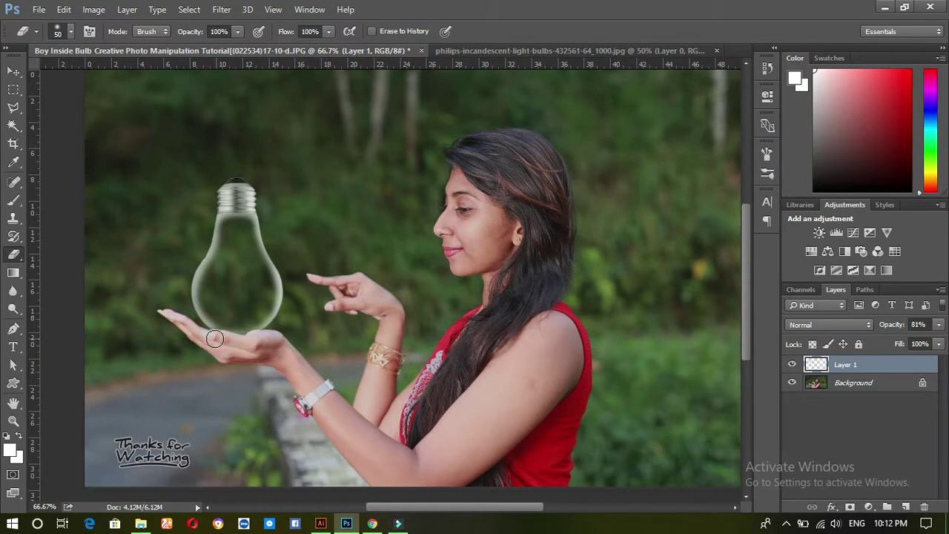
{"action": "left_click", "coordinate": [255, 339]}
- Erase two leftover spots inside the bulb
{"action": "left_click", "coordinate": [12, 72]}
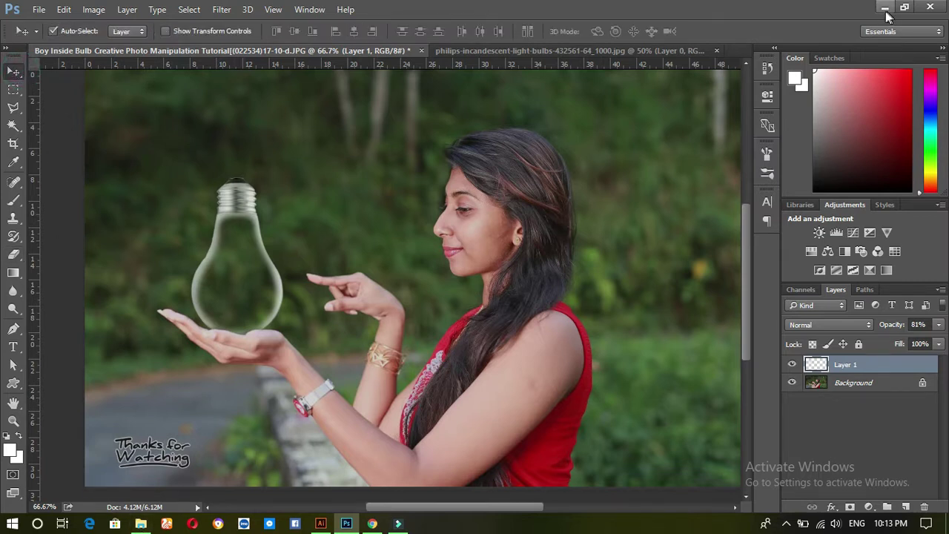
{"action": "left_click", "coordinate": [14, 253]}
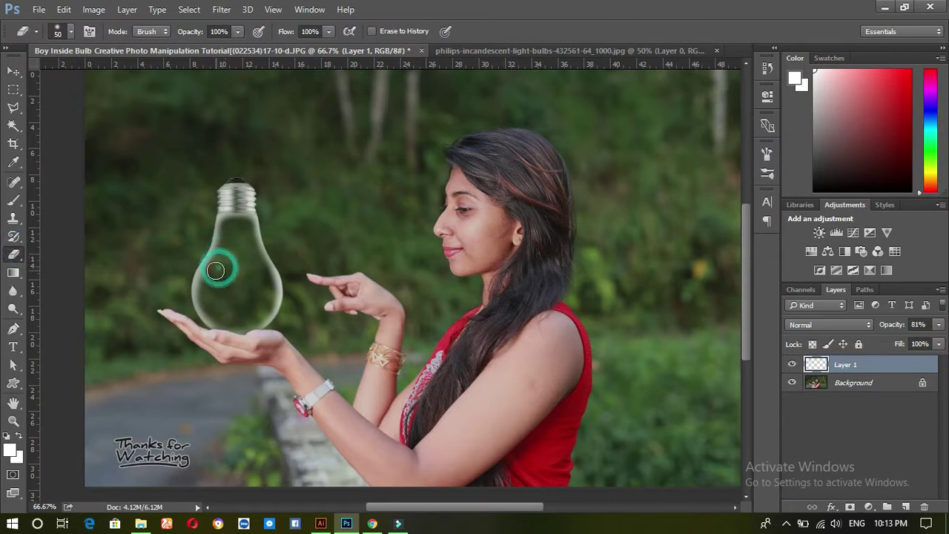
{"action": "left_click", "coordinate": [264, 278]}
{"action": "left_click", "coordinate": [267, 291]}
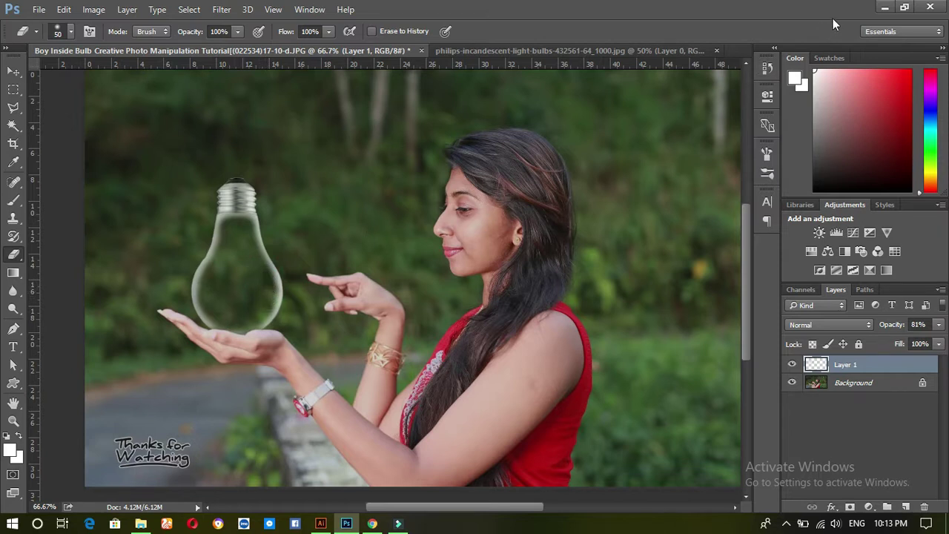
- Bring the water-and-bubbles PNG into the main document as Layer 2
{"action": "left_click", "coordinate": [882, 6]}
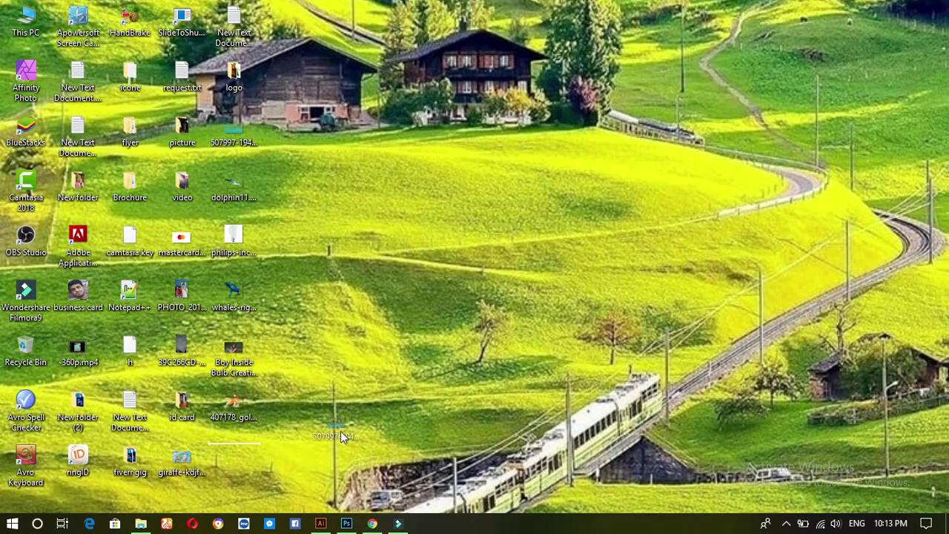
{"action": "mouse_move", "coordinate": [319, 234]}
{"action": "left_mouse_down"}
{"action": "mouse_move", "coordinate": [359, 412]}
{"action": "mouse_move", "coordinate": [393, 6]}
{"action": "mouse_move", "coordinate": [423, 15]}
{"action": "left_mouse_up"}
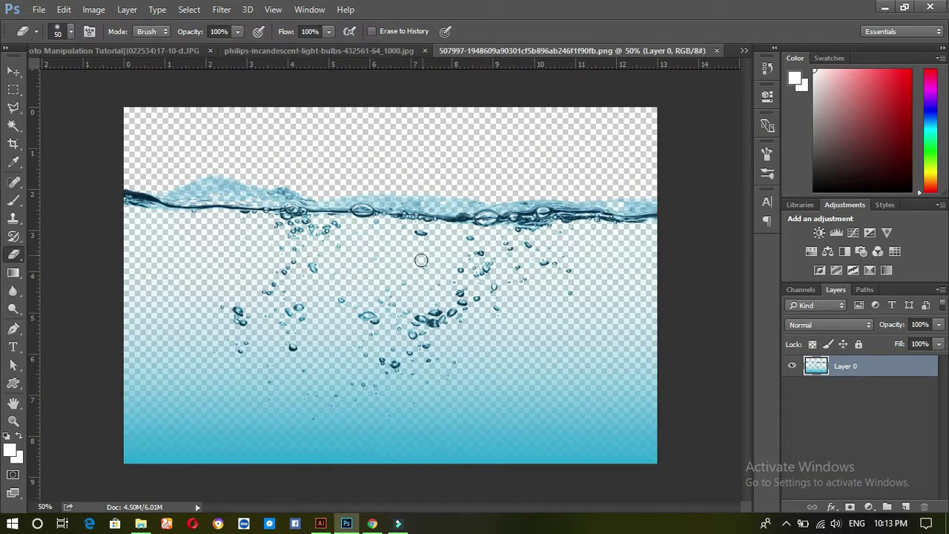
{"action": "left_click", "coordinate": [15, 71]}
{"action": "left_click_drag", "start_coordinate": [297, 237], "coordinate": [152, 56]}
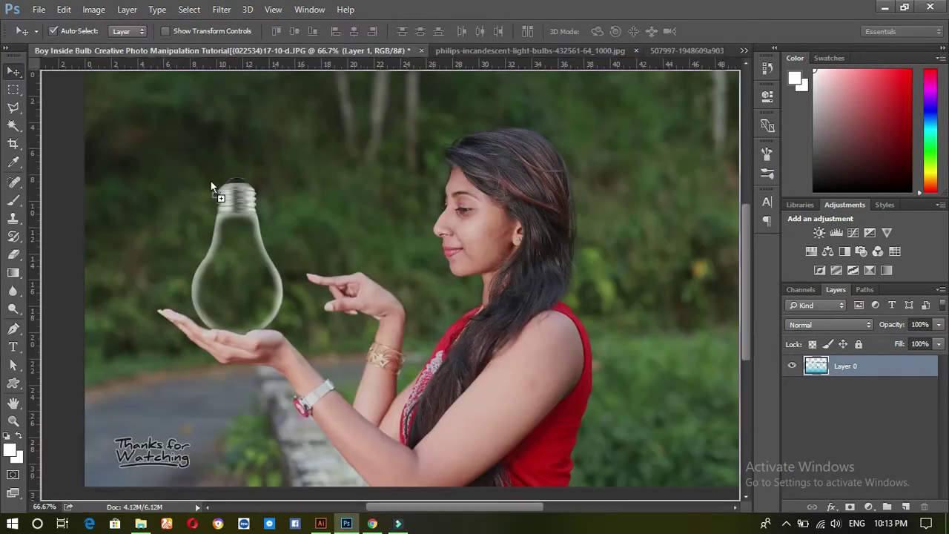
{"action": "left_click_drag", "start_coordinate": [152, 54], "coordinate": [222, 265]}
- Scale the water layer to 16.93%, place it over the bulb's lower half and apply
{"action": "key", "text": "ctrl+t"}
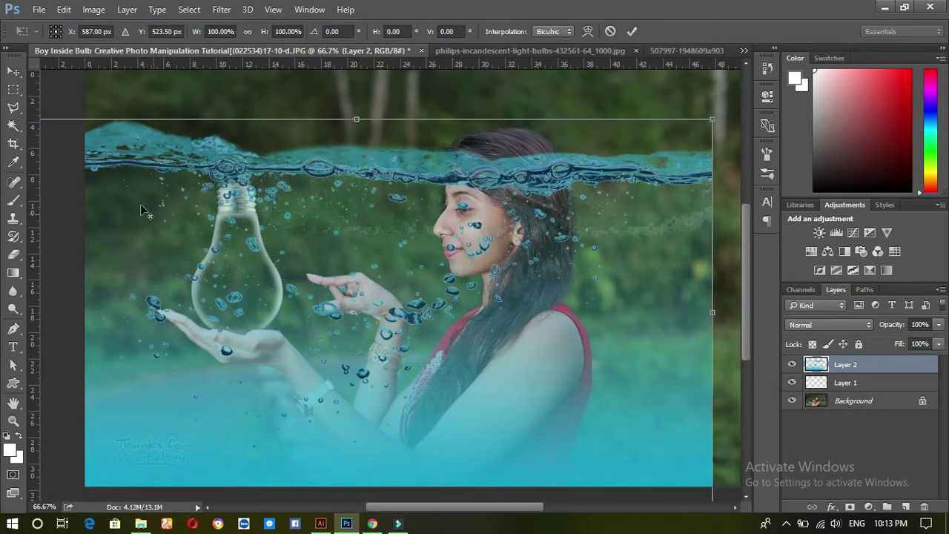
{"action": "left_click_drag", "start_coordinate": [710, 118], "coordinate": [509, 229]}
{"action": "left_click_drag", "start_coordinate": [455, 290], "coordinate": [354, 252]}
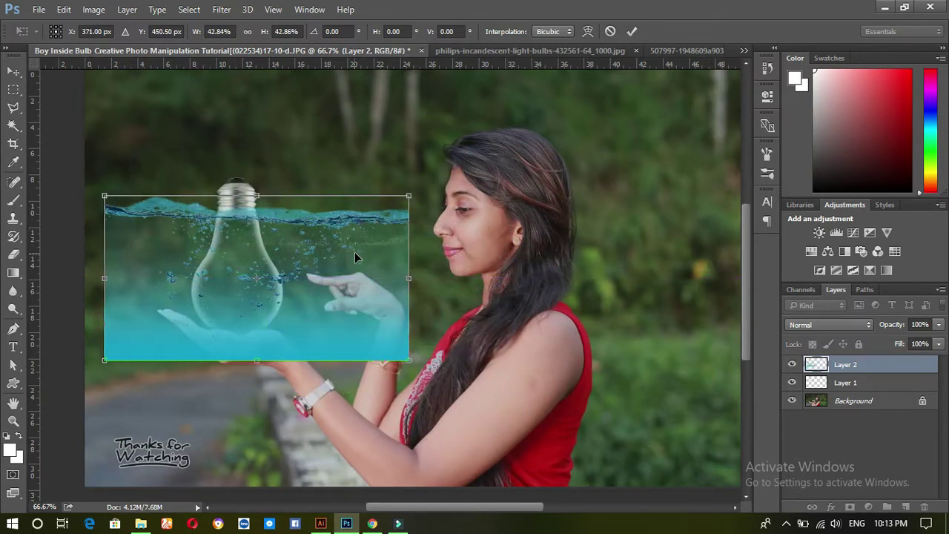
{"action": "left_click_drag", "start_coordinate": [409, 196], "coordinate": [318, 247]}
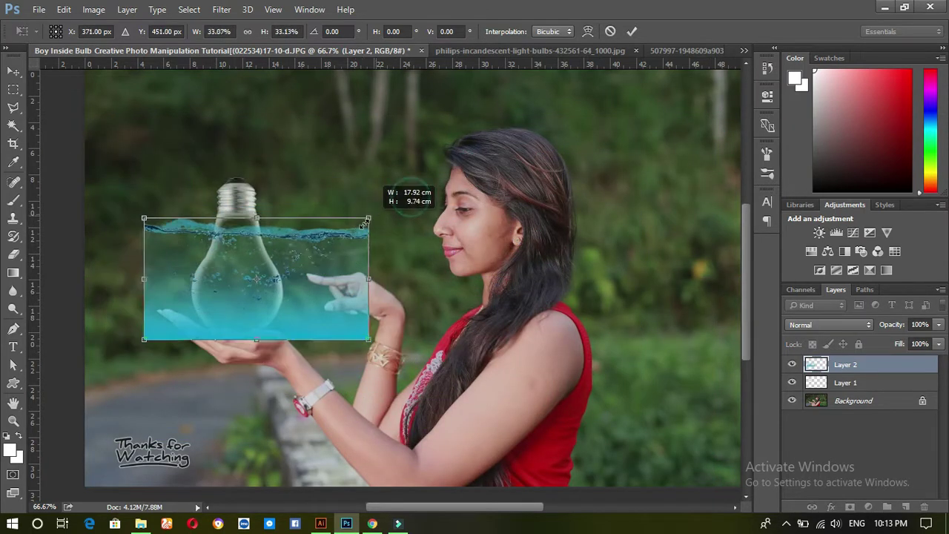
{"action": "mouse_move", "coordinate": [293, 276]}
{"action": "left_mouse_down"}
{"action": "mouse_move", "coordinate": [277, 306]}
{"action": "mouse_move", "coordinate": [275, 286]}
{"action": "left_mouse_up"}
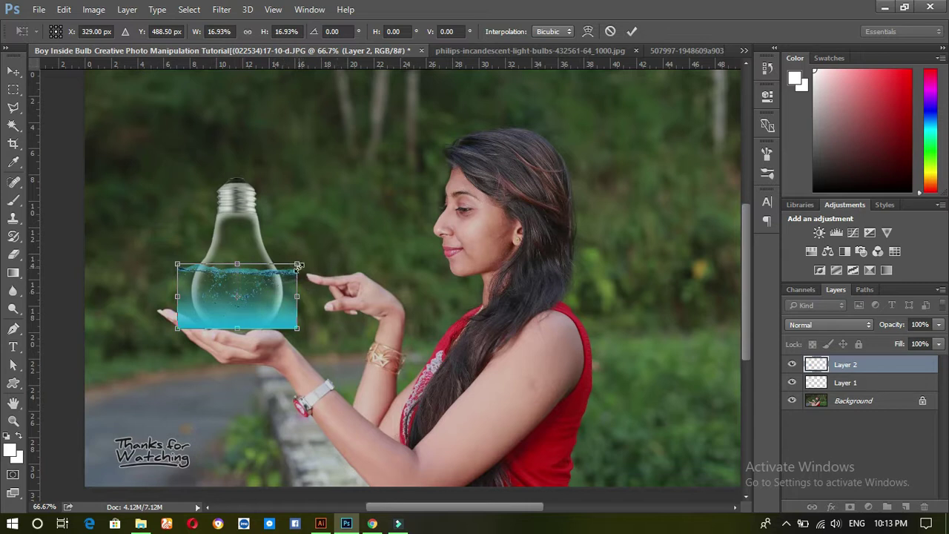
{"action": "left_click", "coordinate": [411, 269], "text": "ctrl"}
{"action": "left_click", "coordinate": [411, 268], "text": "ctrl"}
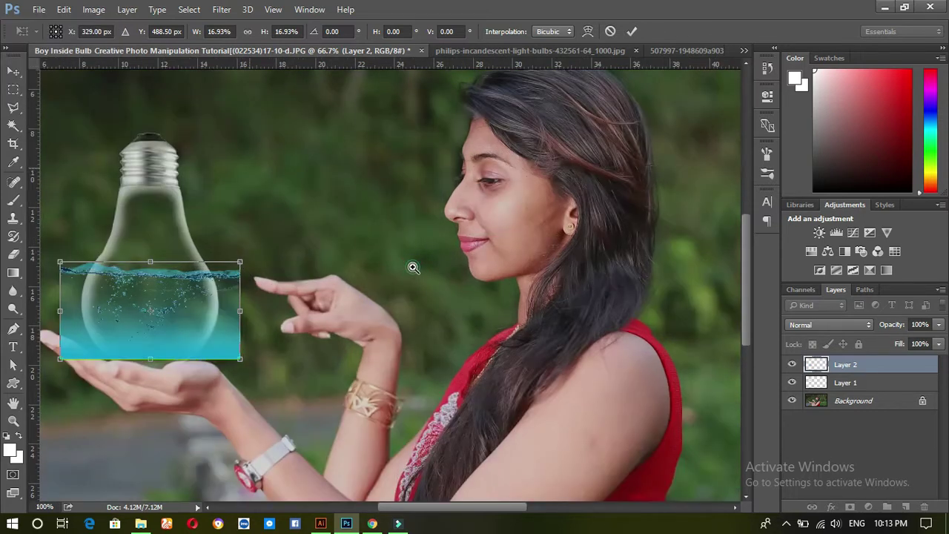
{"action": "left_click_drag", "start_coordinate": [345, 284], "coordinate": [565, 259]}
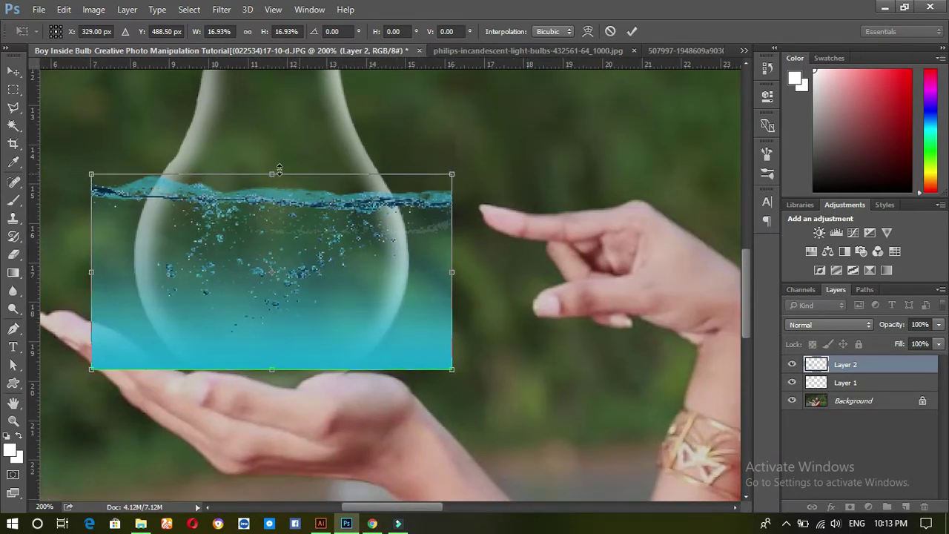
{"action": "left_click", "coordinate": [13, 72]}
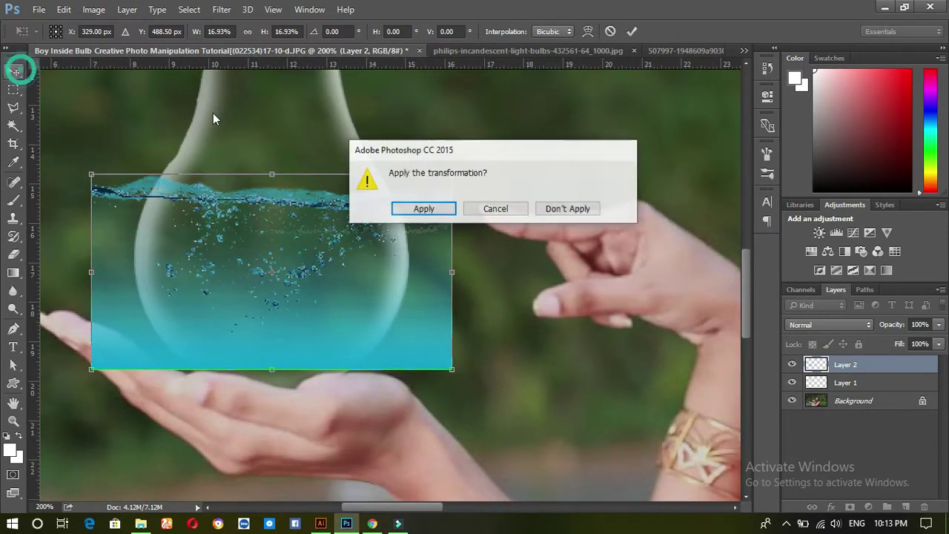
{"action": "left_click", "coordinate": [452, 214]}
- Erase the water spilling outside the bulb's glass edges, undoing one over-erased stroke
{"action": "key", "text": "Down"}
{"action": "key", "text": "Down"}
{"action": "key", "text": "Down"}
{"action": "key", "text": "Down"}
{"action": "key", "text": "Down"}
{"action": "key", "text": "Down"}
{"action": "key", "text": "Down"}
{"action": "key", "text": "Down"}
{"action": "key", "text": "Down"}
{"action": "key", "text": "Down"}
{"action": "key", "text": "Down"}
{"action": "key", "text": "Down"}
{"action": "key", "text": "Down"}
{"action": "key", "text": "Down"}
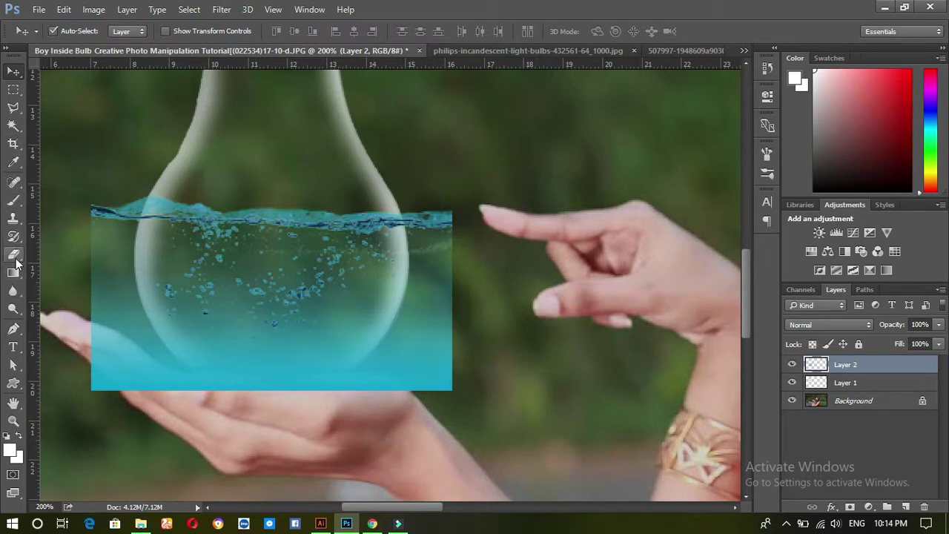
{"action": "left_click", "coordinate": [14, 254]}
{"action": "mouse_move", "coordinate": [476, 227]}
{"action": "left_mouse_down"}
{"action": "mouse_move", "coordinate": [470, 360]}
{"action": "mouse_move", "coordinate": [467, 212]}
{"action": "mouse_move", "coordinate": [449, 212]}
{"action": "mouse_move", "coordinate": [451, 247]}
{"action": "mouse_move", "coordinate": [439, 201]}
{"action": "mouse_move", "coordinate": [439, 218]}
{"action": "mouse_move", "coordinate": [423, 195]}
{"action": "mouse_move", "coordinate": [424, 218]}
{"action": "mouse_move", "coordinate": [453, 232]}
{"action": "mouse_move", "coordinate": [435, 341]}
{"action": "mouse_move", "coordinate": [451, 373]}
{"action": "left_mouse_up"}
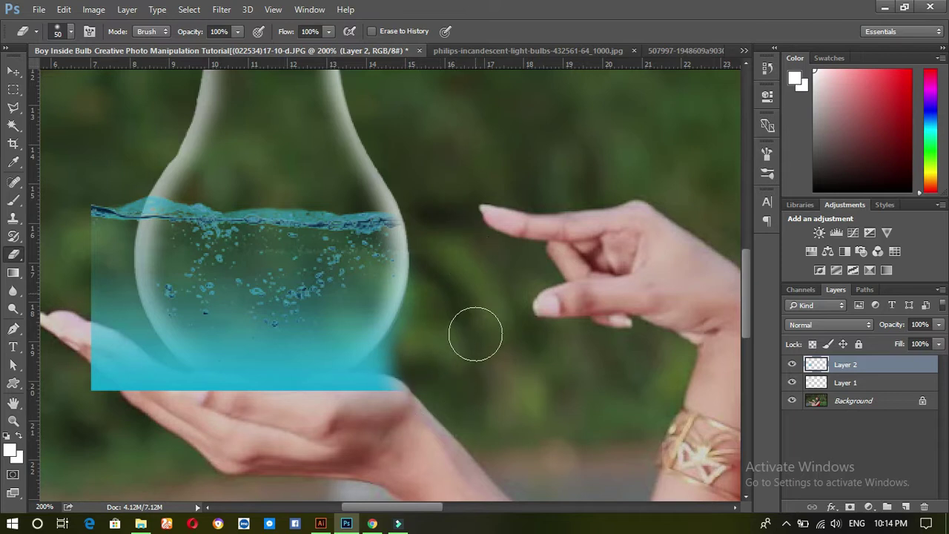
{"action": "mouse_move", "coordinate": [473, 269]}
{"action": "left_mouse_down"}
{"action": "mouse_move", "coordinate": [407, 346]}
{"action": "mouse_move", "coordinate": [432, 288]}
{"action": "mouse_move", "coordinate": [420, 314]}
{"action": "mouse_move", "coordinate": [432, 250]}
{"action": "left_mouse_up"}
{"action": "mouse_move", "coordinate": [424, 333]}
{"action": "left_mouse_down"}
{"action": "mouse_move", "coordinate": [371, 371]}
{"action": "mouse_move", "coordinate": [402, 338]}
{"action": "mouse_move", "coordinate": [393, 355]}
{"action": "mouse_move", "coordinate": [341, 378]}
{"action": "mouse_move", "coordinate": [356, 382]}
{"action": "mouse_move", "coordinate": [304, 386]}
{"action": "left_mouse_up"}
{"action": "mouse_move", "coordinate": [184, 417]}
{"action": "left_mouse_down"}
{"action": "mouse_move", "coordinate": [84, 254]}
{"action": "mouse_move", "coordinate": [96, 328]}
{"action": "mouse_move", "coordinate": [106, 297]}
{"action": "left_mouse_up"}
{"action": "mouse_move", "coordinate": [105, 174]}
{"action": "left_mouse_down"}
{"action": "mouse_move", "coordinate": [116, 212]}
{"action": "mouse_move", "coordinate": [141, 183]}
{"action": "mouse_move", "coordinate": [114, 259]}
{"action": "mouse_move", "coordinate": [145, 353]}
{"action": "mouse_move", "coordinate": [187, 390]}
{"action": "mouse_move", "coordinate": [148, 349]}
{"action": "mouse_move", "coordinate": [200, 371]}
{"action": "mouse_move", "coordinate": [240, 411]}
{"action": "mouse_move", "coordinate": [345, 419]}
{"action": "mouse_move", "coordinate": [277, 412]}
{"action": "left_mouse_up"}
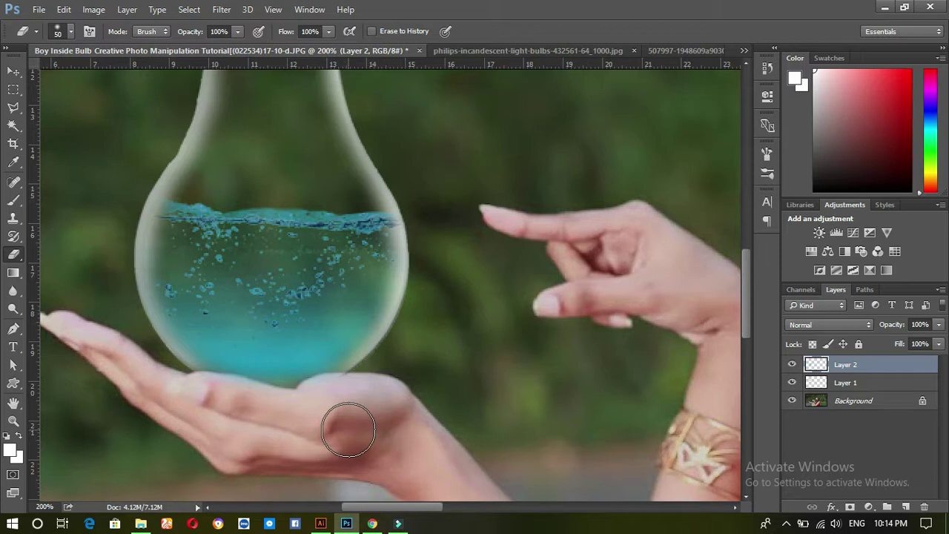
{"action": "left_click", "coordinate": [408, 210]}
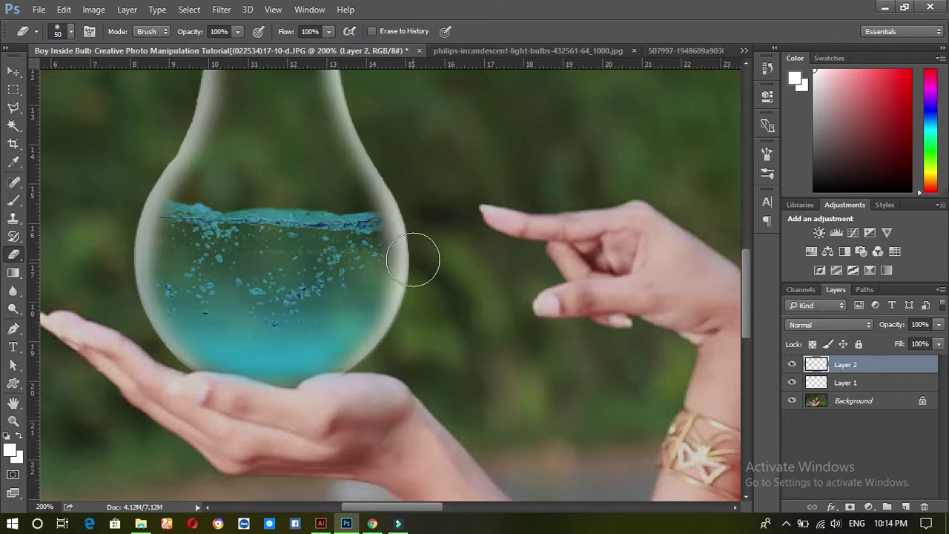
{"action": "key", "text": "ctrl+z"}
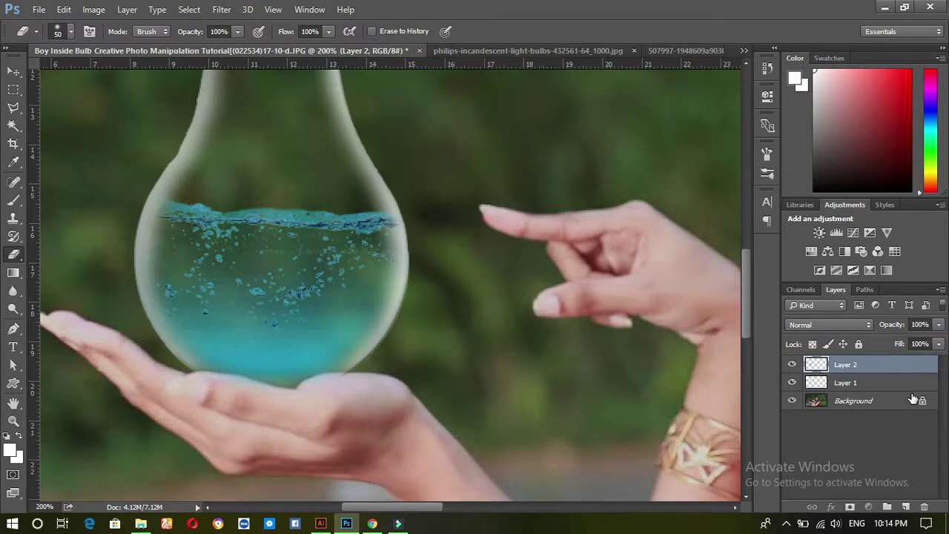
- Move the water layer below the bulb glass layer in the Layers panel
{"action": "left_click", "coordinate": [792, 364]}
{"action": "left_click", "coordinate": [792, 364]}
{"action": "left_click_drag", "start_coordinate": [845, 364], "coordinate": [851, 391]}
{"action": "left_click", "coordinate": [791, 364]}
{"action": "left_click", "coordinate": [792, 364]}
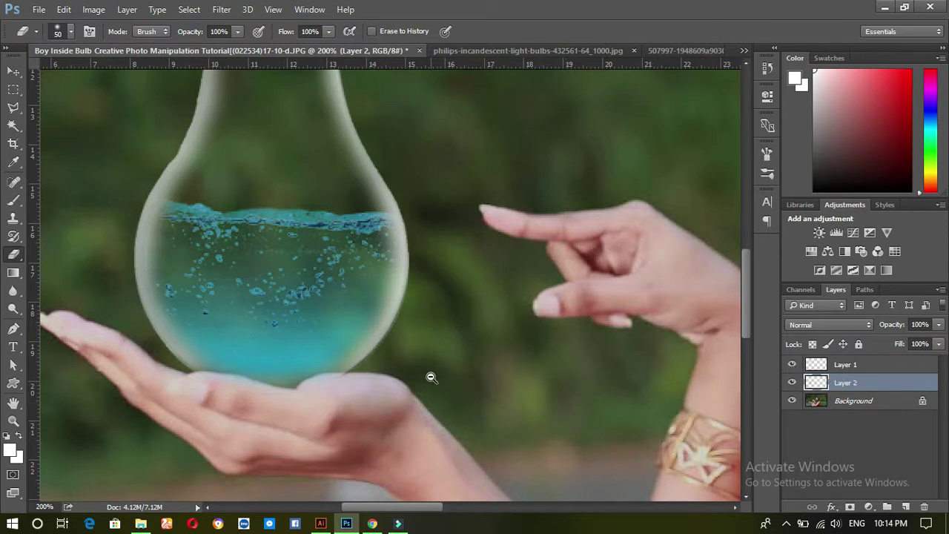
{"action": "scroll", "coordinate": [430, 377], "scroll_direction": "down", "scroll_amount": 4}
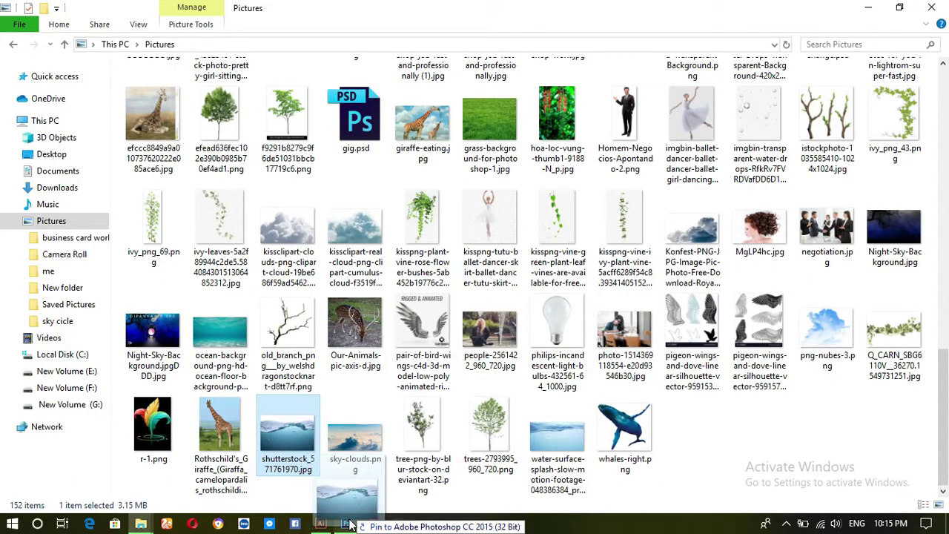
- Unlock the underwater bubbles photo and drag it into the main document as Layer 3
{"action": "left_click", "coordinate": [347, 524]}
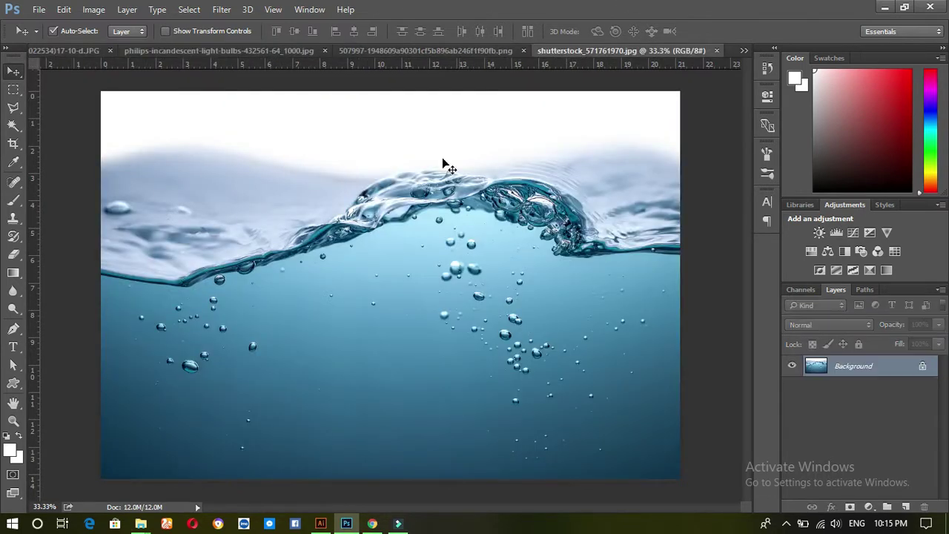
{"action": "left_click_drag", "start_coordinate": [308, 211], "coordinate": [347, 315]}
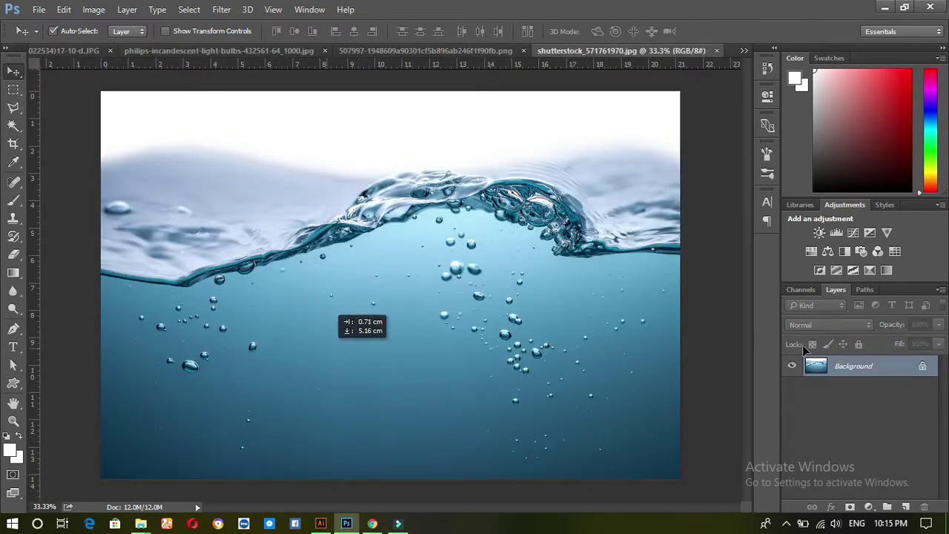
{"action": "left_click", "coordinate": [469, 209]}
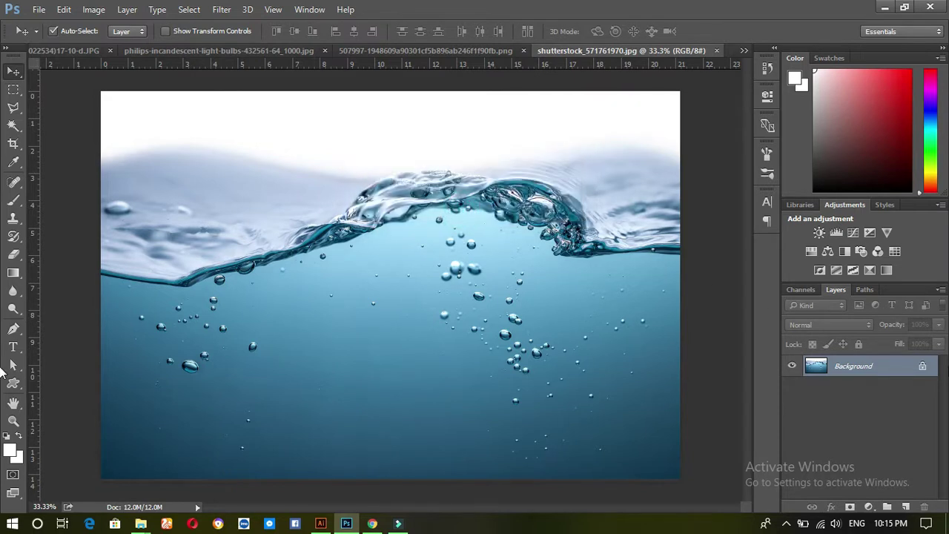
{"action": "left_click", "coordinate": [923, 366]}
{"action": "mouse_move", "coordinate": [474, 232]}
{"action": "left_mouse_down"}
{"action": "mouse_move", "coordinate": [478, 278]}
{"action": "mouse_move", "coordinate": [476, 240]}
{"action": "left_mouse_up"}
{"action": "mouse_move", "coordinate": [434, 311]}
{"action": "left_mouse_down"}
{"action": "mouse_move", "coordinate": [74, 58]}
{"action": "mouse_move", "coordinate": [351, 279]}
{"action": "left_mouse_up"}
- Close the light-bulb, water PNG and water photo documents without saving
{"action": "left_click", "coordinate": [550, 50]}
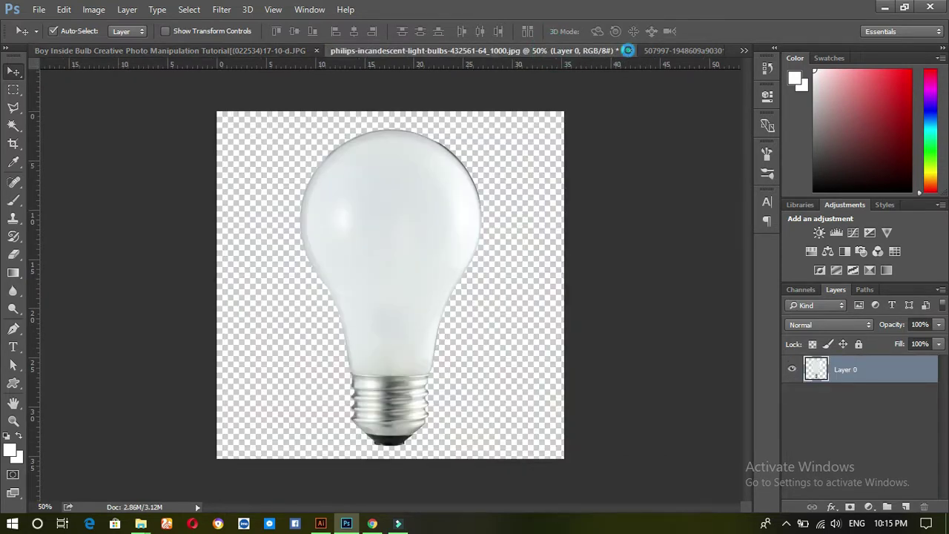
{"action": "left_click", "coordinate": [627, 51]}
{"action": "left_click", "coordinate": [483, 207]}
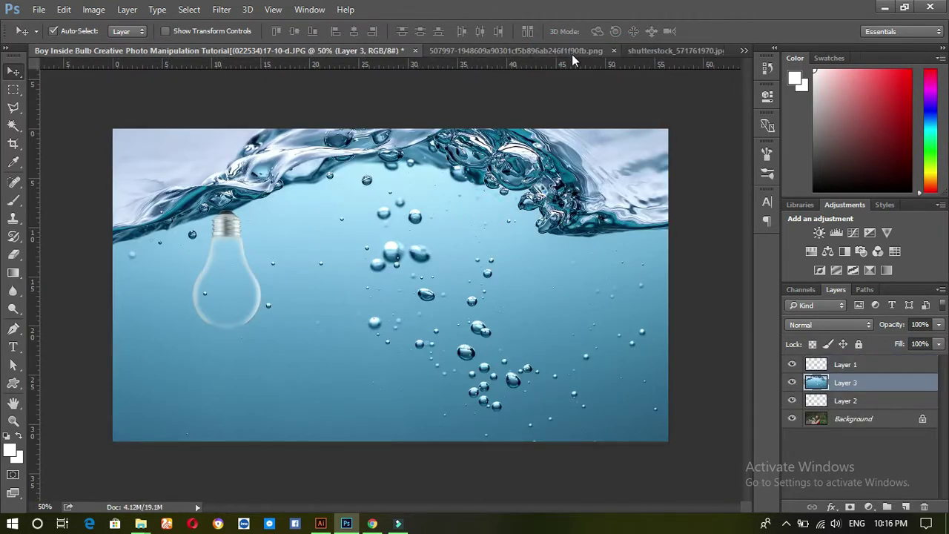
{"action": "left_click", "coordinate": [571, 50]}
{"action": "left_click", "coordinate": [607, 50]}
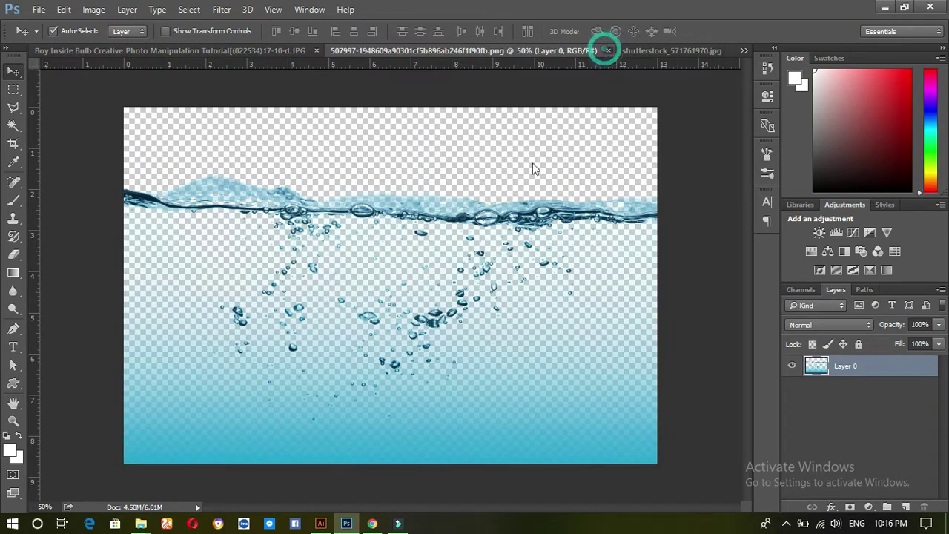
{"action": "left_click", "coordinate": [612, 51]}
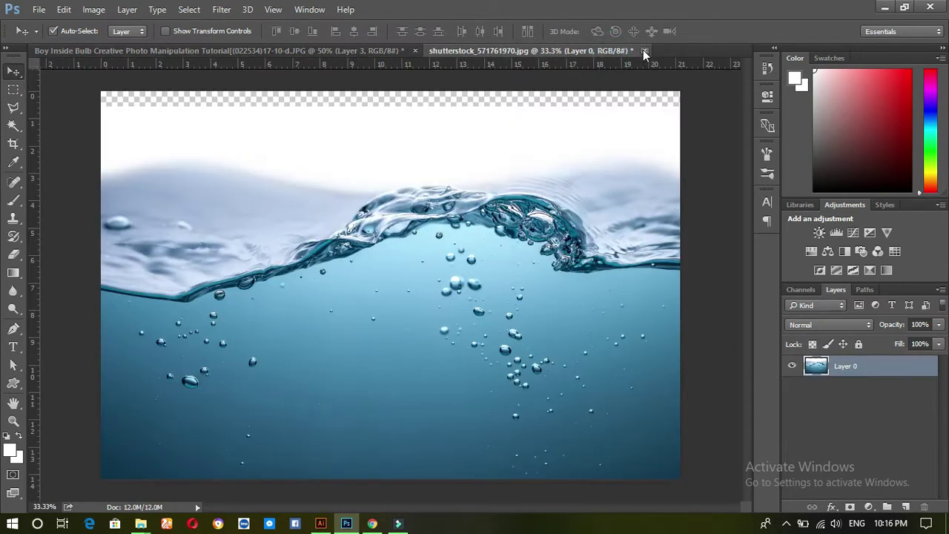
{"action": "left_click", "coordinate": [644, 50]}
{"action": "left_click", "coordinate": [477, 209]}
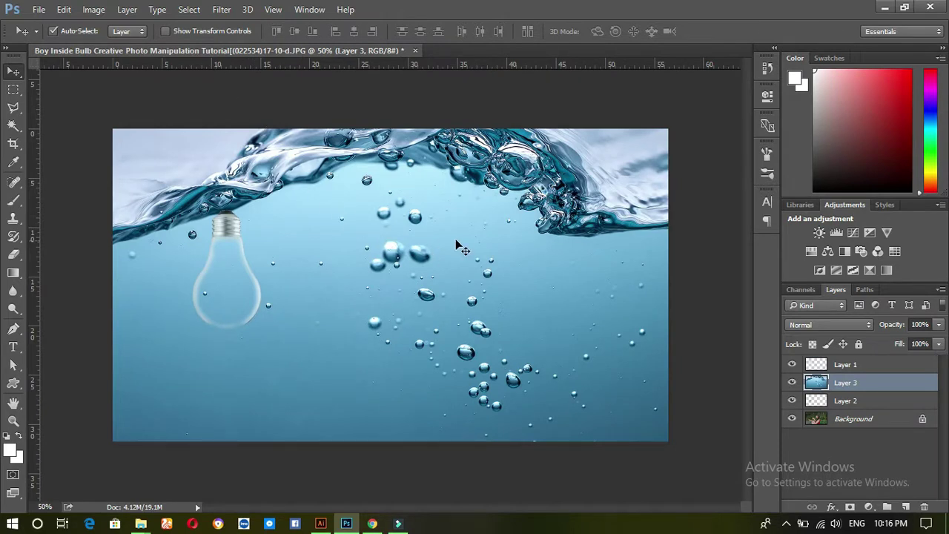
- Shrink the underwater photo to about 28% and move it over the bulb
{"action": "key", "text": "ctrl+t"}
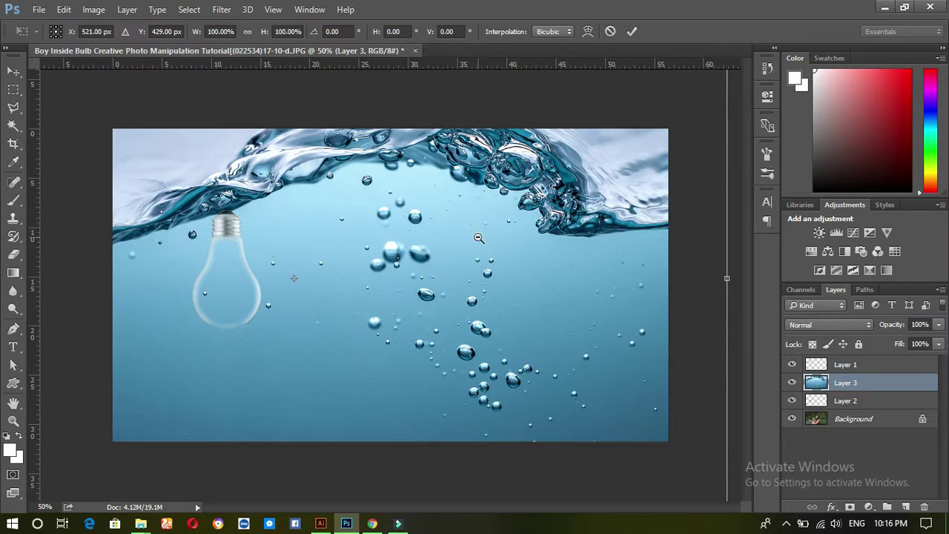
{"action": "key", "text": "ctrl+minus"}
{"action": "key", "text": "ctrl+minus"}
{"action": "key", "text": "ctrl+minus"}
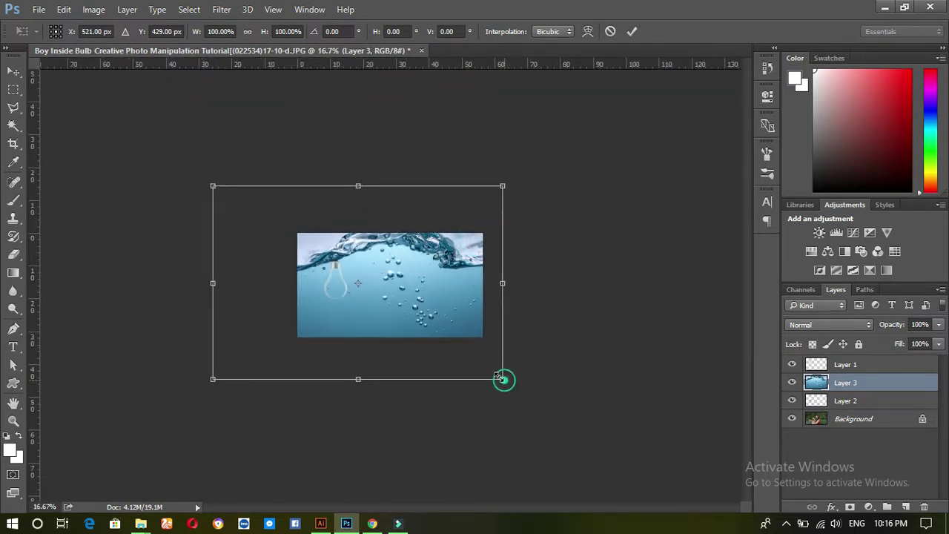
{"action": "left_click_drag", "start_coordinate": [502, 379], "coordinate": [401, 306]}
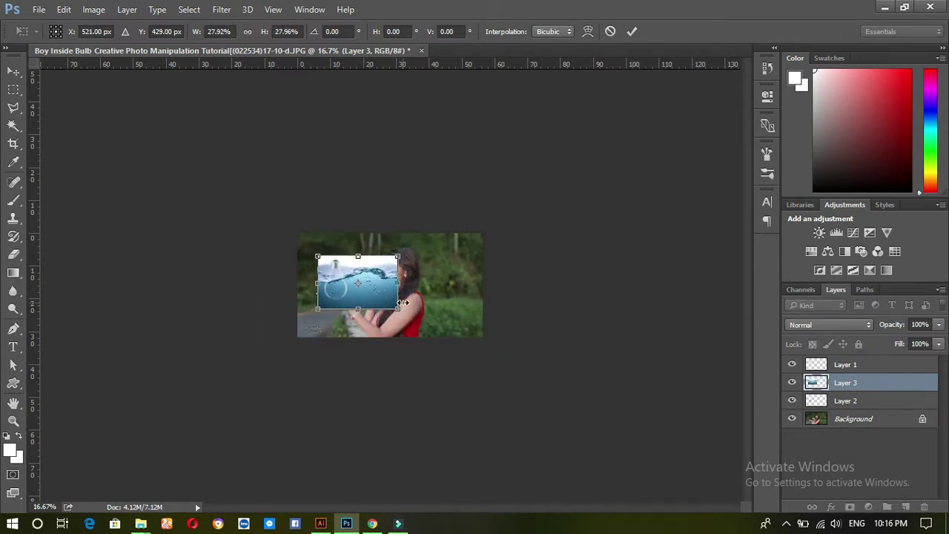
{"action": "left_click", "coordinate": [405, 299]}
{"action": "left_click", "coordinate": [405, 298]}
{"action": "left_click", "coordinate": [405, 298]}
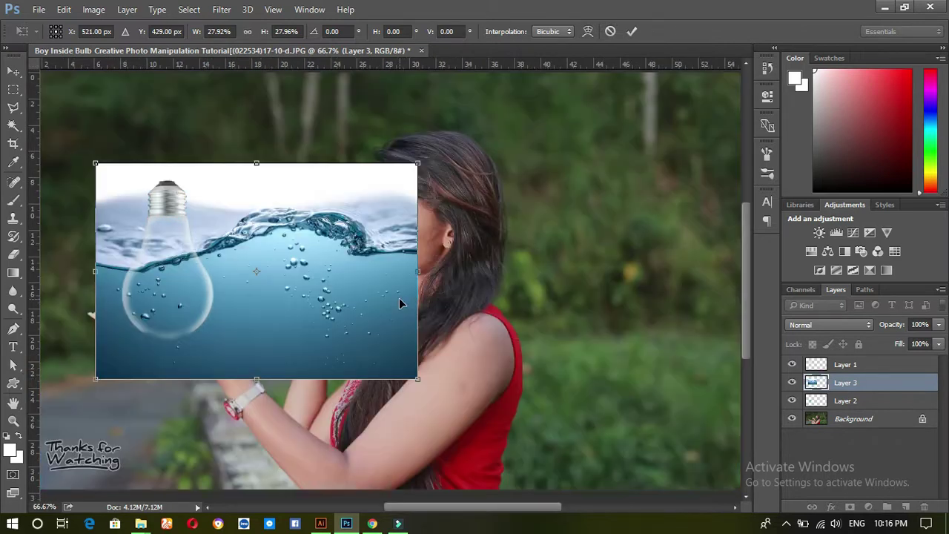
{"action": "mouse_move", "coordinate": [328, 287]}
{"action": "left_mouse_down"}
{"action": "mouse_move", "coordinate": [545, 343]}
{"action": "mouse_move", "coordinate": [239, 348]}
{"action": "left_mouse_up"}
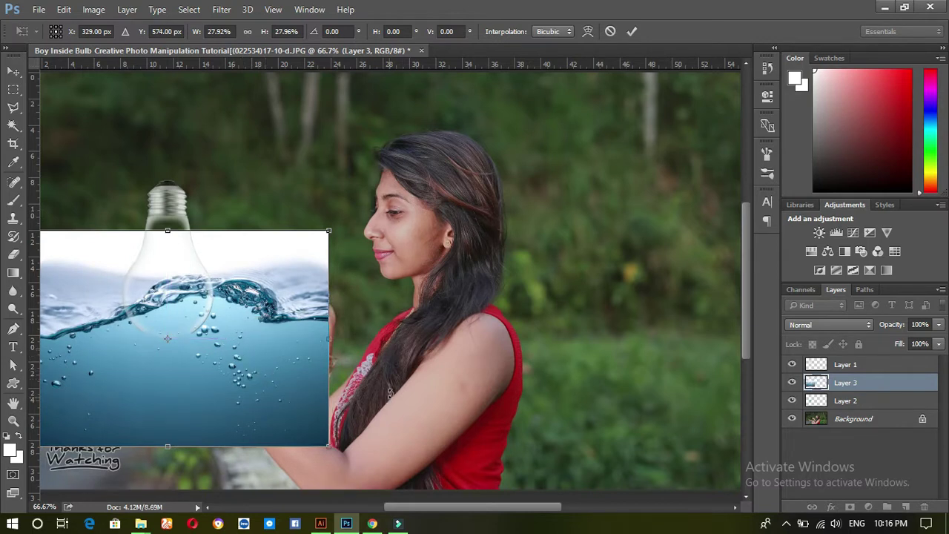
- Shrink the underwater photo further to about 9% and fit it onto the bulb
{"action": "scroll", "coordinate": [401, 374], "scroll_direction": "up", "scroll_amount": 2}
{"action": "scroll", "coordinate": [401, 375], "scroll_direction": "down", "scroll_amount": 2}
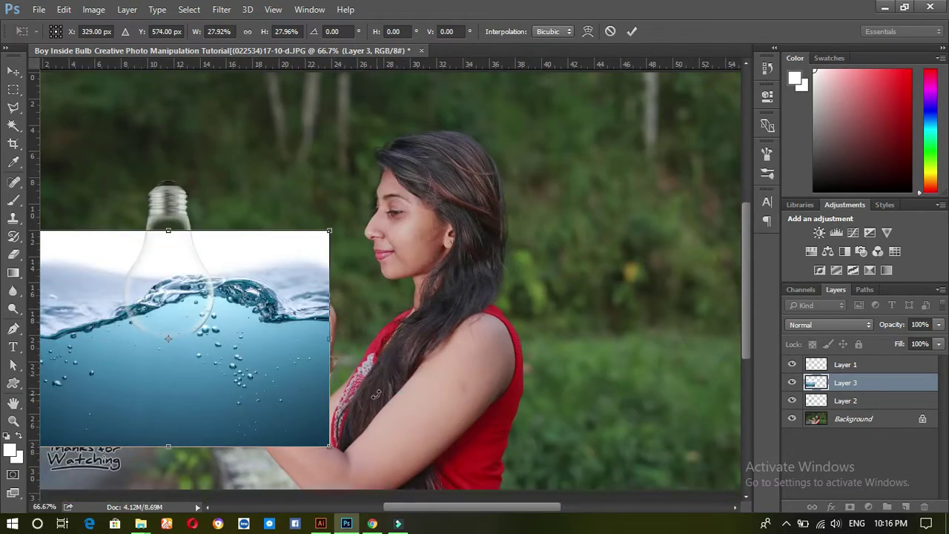
{"action": "mouse_move", "coordinate": [329, 446]}
{"action": "left_mouse_down"}
{"action": "mouse_move", "coordinate": [261, 388]}
{"action": "mouse_move", "coordinate": [235, 382]}
{"action": "left_mouse_up"}
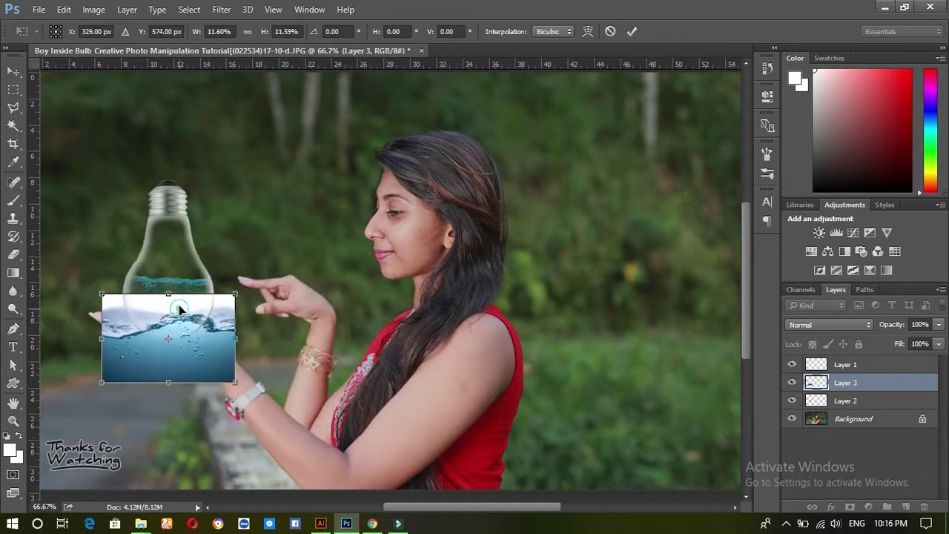
{"action": "left_click_drag", "start_coordinate": [179, 305], "coordinate": [183, 271]}
{"action": "left_click_drag", "start_coordinate": [243, 353], "coordinate": [227, 339]}
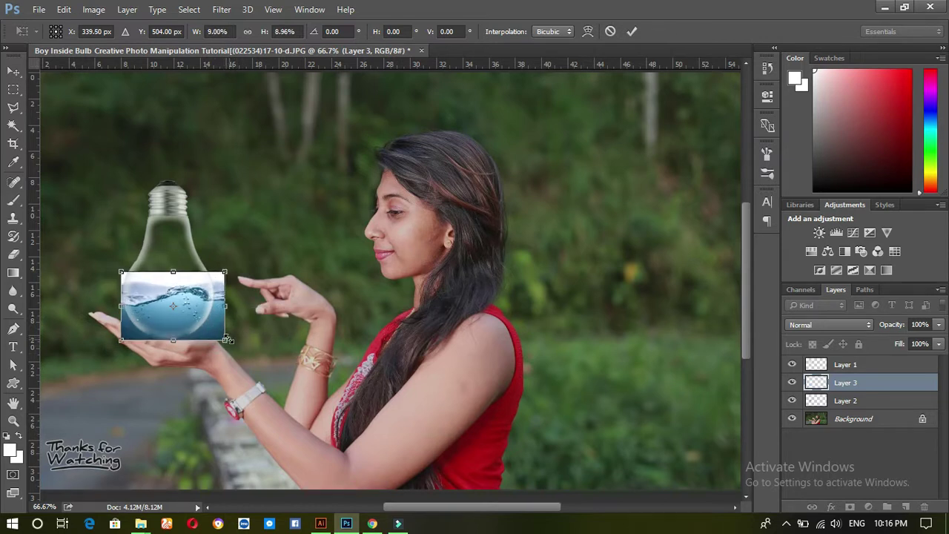
{"action": "left_click_drag", "start_coordinate": [193, 304], "coordinate": [189, 301]}
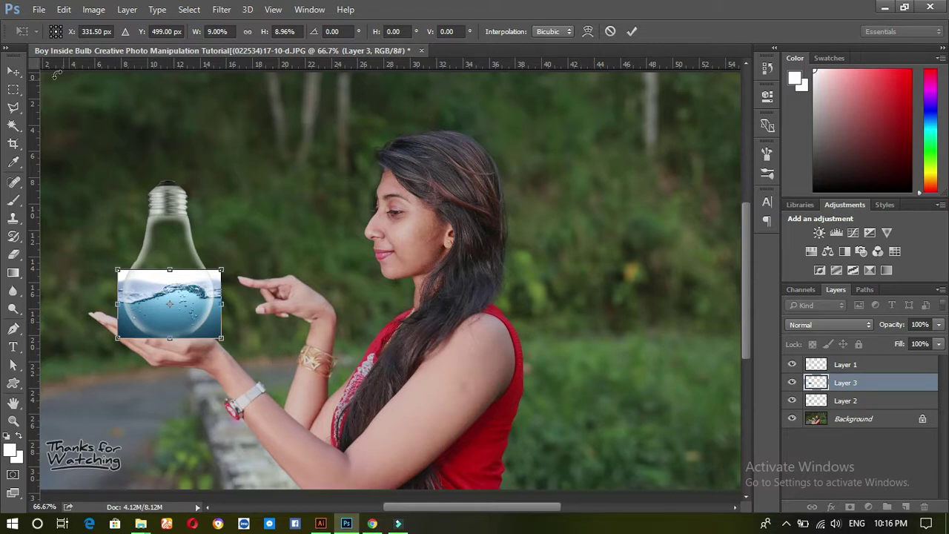
- Apply the transform and zoom to 300% on the bulb and hand
{"action": "left_click", "coordinate": [636, 32]}
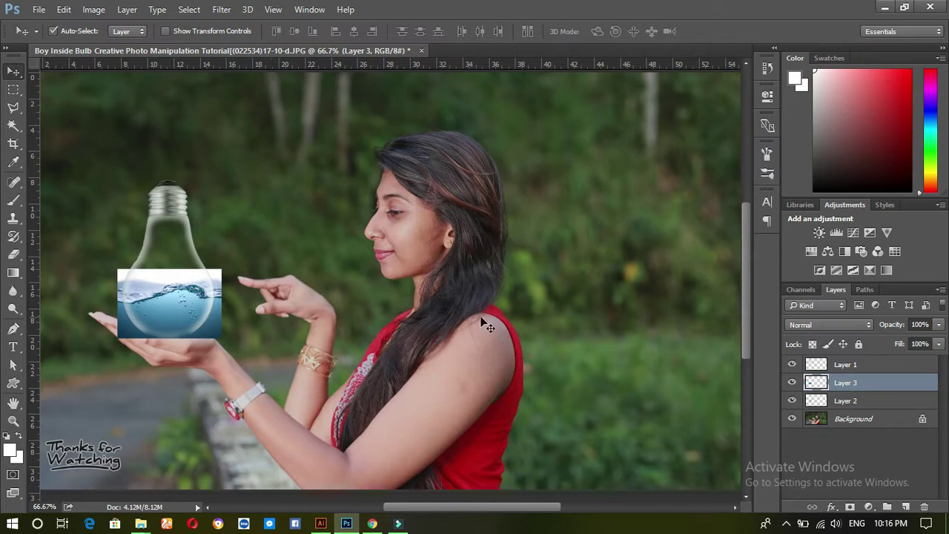
{"action": "key", "text": "ctrl+plus"}
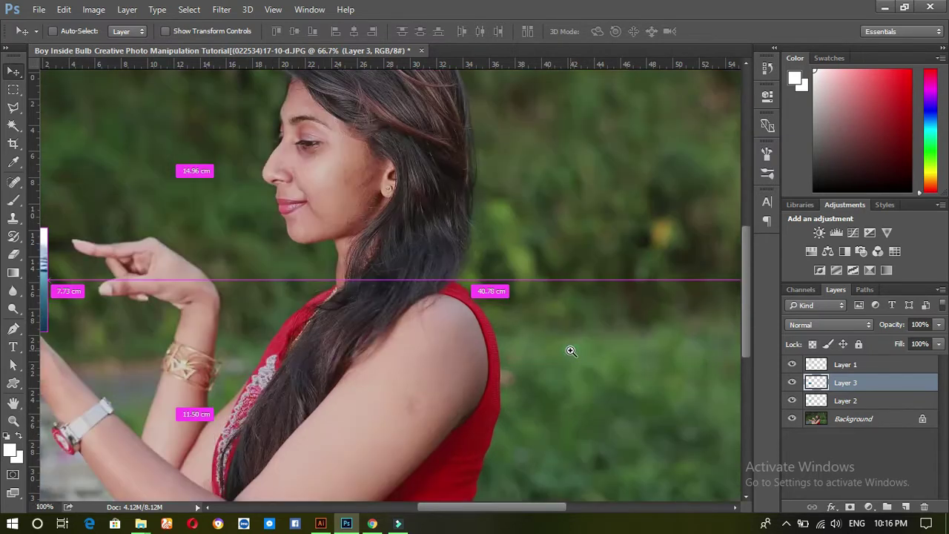
{"action": "left_click_drag", "start_coordinate": [226, 223], "coordinate": [649, 331]}
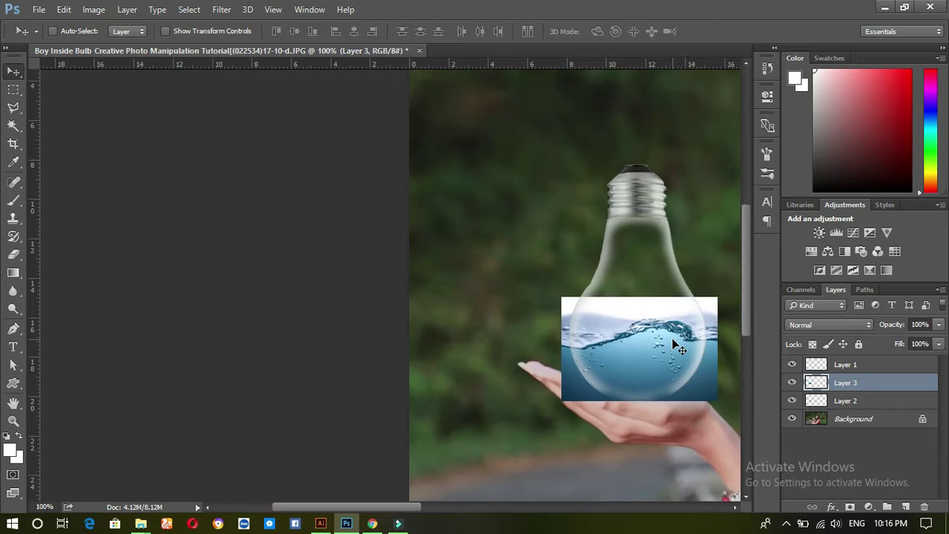
{"action": "key", "text": "ctrl+plus"}
{"action": "key", "text": "ctrl+plus"}
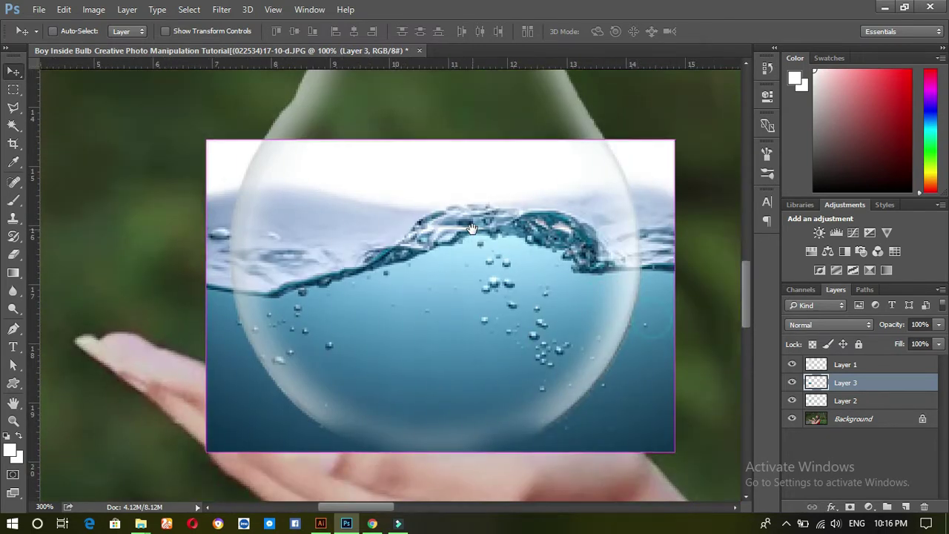
- Erase the water photo's top corners and the part covering the hand
{"action": "key", "text": "ctrl+r"}
{"action": "key", "text": "e"}
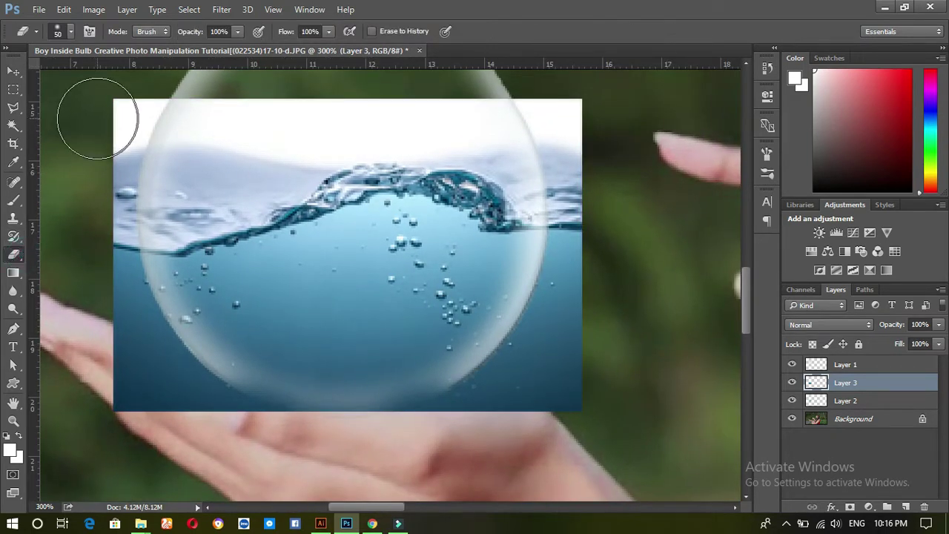
{"action": "scroll", "coordinate": [222, 193], "scroll_direction": "up", "scroll_amount": 2}
{"action": "mouse_move", "coordinate": [131, 154]}
{"action": "left_mouse_down"}
{"action": "mouse_move", "coordinate": [198, 153]}
{"action": "mouse_move", "coordinate": [117, 172]}
{"action": "mouse_move", "coordinate": [571, 155]}
{"action": "mouse_move", "coordinate": [341, 159]}
{"action": "mouse_move", "coordinate": [351, 175]}
{"action": "mouse_move", "coordinate": [233, 159]}
{"action": "mouse_move", "coordinate": [115, 166]}
{"action": "left_mouse_up"}
{"action": "mouse_move", "coordinate": [568, 170]}
{"action": "left_mouse_down"}
{"action": "mouse_move", "coordinate": [601, 201]}
{"action": "mouse_move", "coordinate": [595, 181]}
{"action": "mouse_move", "coordinate": [603, 275]}
{"action": "mouse_move", "coordinate": [596, 237]}
{"action": "mouse_move", "coordinate": [566, 412]}
{"action": "mouse_move", "coordinate": [578, 396]}
{"action": "mouse_move", "coordinate": [595, 240]}
{"action": "mouse_move", "coordinate": [543, 449]}
{"action": "mouse_move", "coordinate": [526, 445]}
{"action": "mouse_move", "coordinate": [435, 477]}
{"action": "mouse_move", "coordinate": [468, 492]}
{"action": "left_mouse_up"}
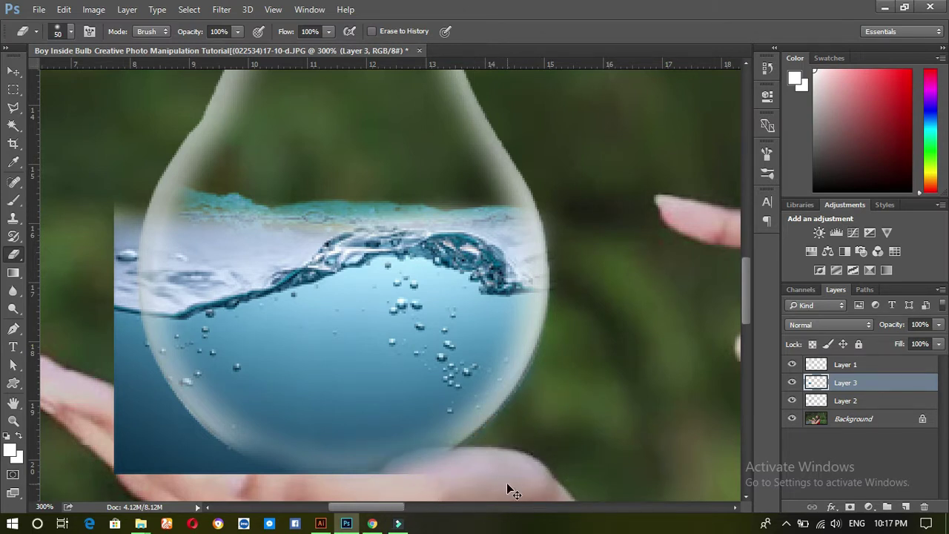
{"action": "scroll", "coordinate": [547, 421], "scroll_direction": "down", "scroll_amount": 2}
{"action": "scroll", "coordinate": [536, 403], "scroll_direction": "up", "scroll_amount": 1}
{"action": "scroll", "coordinate": [572, 271], "scroll_direction": "down", "scroll_amount": 2}
{"action": "scroll", "coordinate": [574, 274], "scroll_direction": "down", "scroll_amount": 1}
{"action": "scroll", "coordinate": [574, 273], "scroll_direction": "up", "scroll_amount": 1}
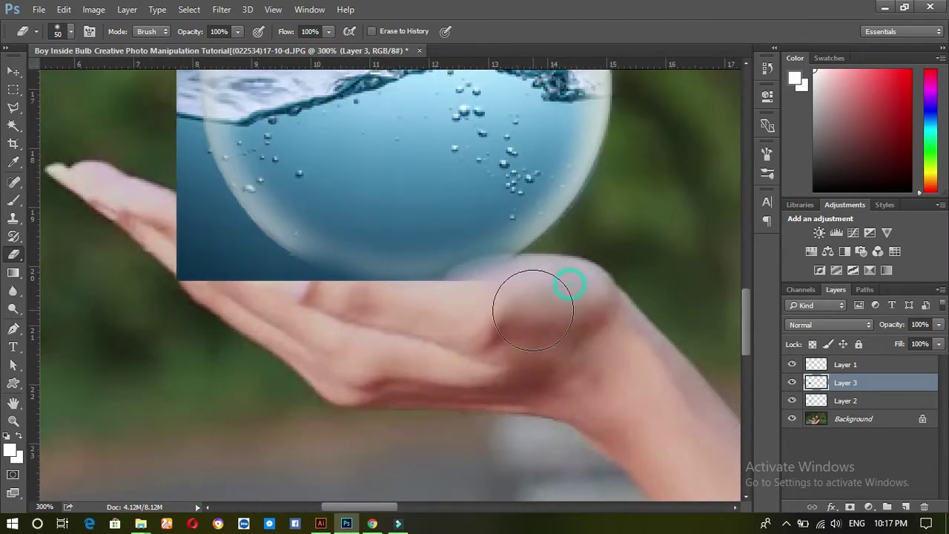
{"action": "mouse_move", "coordinate": [360, 329]}
{"action": "left_mouse_down"}
{"action": "mouse_move", "coordinate": [238, 313]}
{"action": "mouse_move", "coordinate": [206, 280]}
{"action": "mouse_move", "coordinate": [271, 303]}
{"action": "mouse_move", "coordinate": [274, 321]}
{"action": "left_mouse_up"}
- Erase along the bulb's left edge with brush sizes 35 and 30, and place the photo between Layer 1 and Layer 2
{"action": "key", "text": "bracketleft"}
{"action": "key", "text": "bracketleft"}
{"action": "key", "text": "bracketleft"}
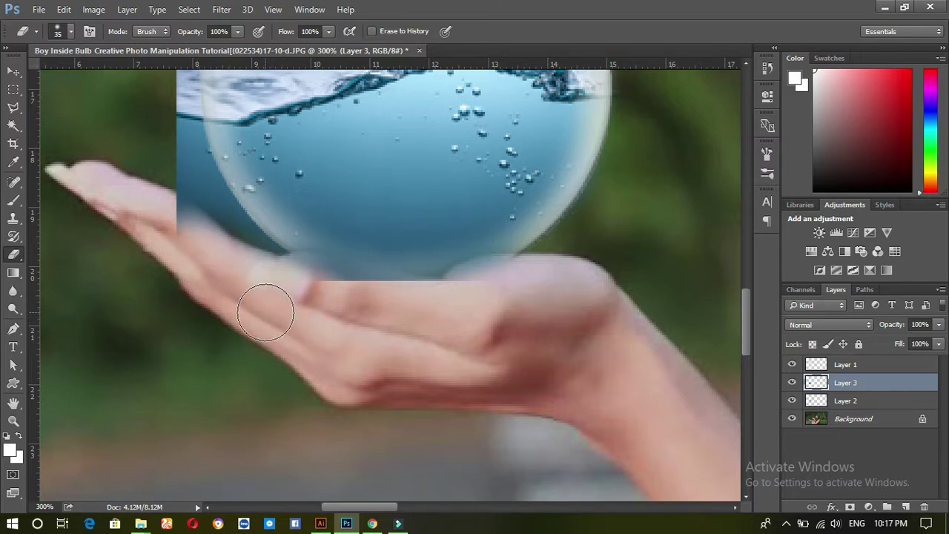
{"action": "left_click_drag", "start_coordinate": [209, 276], "coordinate": [324, 414]}
{"action": "left_click_drag", "start_coordinate": [303, 346], "coordinate": [305, 131]}
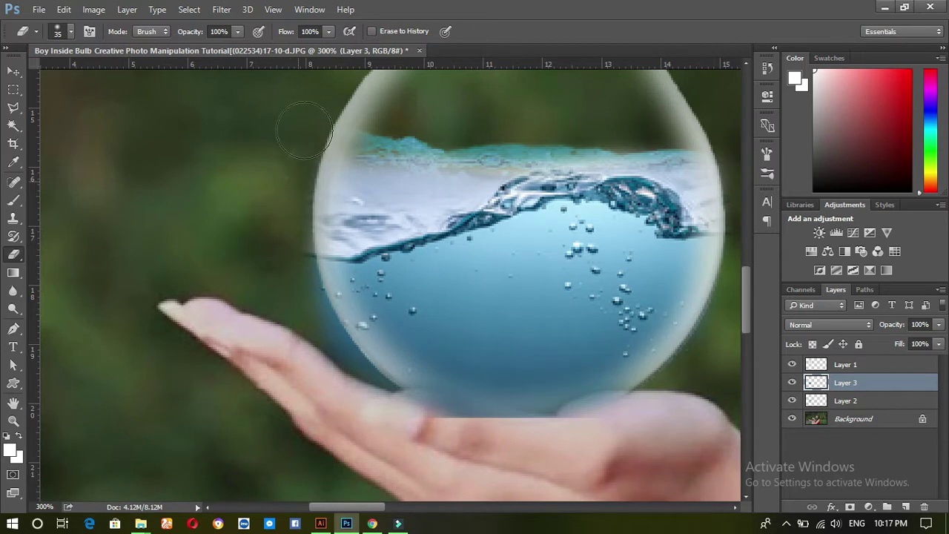
{"action": "mouse_move", "coordinate": [276, 215]}
{"action": "left_mouse_down"}
{"action": "mouse_move", "coordinate": [345, 392]}
{"action": "mouse_move", "coordinate": [312, 369]}
{"action": "mouse_move", "coordinate": [398, 417]}
{"action": "mouse_move", "coordinate": [481, 440]}
{"action": "mouse_move", "coordinate": [575, 440]}
{"action": "mouse_move", "coordinate": [493, 440]}
{"action": "left_mouse_up"}
{"action": "key", "text": "bracketleft"}
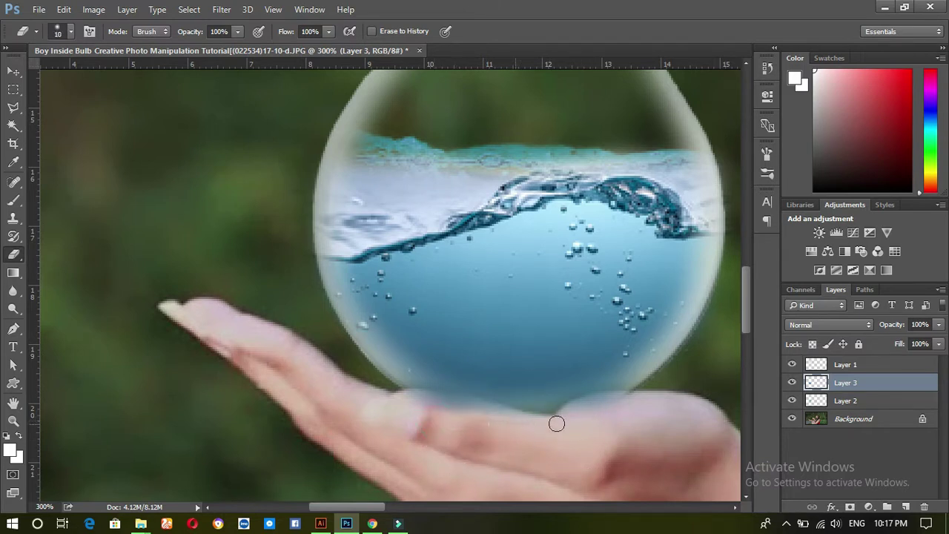
{"action": "left_click_drag", "start_coordinate": [858, 383], "coordinate": [858, 407]}
- Move Layer 2 above the new water photo and try erasing both splash surfaces, undoing each erasure
{"action": "left_click", "coordinate": [856, 402]}
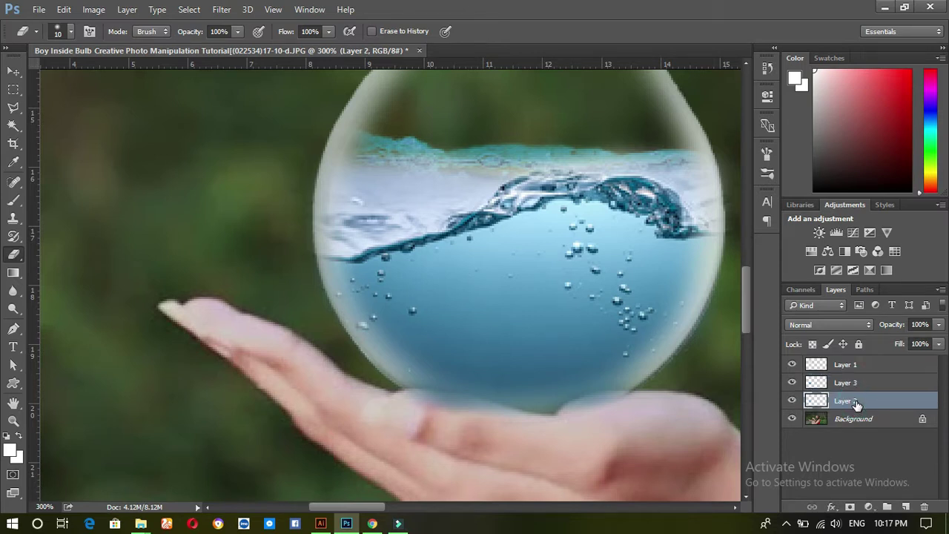
{"action": "key", "text": "ctrl+bracketright"}
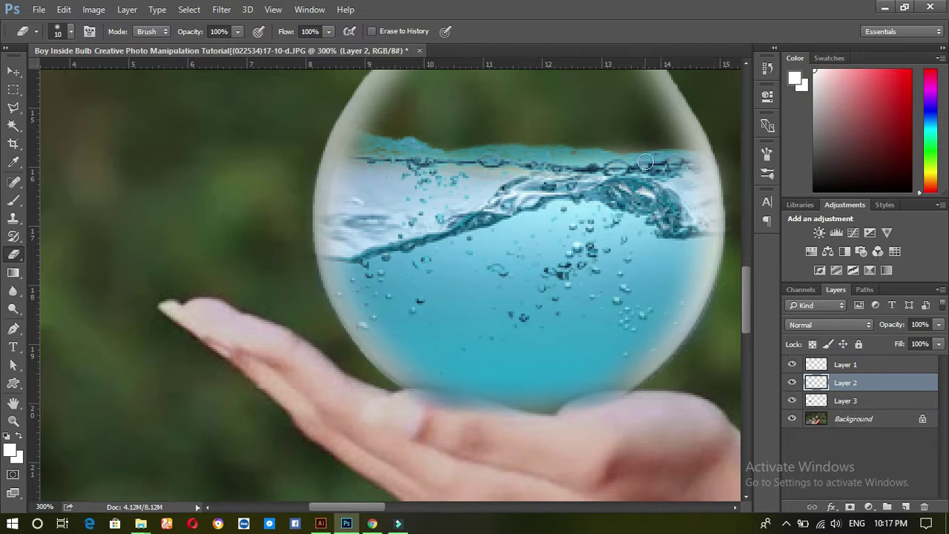
{"action": "left_click", "coordinate": [675, 140]}
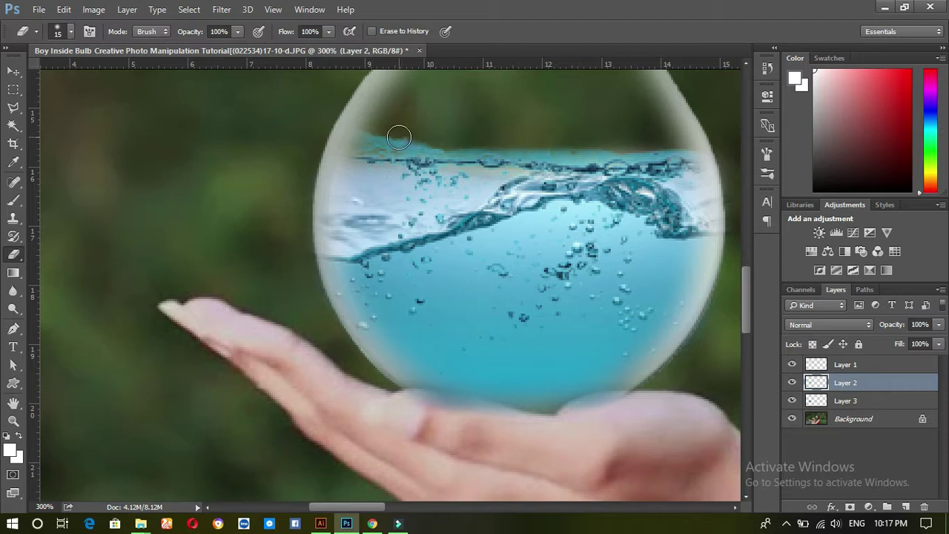
{"action": "key", "text": "bracketright"}
{"action": "key", "text": "bracketright"}
{"action": "key", "text": "bracketright"}
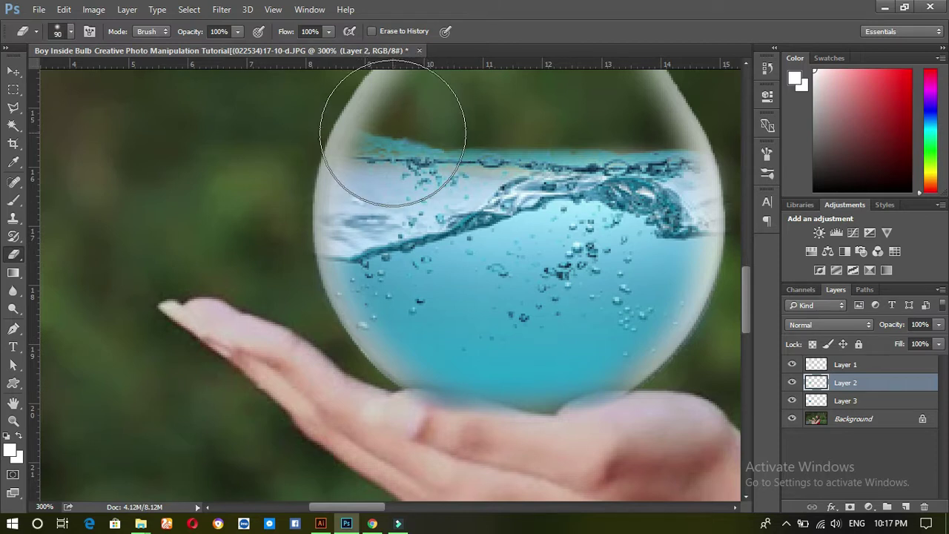
{"action": "key", "text": "bracketleft"}
{"action": "key", "text": "bracketleft"}
{"action": "key", "text": "bracketleft"}
{"action": "mouse_move", "coordinate": [542, 144]}
{"action": "left_mouse_down"}
{"action": "mouse_move", "coordinate": [327, 254]}
{"action": "mouse_move", "coordinate": [232, 289]}
{"action": "mouse_move", "coordinate": [349, 172]}
{"action": "mouse_move", "coordinate": [364, 144]}
{"action": "left_mouse_up"}
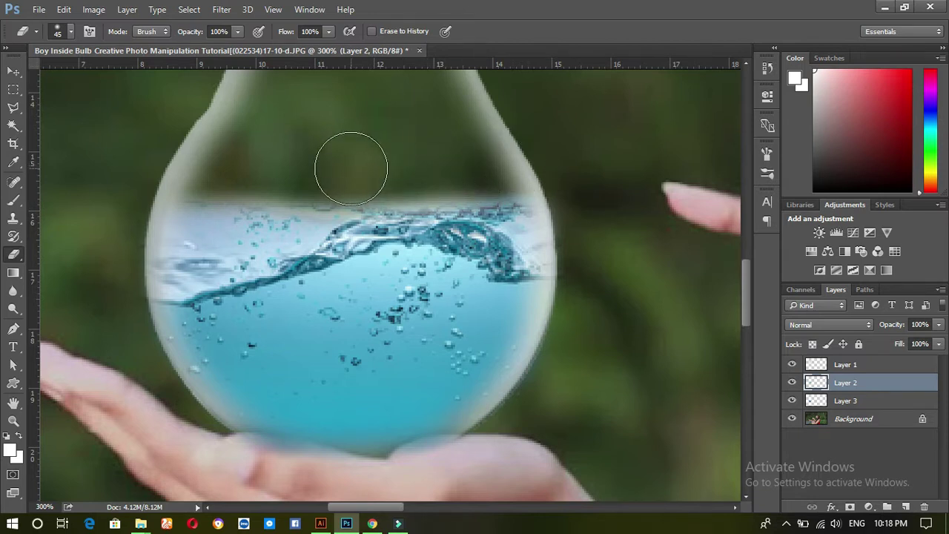
{"action": "key", "text": "ctrl+z"}
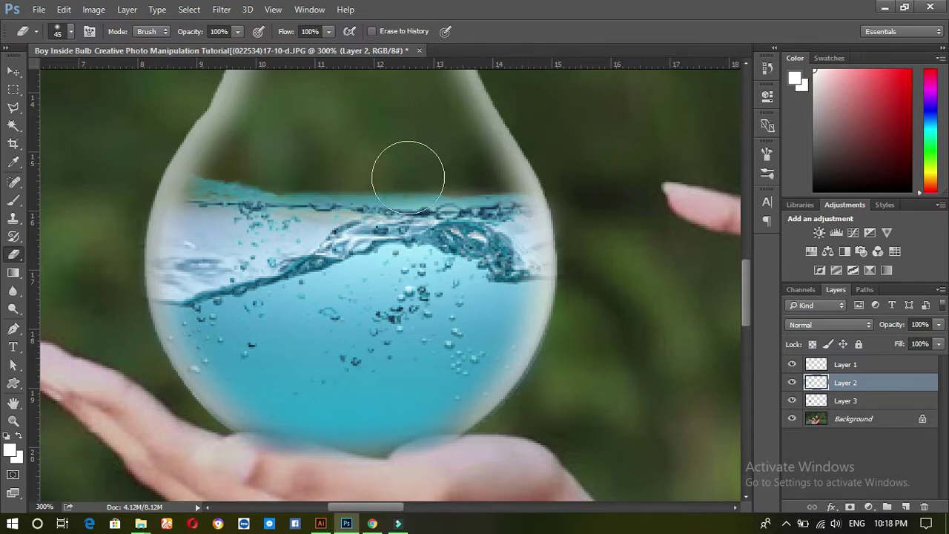
{"action": "left_click", "coordinate": [845, 400]}
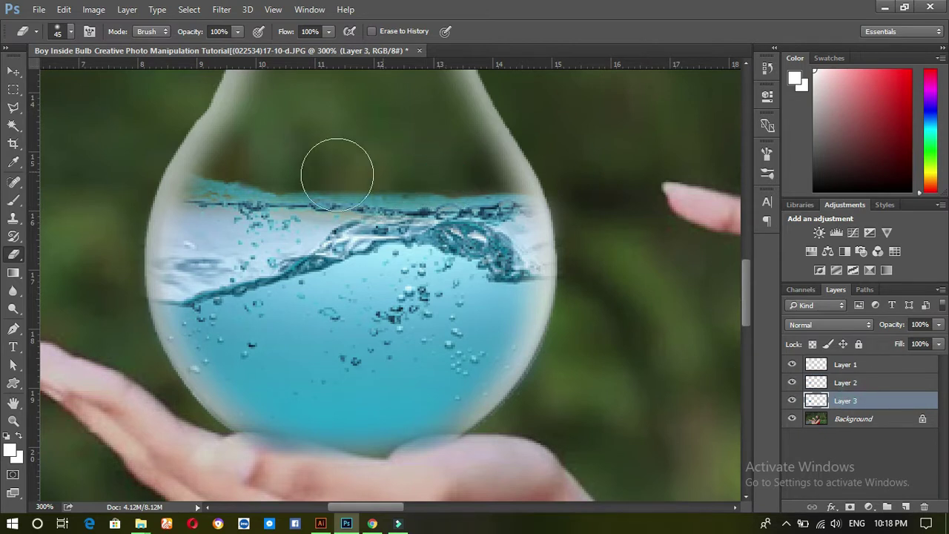
{"action": "mouse_move", "coordinate": [502, 144]}
{"action": "left_mouse_down"}
{"action": "mouse_move", "coordinate": [256, 215]}
{"action": "mouse_move", "coordinate": [413, 244]}
{"action": "mouse_move", "coordinate": [360, 296]}
{"action": "mouse_move", "coordinate": [286, 321]}
{"action": "mouse_move", "coordinate": [230, 318]}
{"action": "left_mouse_up"}
{"action": "key", "text": "ctrl+z"}
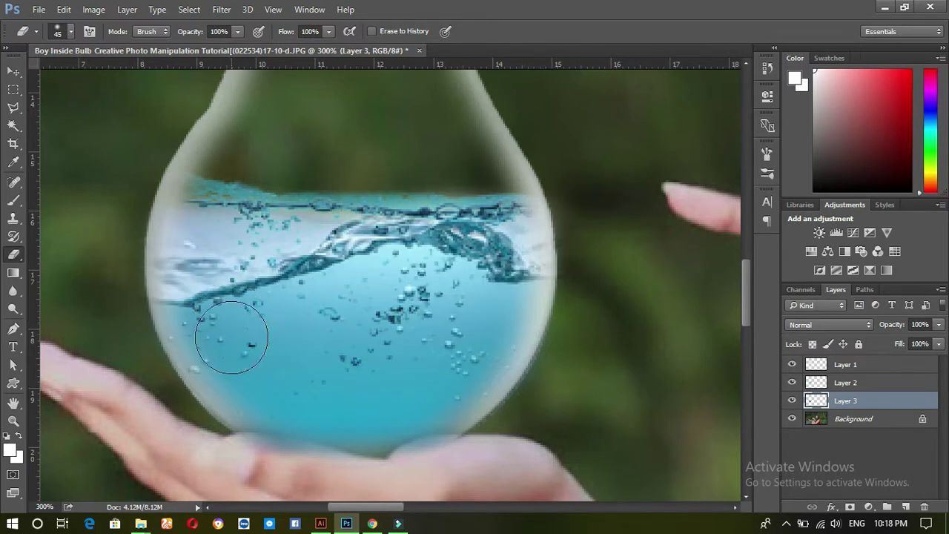
- Nudge Layer 2 and Layer 3 down two steps each, then zoom out to the whole photo
{"action": "left_click", "coordinate": [13, 71]}
{"action": "left_click", "coordinate": [415, 328]}
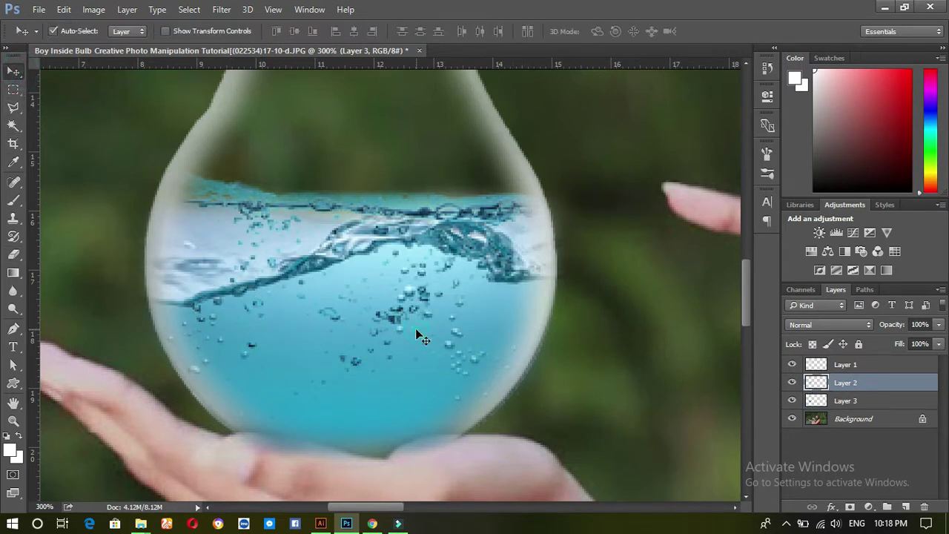
{"action": "key", "text": "Down"}
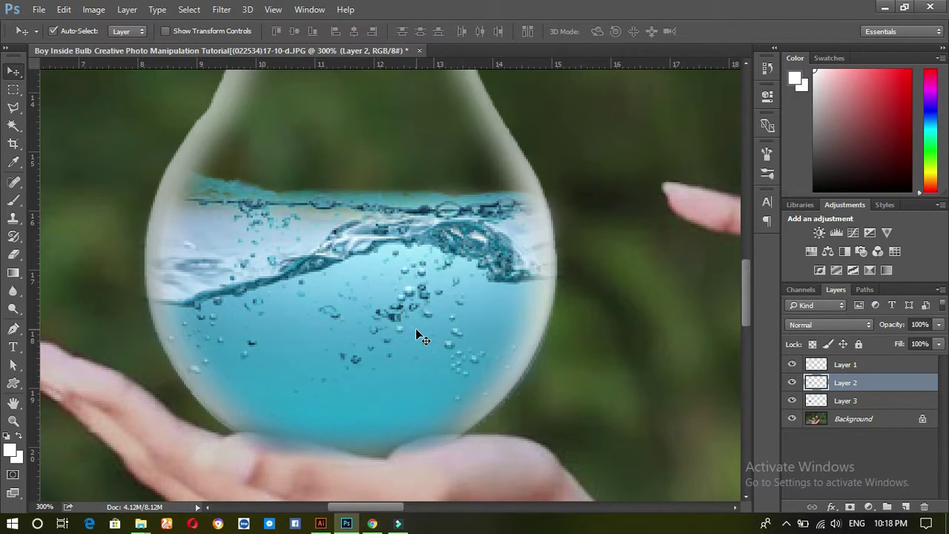
{"action": "key", "text": "Down"}
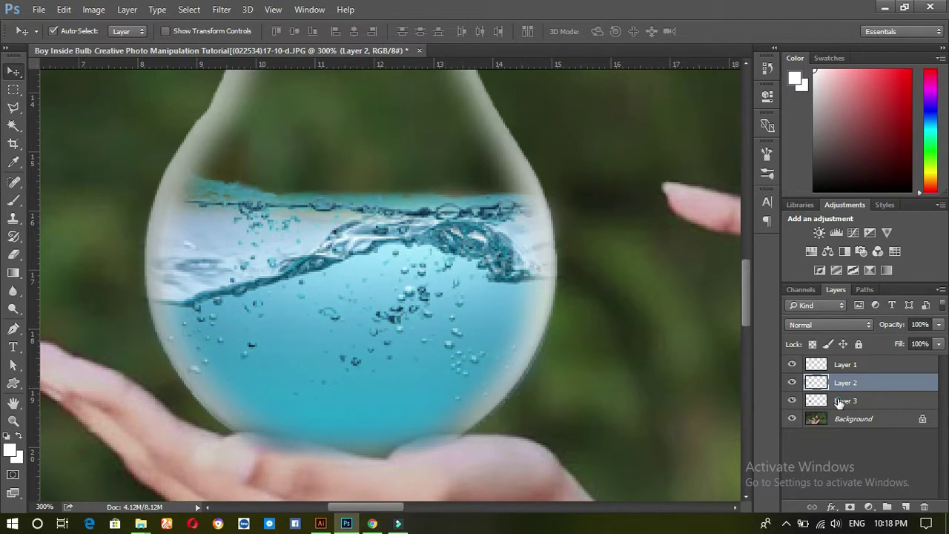
{"action": "left_click", "coordinate": [839, 401]}
{"action": "key", "text": "Down"}
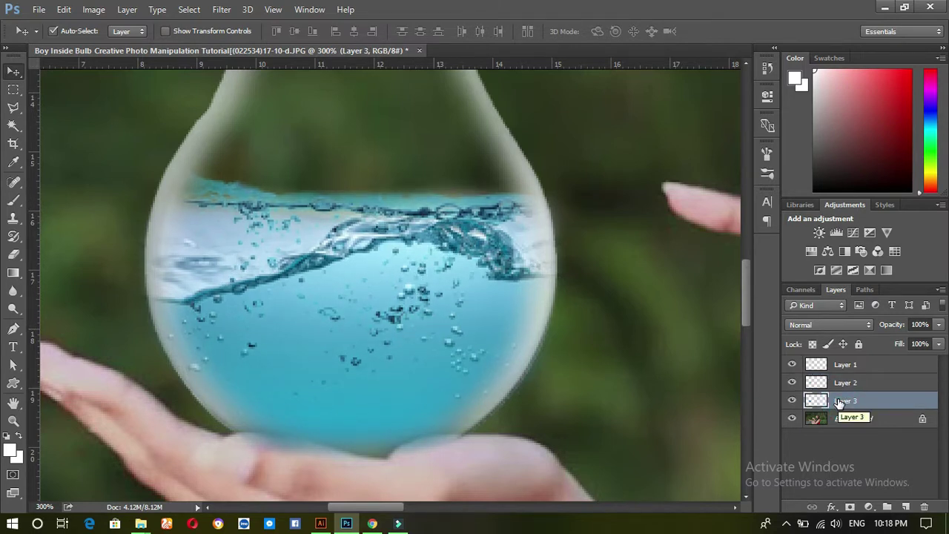
{"action": "key", "text": "Down"}
{"action": "key", "text": "ctrl"}
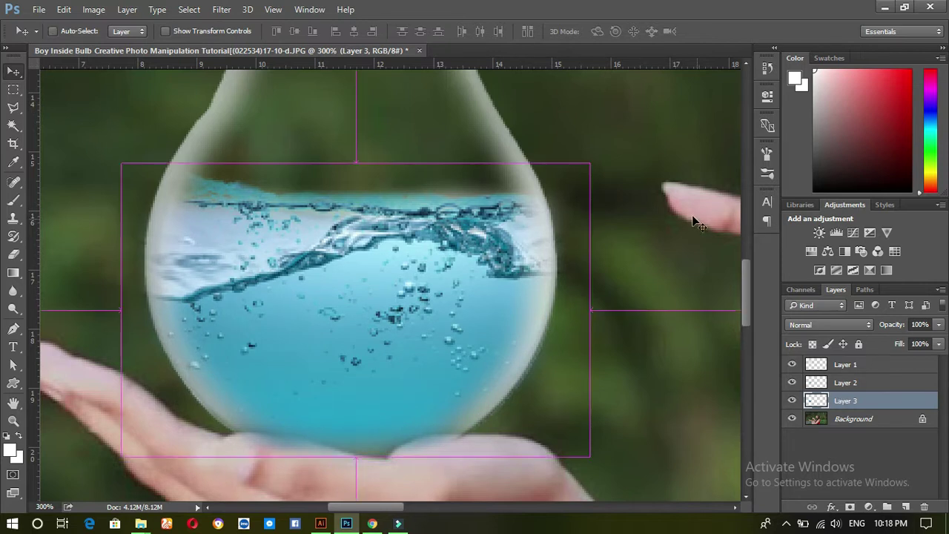
{"action": "left_click", "coordinate": [449, 227], "text": "ctrl+alt"}
{"action": "left_click", "coordinate": [456, 221], "text": "ctrl+alt"}
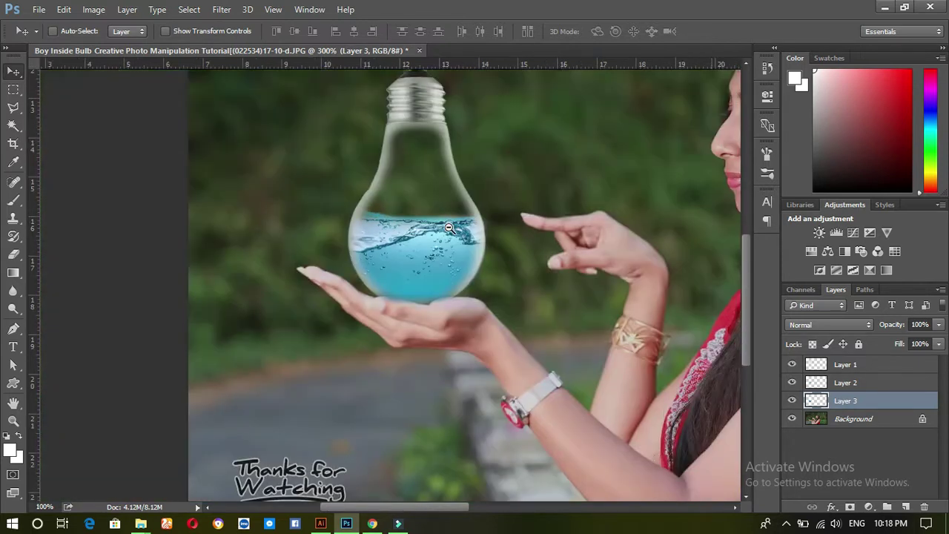
{"action": "left_click", "coordinate": [468, 210], "text": "ctrl+alt"}
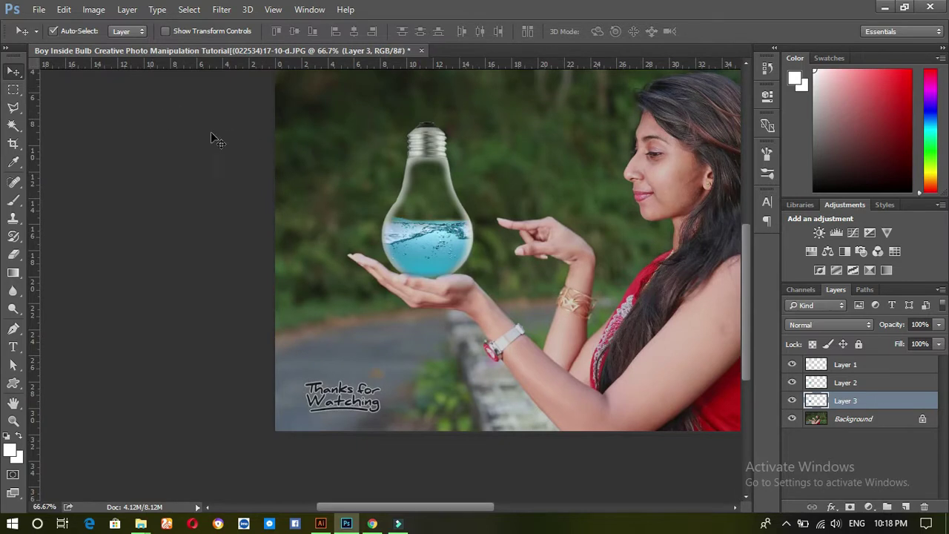
- Drag dolphin11.png from the desktop onto the Photoshop canvas as a new layer
{"action": "left_click", "coordinate": [886, 7]}
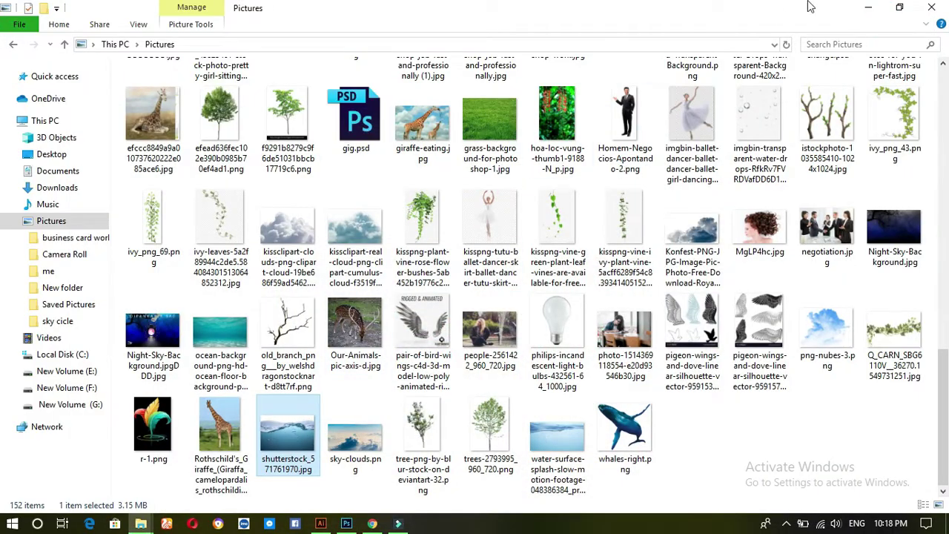
{"action": "key", "text": "super+d"}
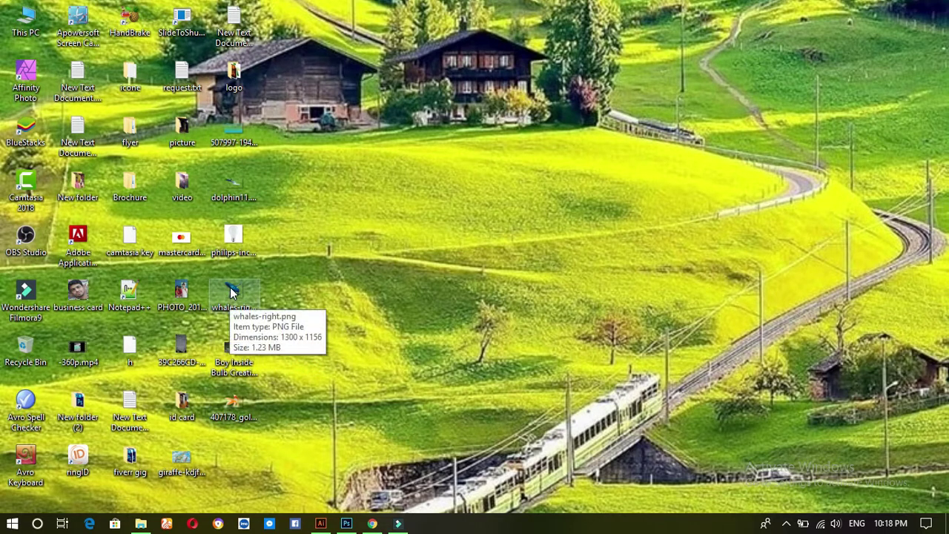
{"action": "left_click_drag", "start_coordinate": [230, 184], "coordinate": [364, 395]}
{"action": "mouse_move", "coordinate": [350, 492]}
{"action": "left_mouse_down"}
{"action": "mouse_move", "coordinate": [343, 512]}
{"action": "mouse_move", "coordinate": [339, 303]}
{"action": "left_mouse_up"}
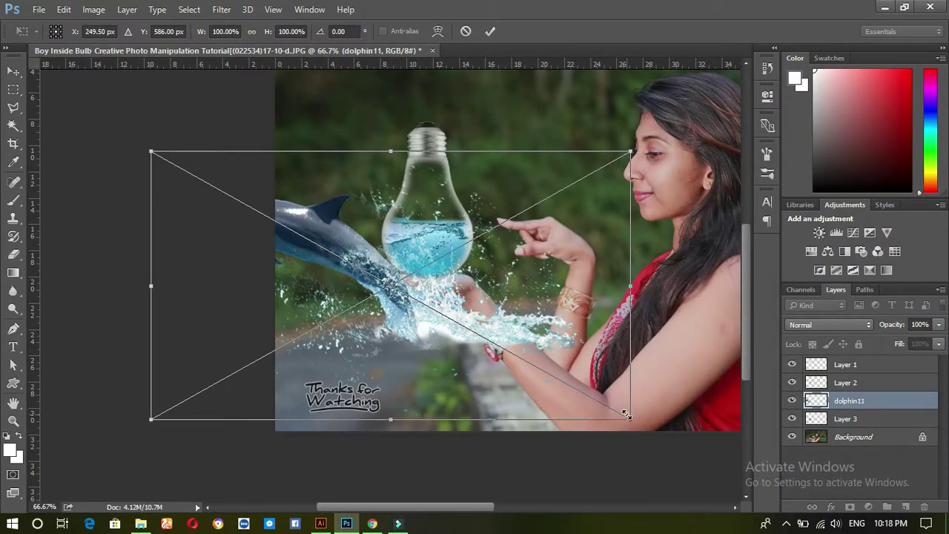
- Scale the dolphin to about 11%, place it on the bulb's water surface, and commit
{"action": "left_click_drag", "start_coordinate": [629, 418], "coordinate": [419, 300]}
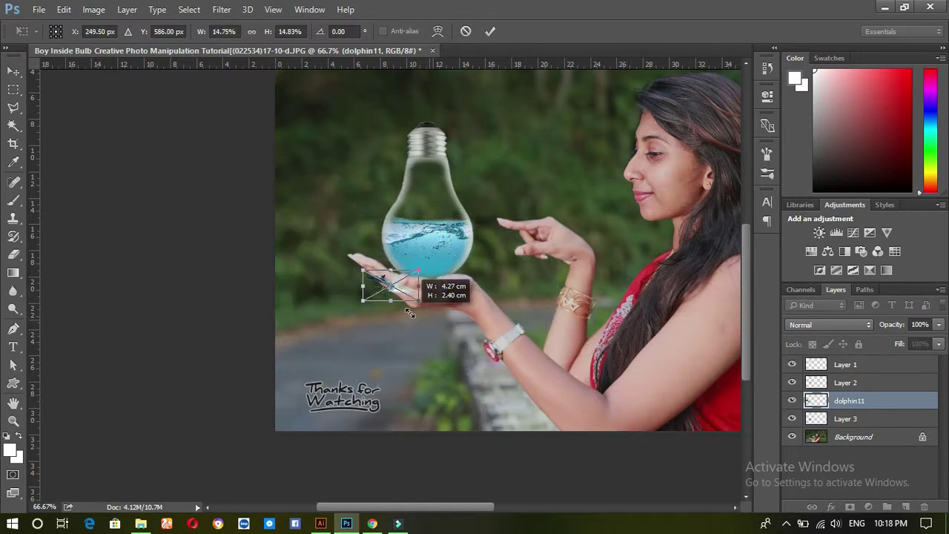
{"action": "left_click", "coordinate": [446, 339], "text": "ctrl"}
{"action": "left_click", "coordinate": [451, 339], "text": "ctrl"}
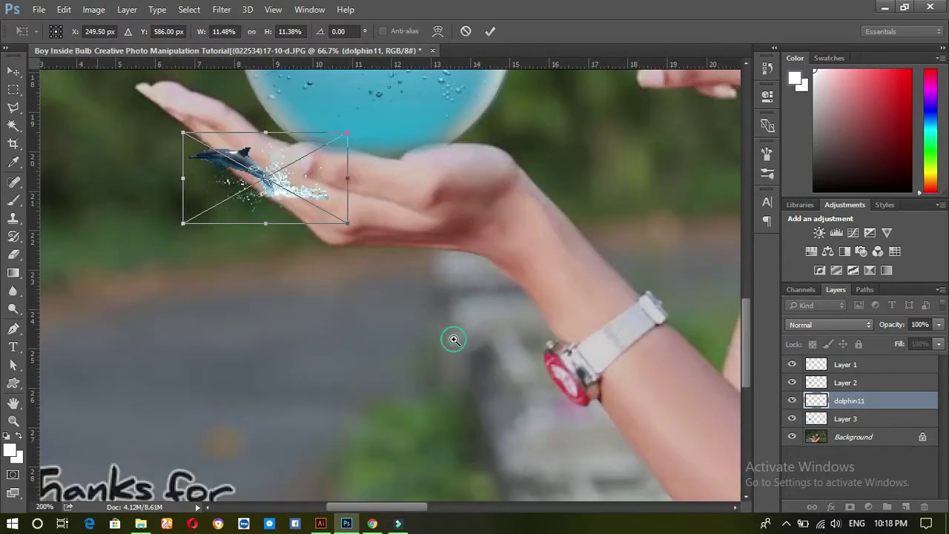
{"action": "left_click_drag", "start_coordinate": [455, 212], "coordinate": [382, 421]}
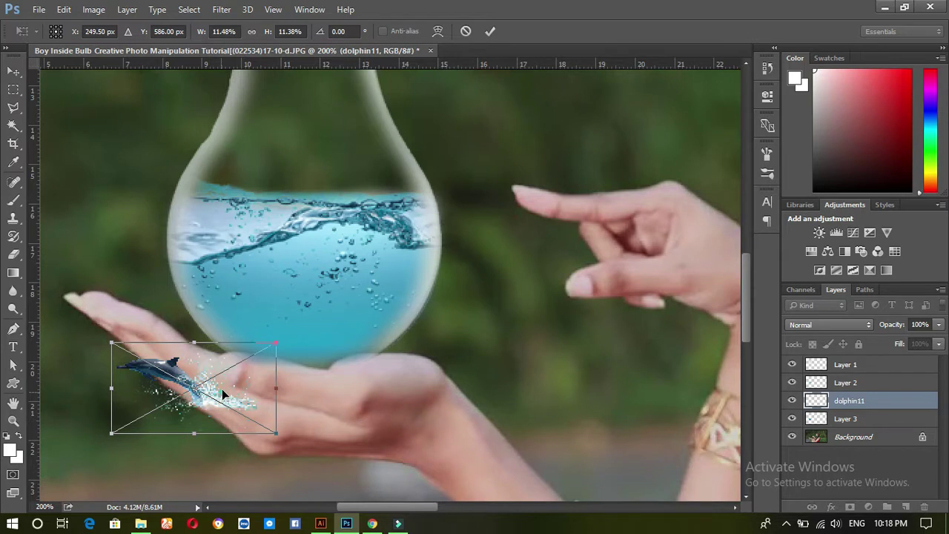
{"action": "left_click_drag", "start_coordinate": [222, 389], "coordinate": [321, 197]}
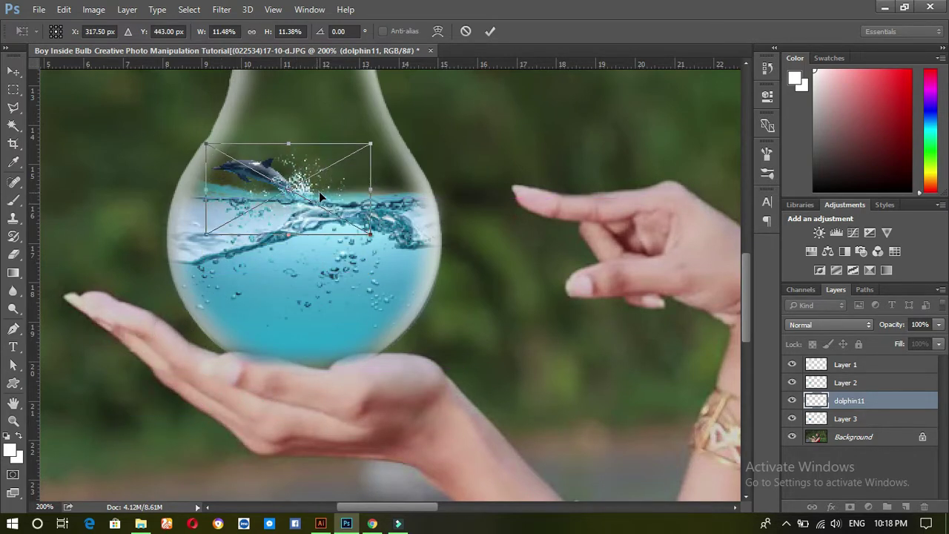
{"action": "left_click", "coordinate": [490, 32]}
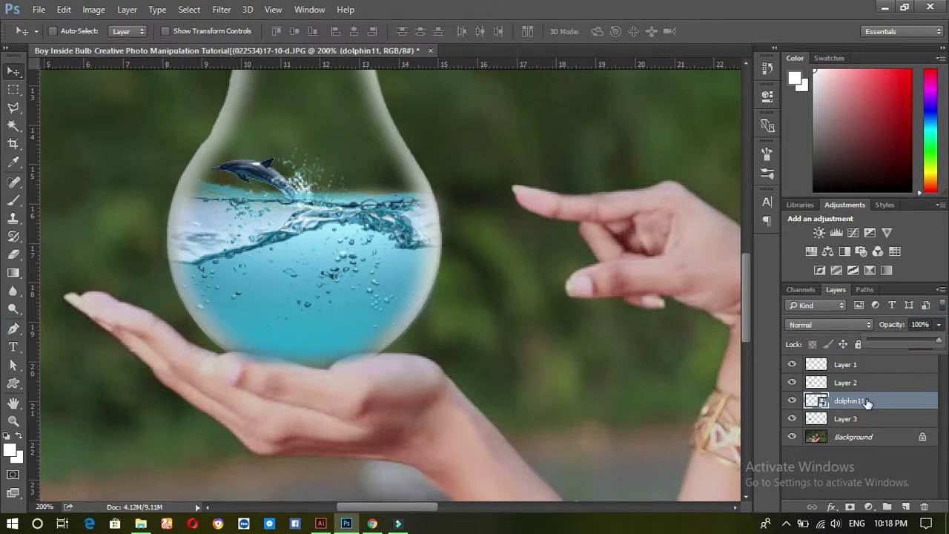
- Put the dolphin layer just beneath Layer 2 and lower its opacity
{"action": "key", "text": "ctrl+bracketright"}
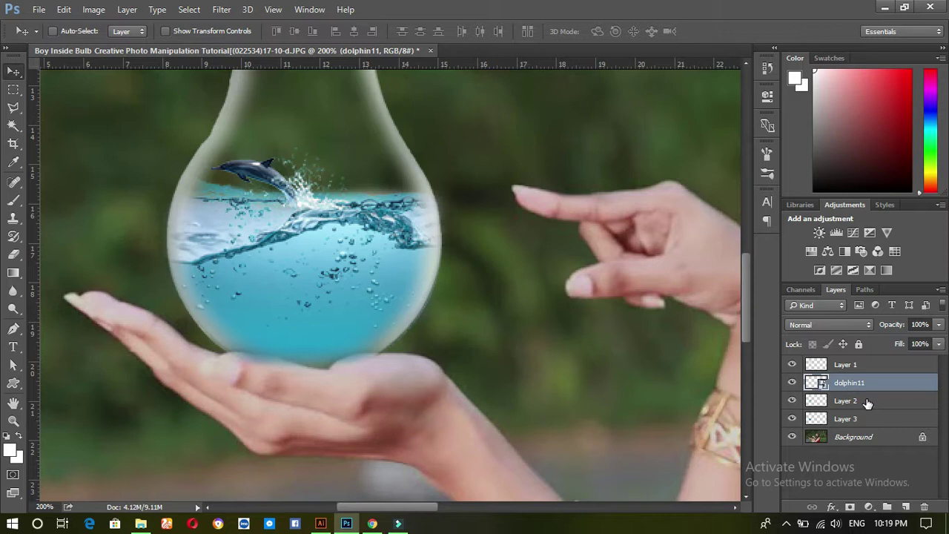
{"action": "key", "text": "ctrl+bracketright"}
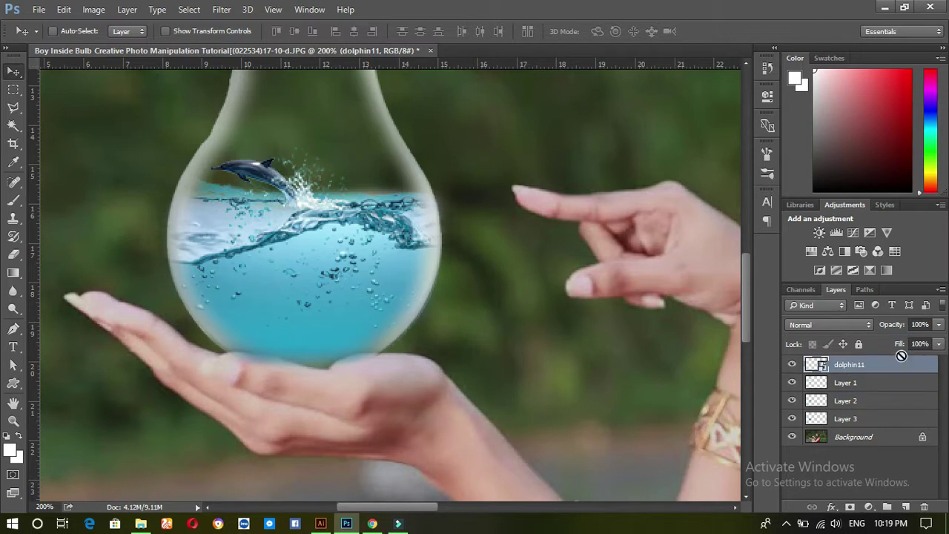
{"action": "key", "text": "ctrl+bracketleft"}
{"action": "key", "text": "ctrl+bracketleft"}
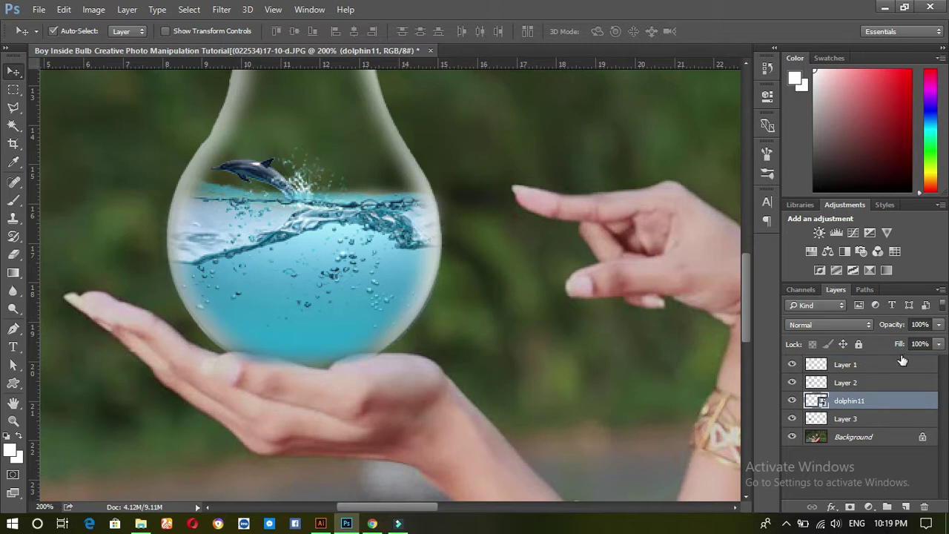
{"action": "right_click", "coordinate": [902, 361]}
{"action": "left_click", "coordinate": [923, 342]}
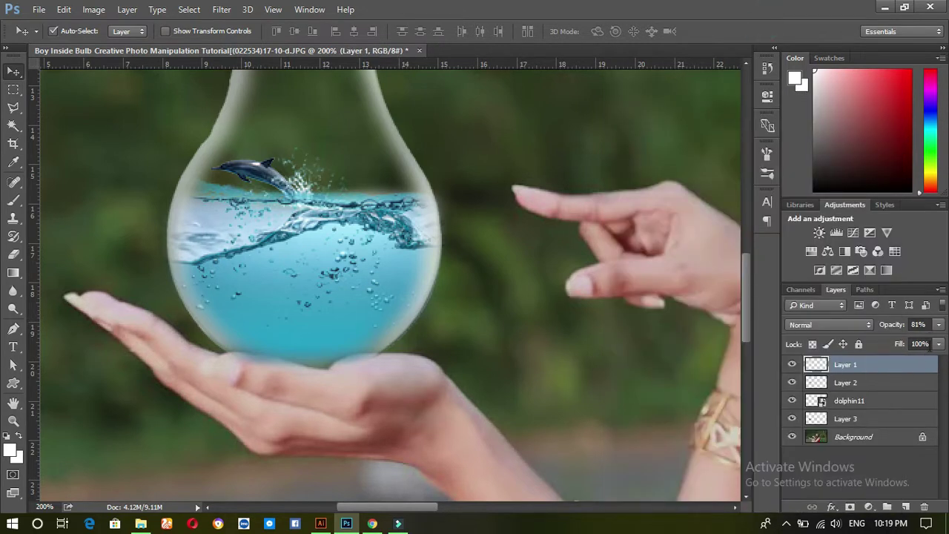
{"action": "left_click", "coordinate": [882, 400]}
{"action": "left_click", "coordinate": [938, 326]}
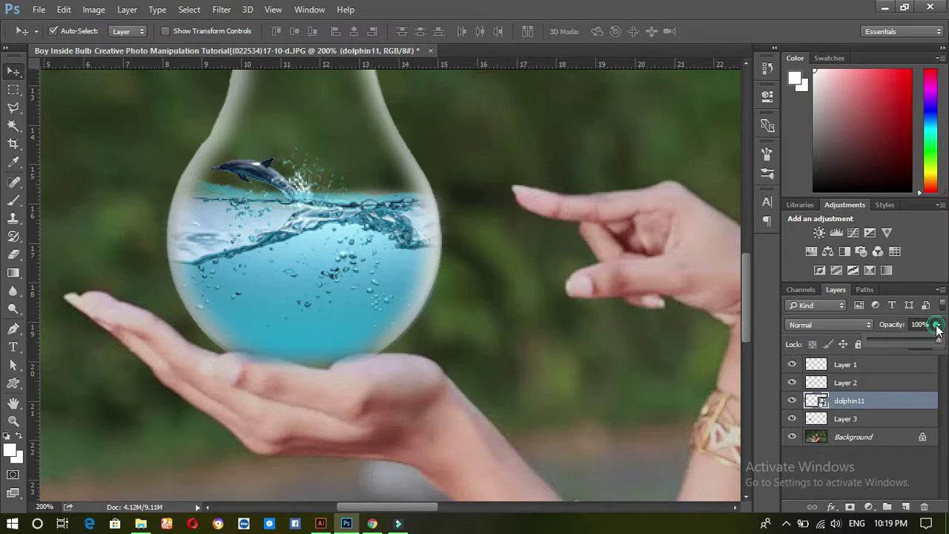
{"action": "left_click", "coordinate": [899, 340]}
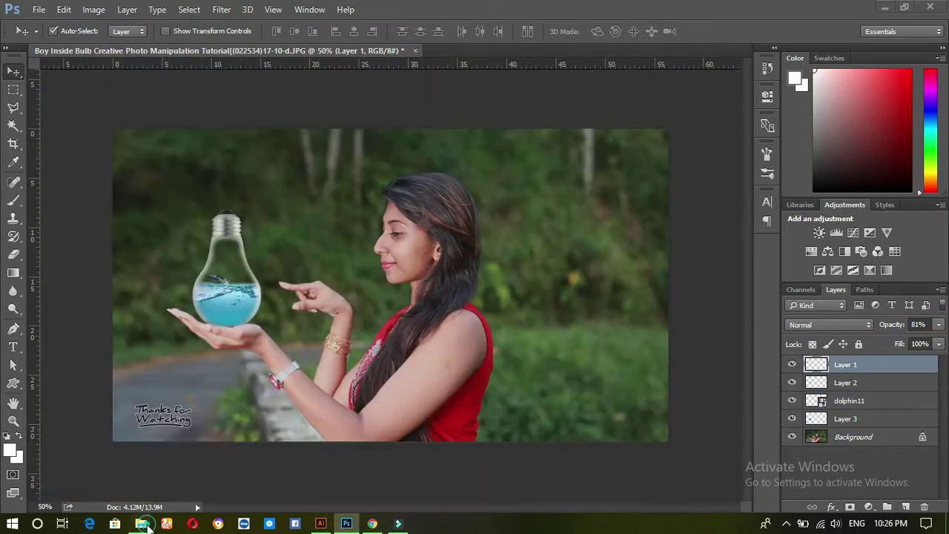
{"action": "left_click", "coordinate": [142, 524]}
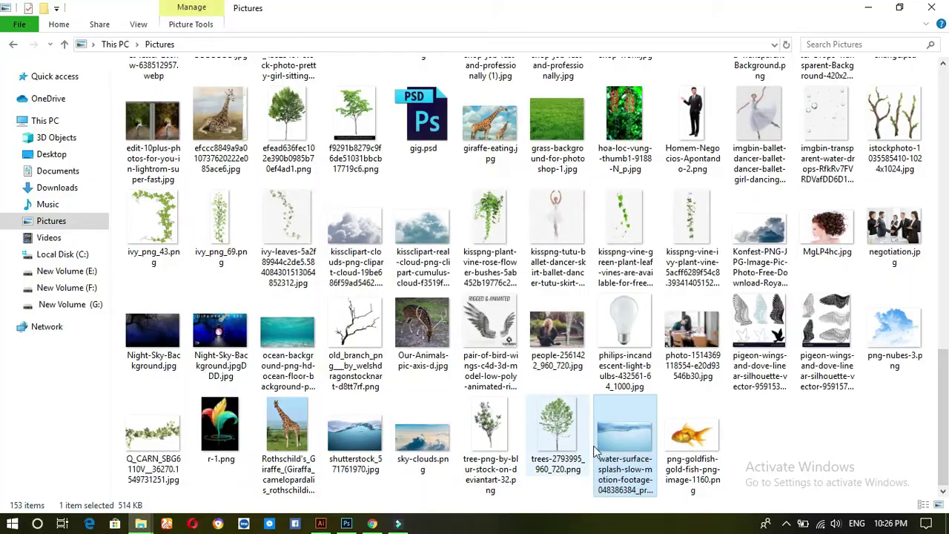
- Drag the goldfish PNG from the Pictures folder onto the Photoshop canvas
{"action": "mouse_move", "coordinate": [693, 436]}
{"action": "left_mouse_down"}
{"action": "mouse_move", "coordinate": [388, 493]}
{"action": "mouse_move", "coordinate": [356, 435]}
{"action": "left_mouse_up"}
{"action": "left_click_drag", "start_coordinate": [232, 327], "coordinate": [231, 327]}
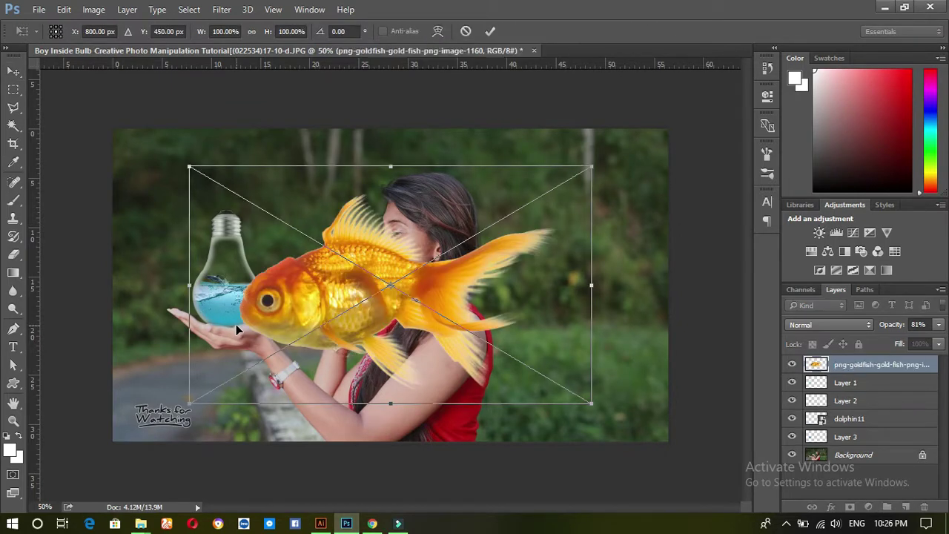
- Shrink the goldfish drastically so it fits inside the bulb
{"action": "left_click", "coordinate": [591, 404]}
{"action": "left_click_drag", "start_coordinate": [590, 404], "coordinate": [399, 315]}
{"action": "scroll", "coordinate": [445, 321], "scroll_direction": "up", "scroll_amount": 2}
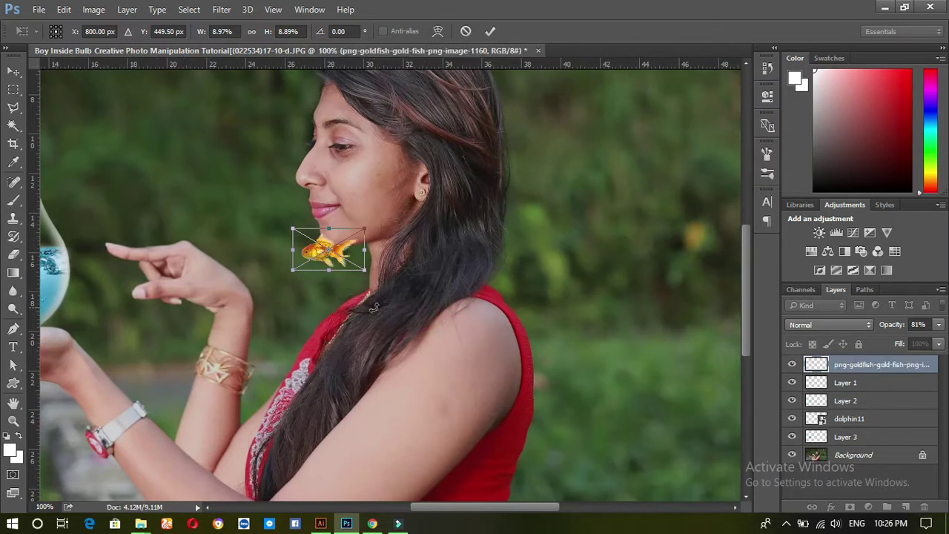
{"action": "mouse_move", "coordinate": [374, 308]}
{"action": "left_mouse_down"}
{"action": "mouse_move", "coordinate": [636, 336]}
{"action": "mouse_move", "coordinate": [302, 356]}
{"action": "left_mouse_up"}
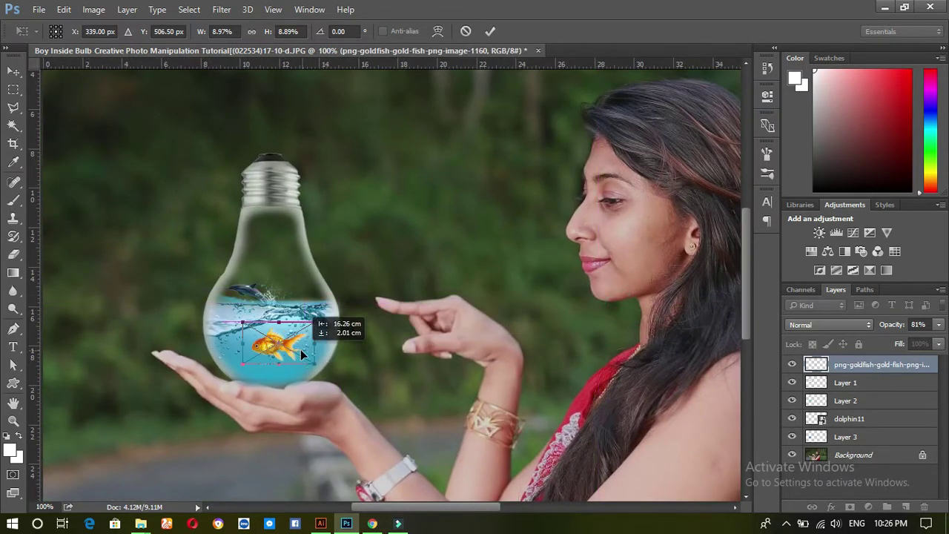
{"action": "left_click_drag", "start_coordinate": [313, 363], "coordinate": [296, 350]}
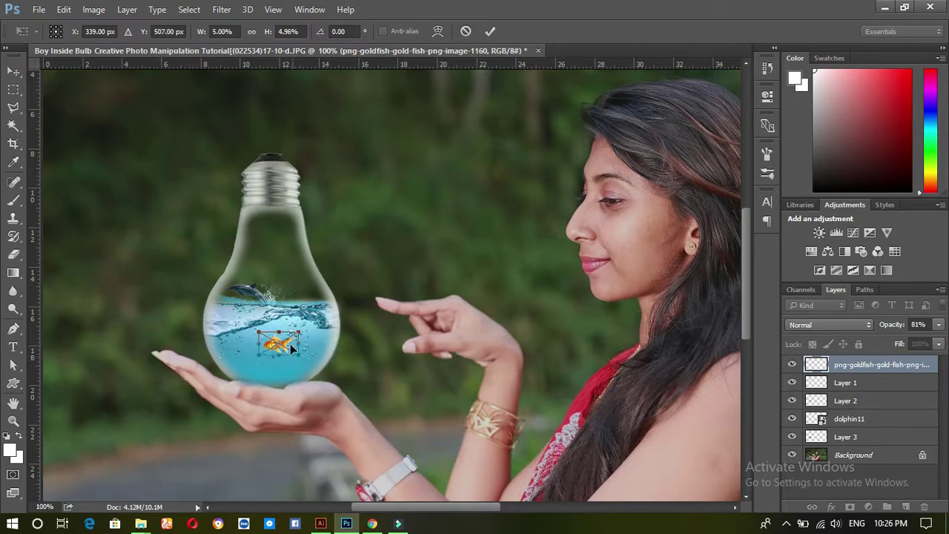
- Flip the goldfish horizontally and shrink it to about 3.8%
{"action": "right_click", "coordinate": [289, 343]}
{"action": "left_click", "coordinate": [311, 334]}
{"action": "right_click", "coordinate": [289, 346]}
{"action": "left_click", "coordinate": [307, 335]}
{"action": "right_click", "coordinate": [296, 349]}
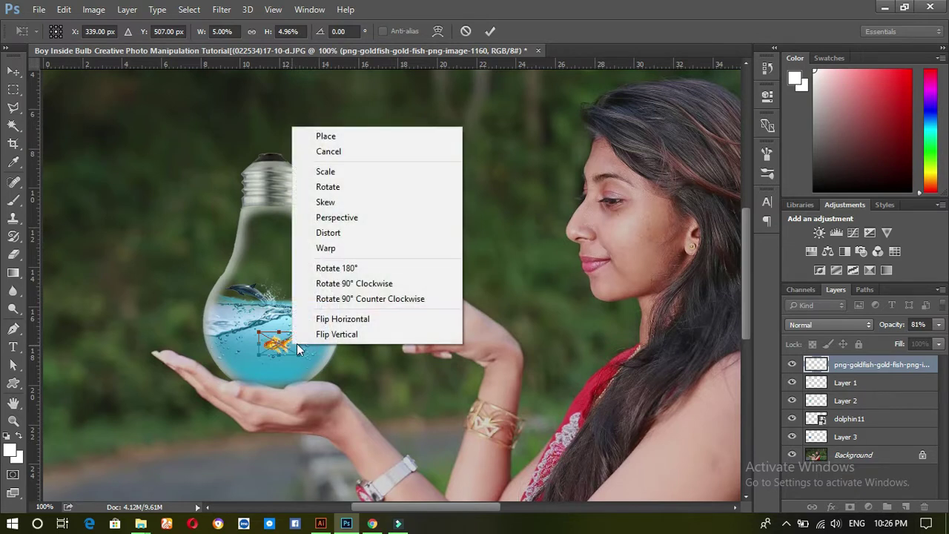
{"action": "left_click", "coordinate": [326, 319]}
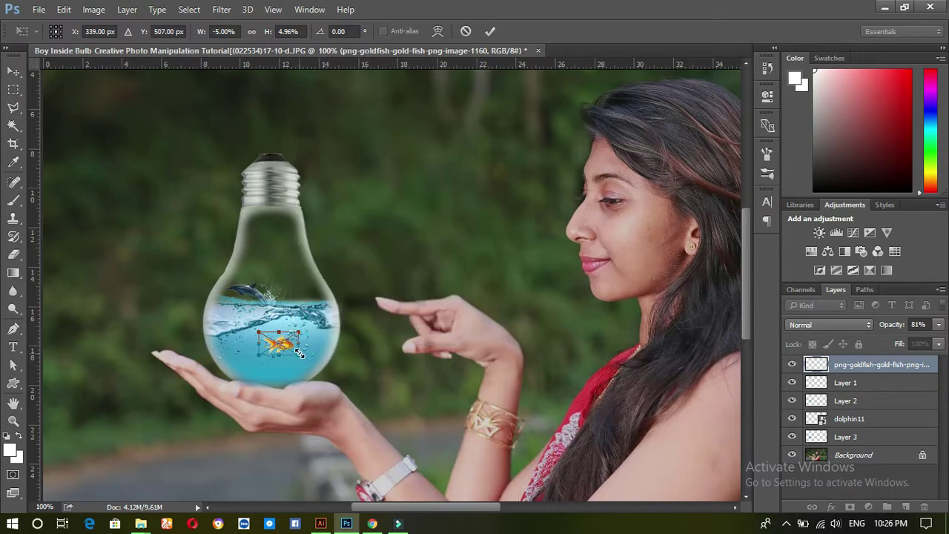
{"action": "left_click_drag", "start_coordinate": [299, 355], "coordinate": [295, 352]}
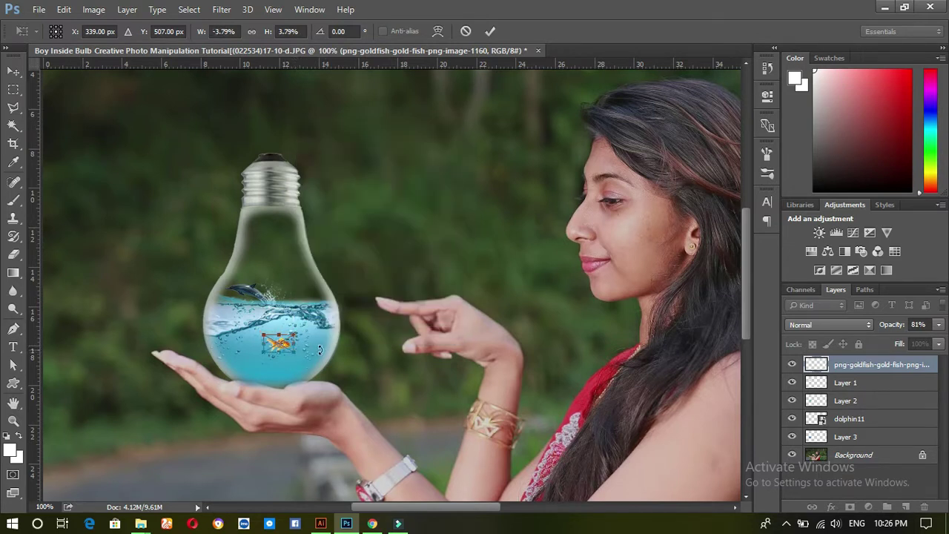
- Commit the goldfish, position it in the bulb's water, and set its opacity to 50%
{"action": "left_click", "coordinate": [326, 350]}
{"action": "left_click", "coordinate": [326, 350]}
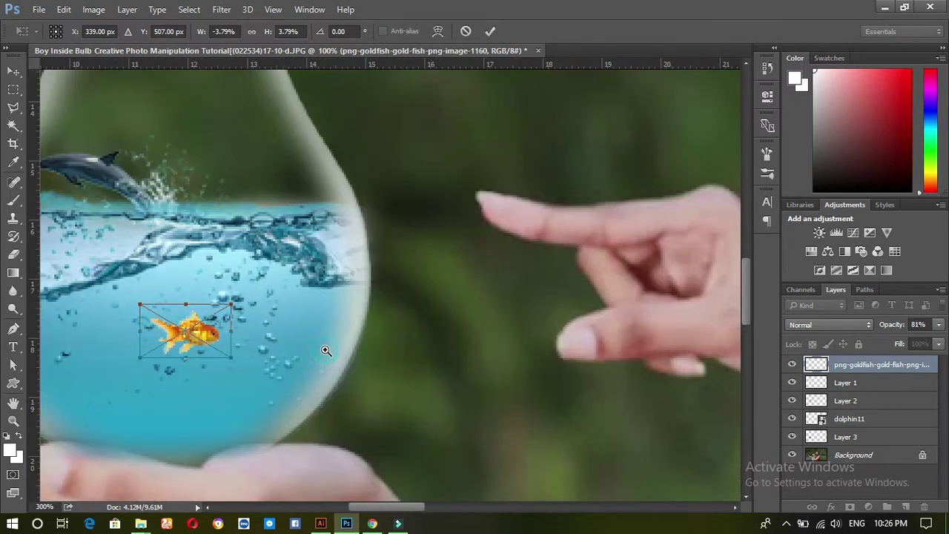
{"action": "left_click", "coordinate": [490, 31]}
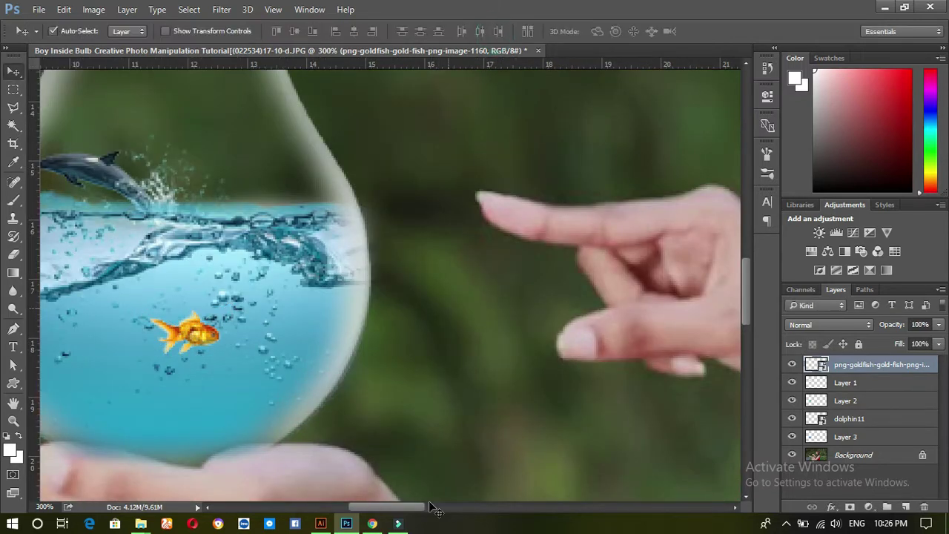
{"action": "left_click_drag", "start_coordinate": [199, 340], "coordinate": [114, 350]}
{"action": "left_click_drag", "start_coordinate": [275, 366], "coordinate": [450, 316]}
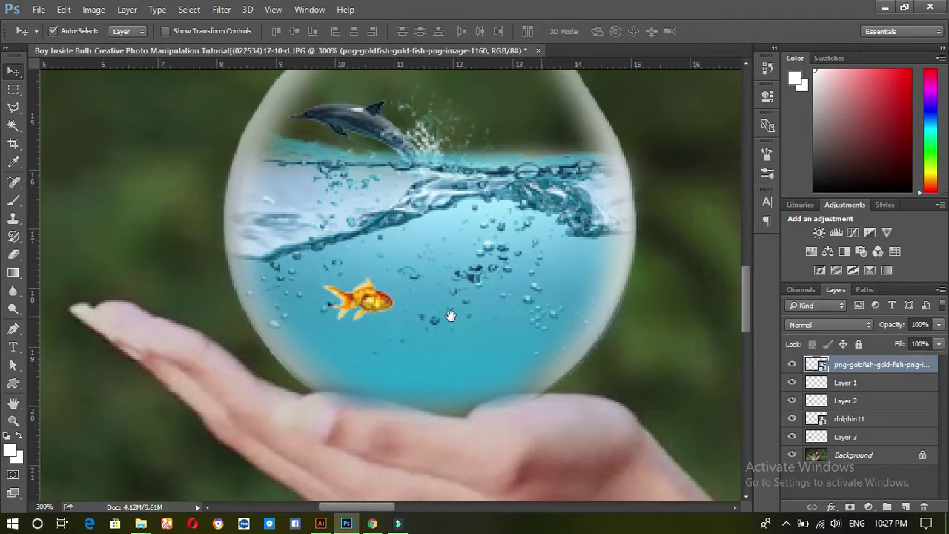
{"action": "left_click_drag", "start_coordinate": [366, 310], "coordinate": [357, 306]}
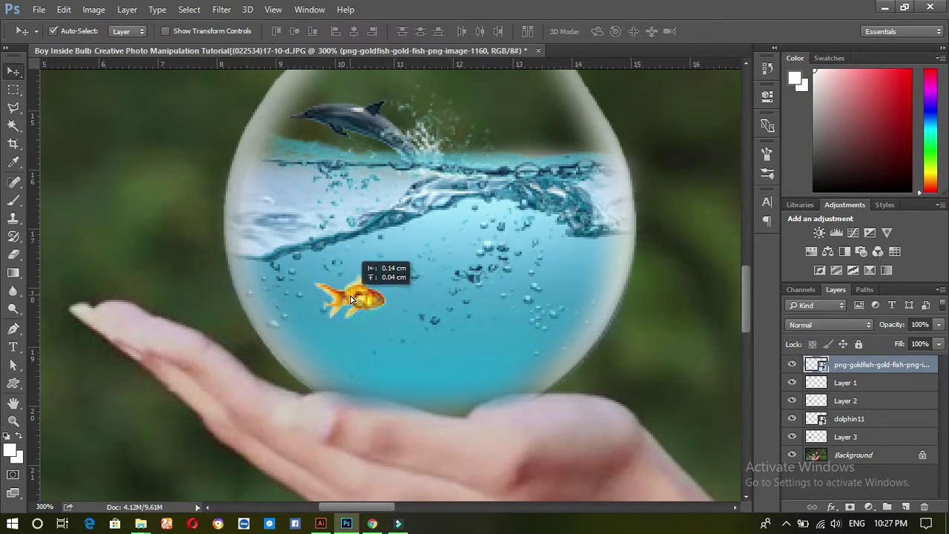
{"action": "left_click", "coordinate": [937, 326]}
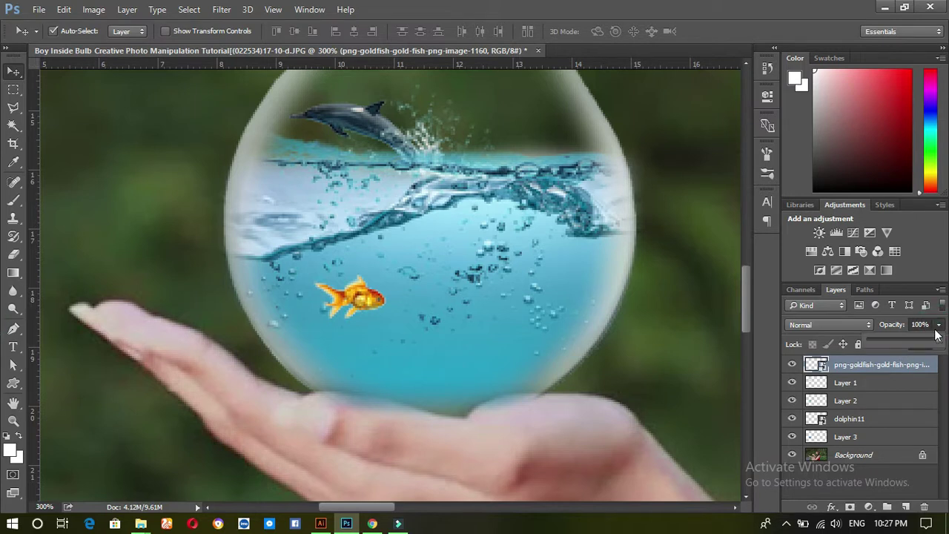
{"action": "left_click", "coordinate": [904, 341]}
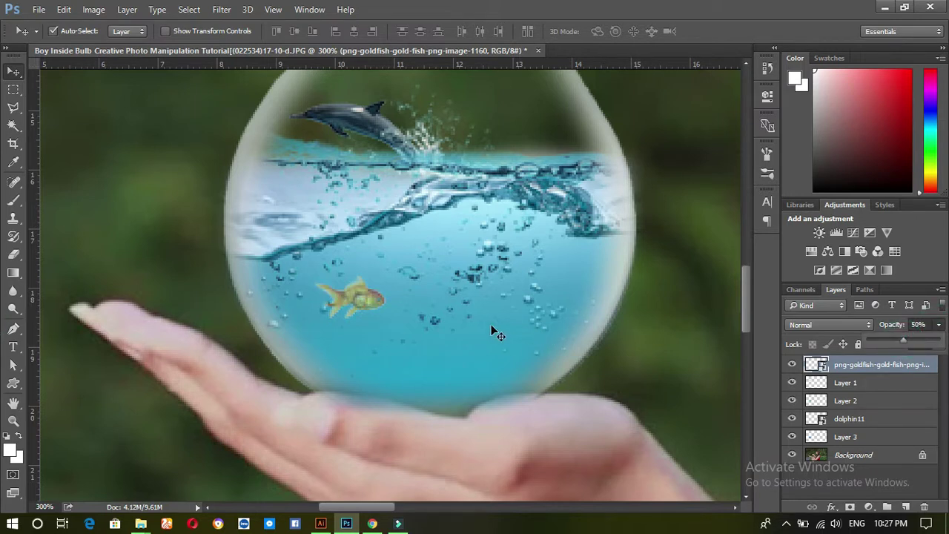
- Duplicate the goldfish to the right, enlarge the copy, and set its opacity to 71%
{"action": "left_click_drag", "start_coordinate": [374, 303], "coordinate": [454, 302]}
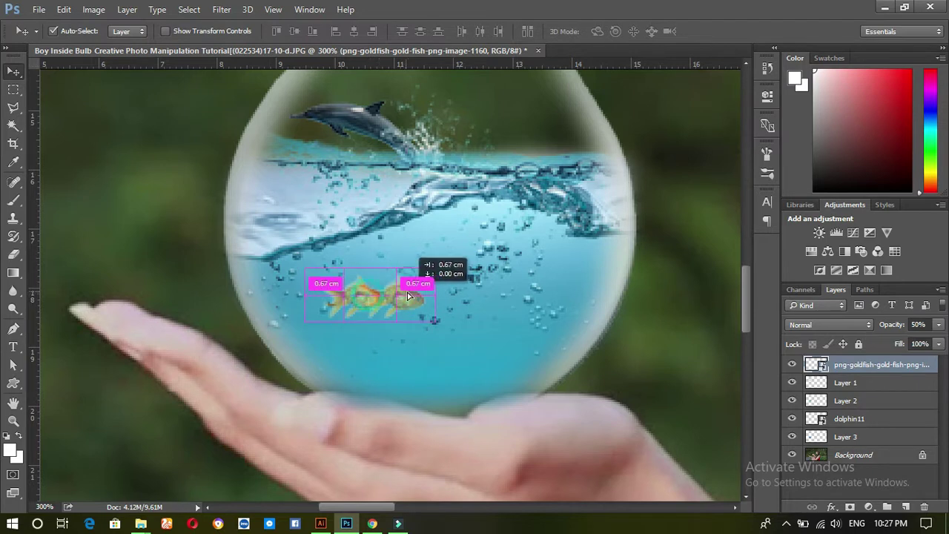
{"action": "key", "text": "ctrl+t"}
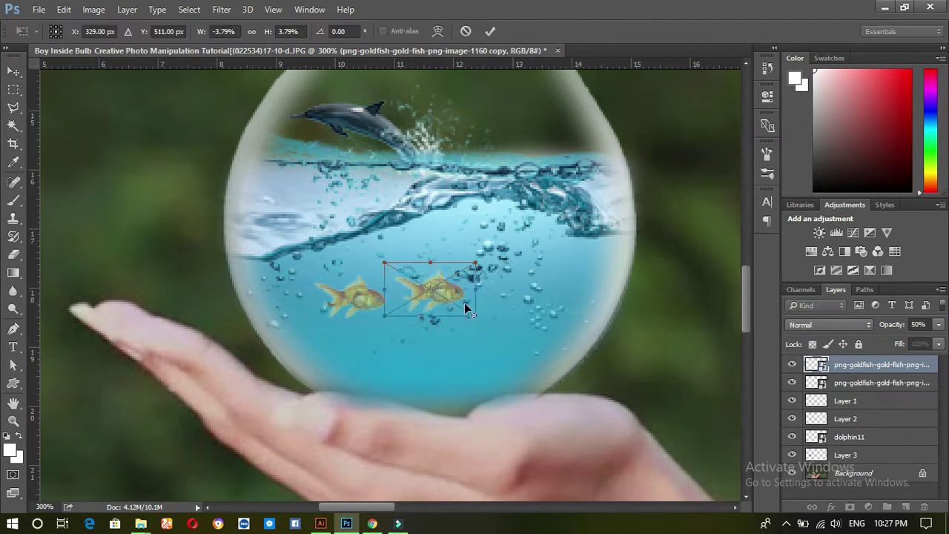
{"action": "left_click_drag", "start_coordinate": [476, 317], "coordinate": [493, 323]}
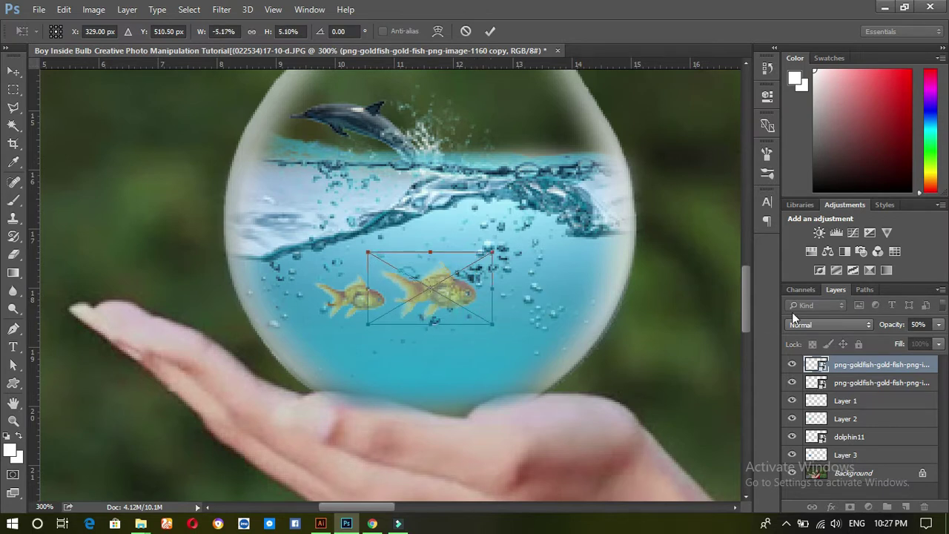
{"action": "left_click", "coordinate": [488, 33]}
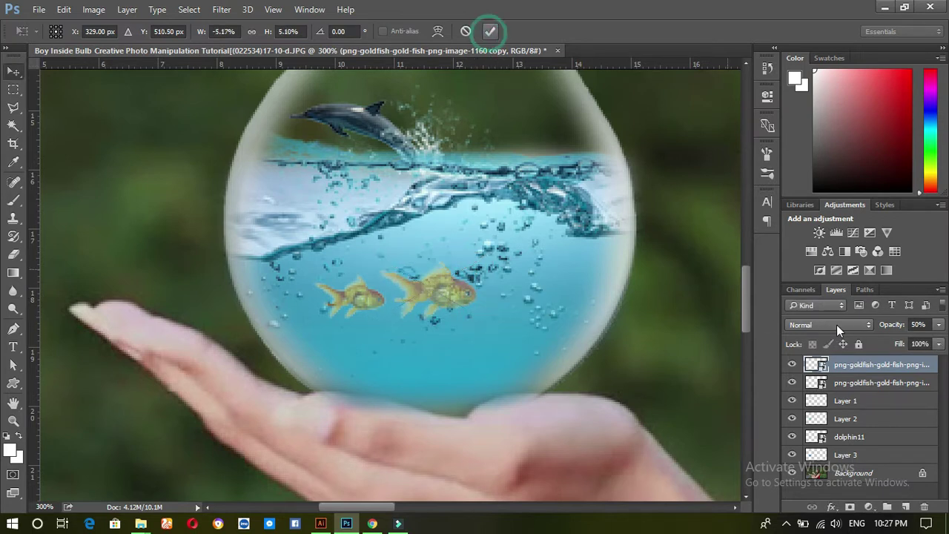
{"action": "left_click", "coordinate": [938, 323]}
{"action": "left_click", "coordinate": [921, 341]}
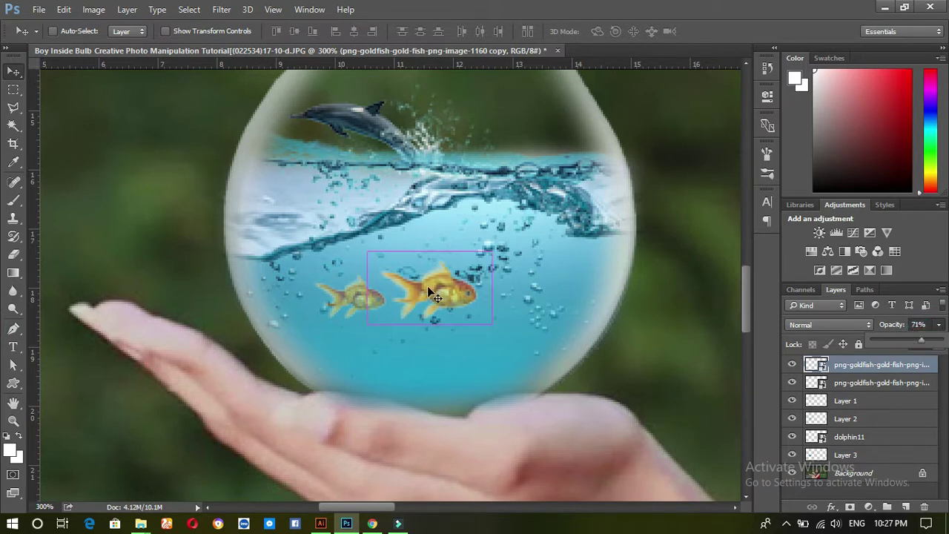
- Move the goldfish copy further right and flip it horizontally
{"action": "left_click_drag", "start_coordinate": [443, 291], "coordinate": [484, 291]}
{"action": "key", "text": "ctrl+t"}
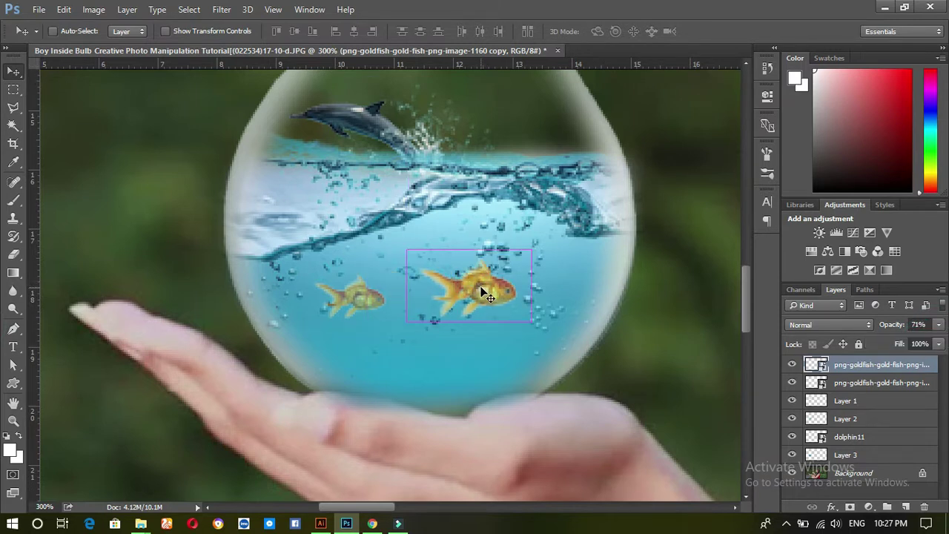
{"action": "right_click", "coordinate": [493, 289]}
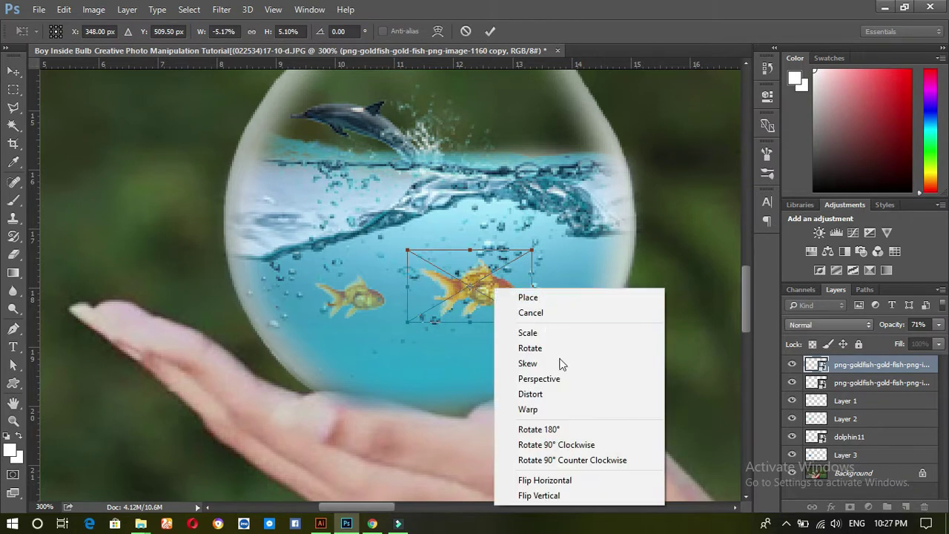
{"action": "left_click", "coordinate": [558, 480]}
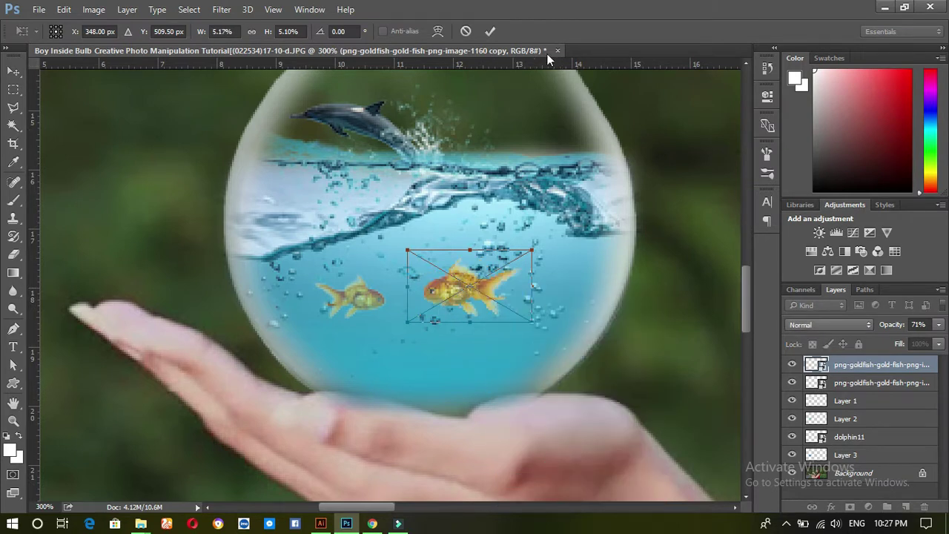
{"action": "left_click", "coordinate": [494, 30]}
- Move the larger goldfish up and right and lower the smaller one slightly
{"action": "left_click_drag", "start_coordinate": [485, 272], "coordinate": [534, 252]}
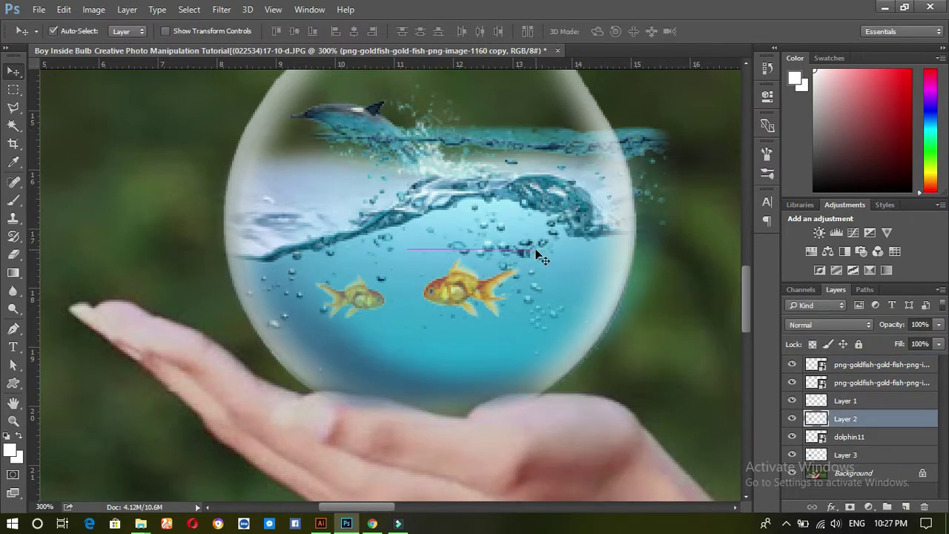
{"action": "key", "text": "ctrl+z"}
{"action": "left_click", "coordinate": [473, 286]}
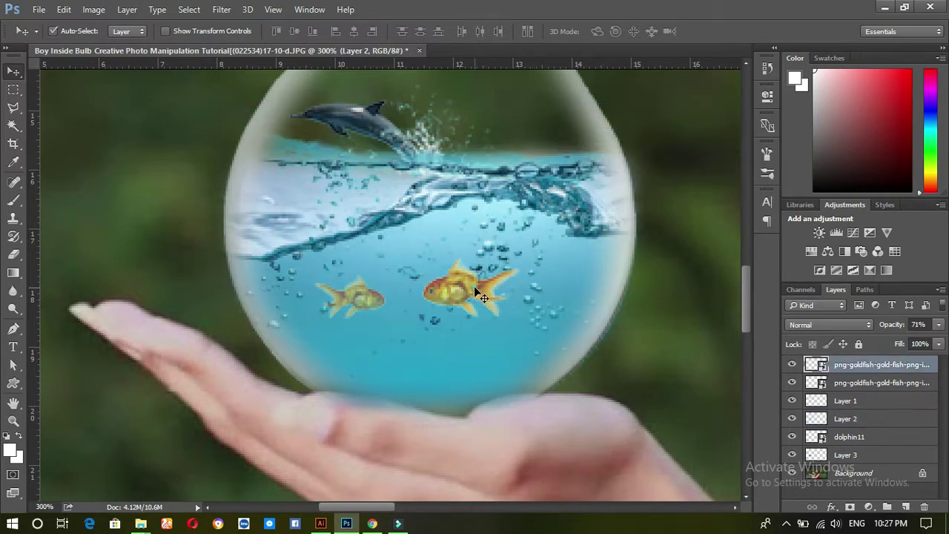
{"action": "left_click_drag", "start_coordinate": [468, 292], "coordinate": [534, 272]}
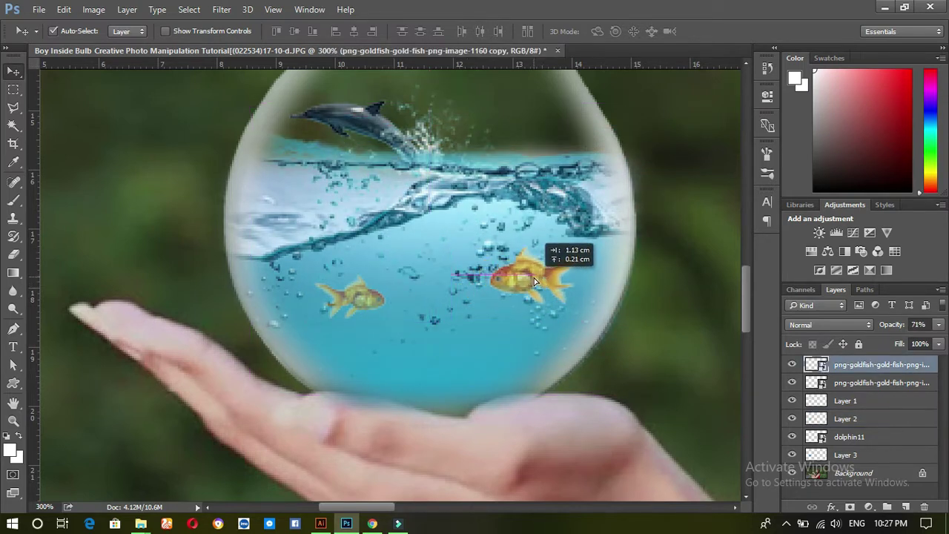
{"action": "left_click", "coordinate": [364, 290]}
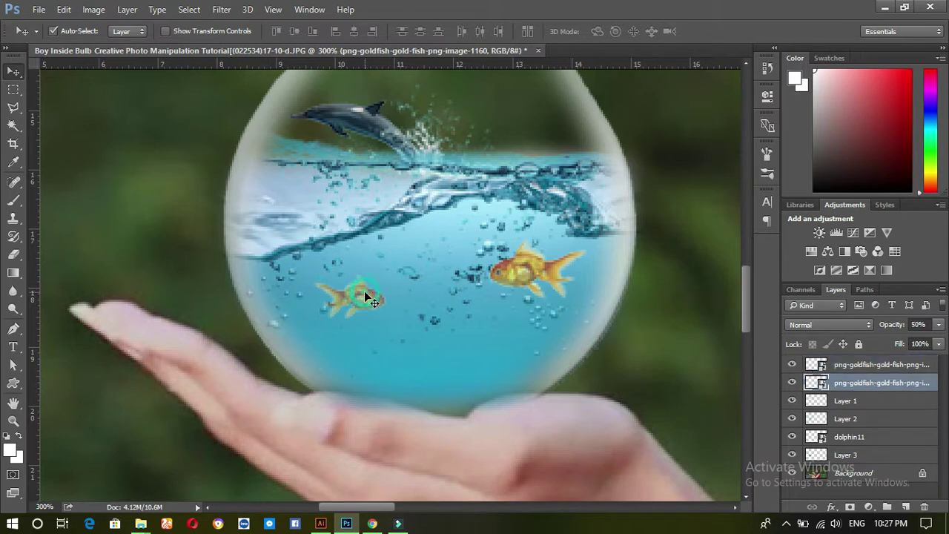
{"action": "left_click_drag", "start_coordinate": [362, 302], "coordinate": [361, 322]}
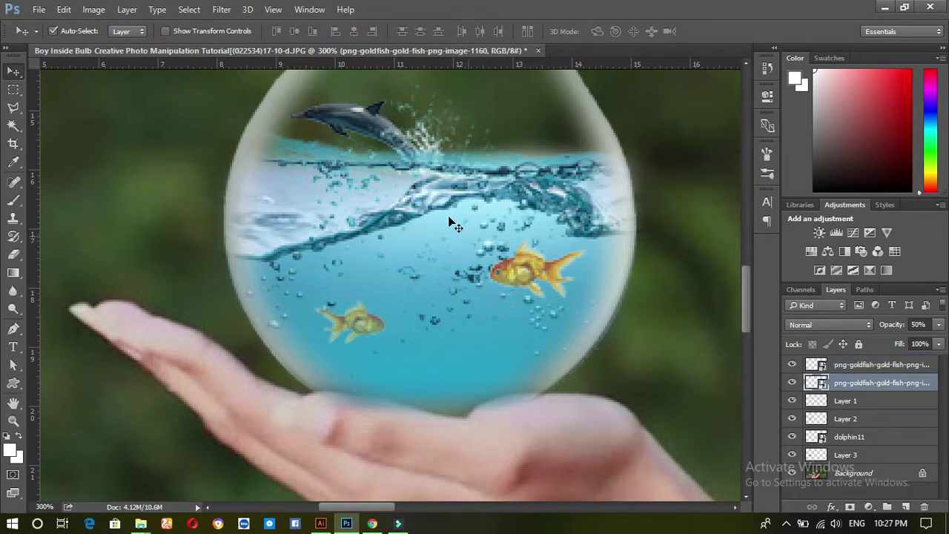
- Shift the dolphin slightly left and shrink it further
{"action": "left_click", "coordinate": [387, 139]}
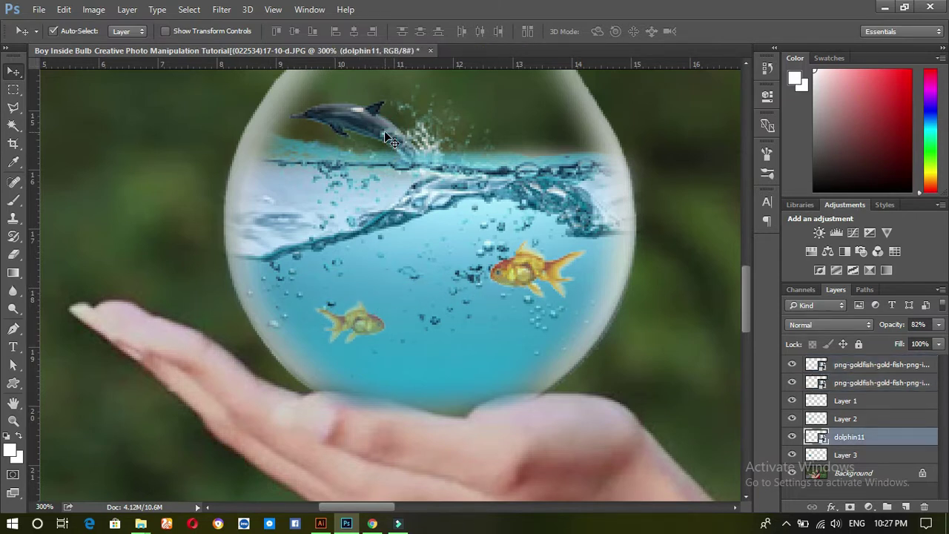
{"action": "left_click_drag", "start_coordinate": [384, 132], "coordinate": [356, 134]}
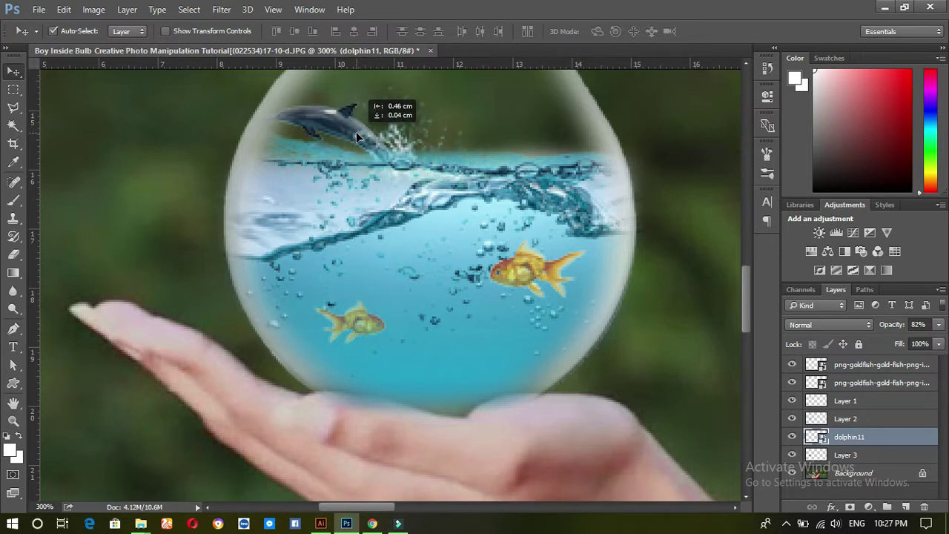
{"action": "key", "text": "ctrl+t"}
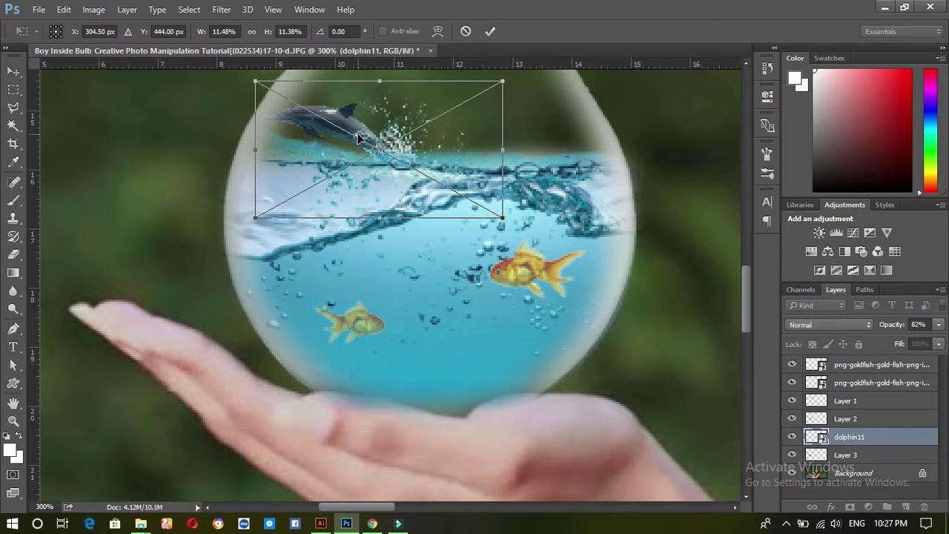
{"action": "left_click_drag", "start_coordinate": [499, 215], "coordinate": [457, 196]}
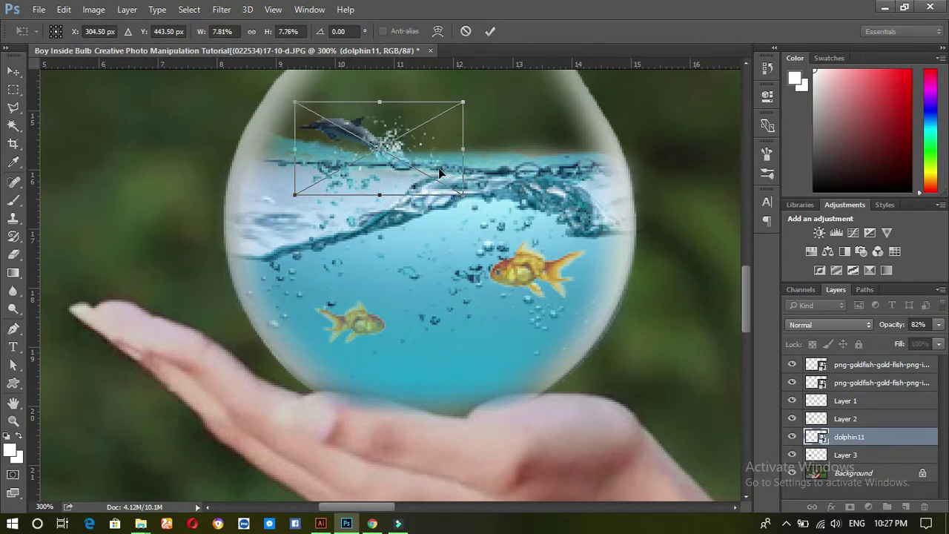
{"action": "left_click_drag", "start_coordinate": [461, 194], "coordinate": [392, 164]}
{"action": "left_click", "coordinate": [490, 31]}
- Shrink the larger goldfish by about half and the lower goldfish a little, to roughly 2.4–2.5%
{"action": "left_click", "coordinate": [543, 275]}
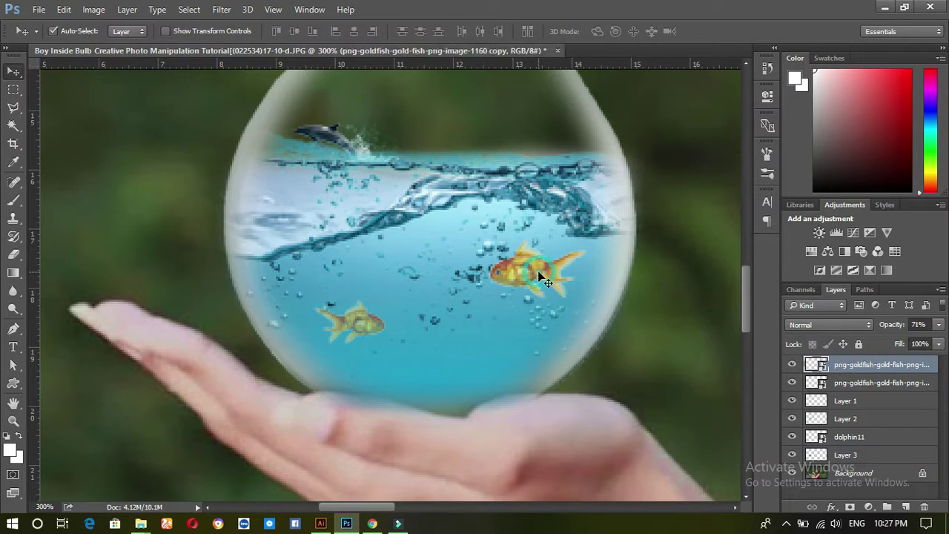
{"action": "key", "text": "ctrl+t"}
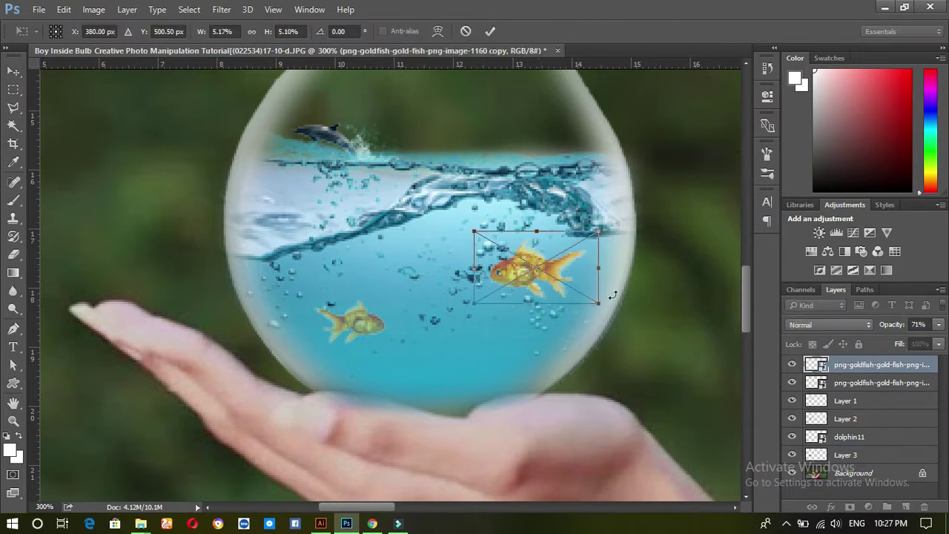
{"action": "left_click_drag", "start_coordinate": [597, 302], "coordinate": [566, 284]}
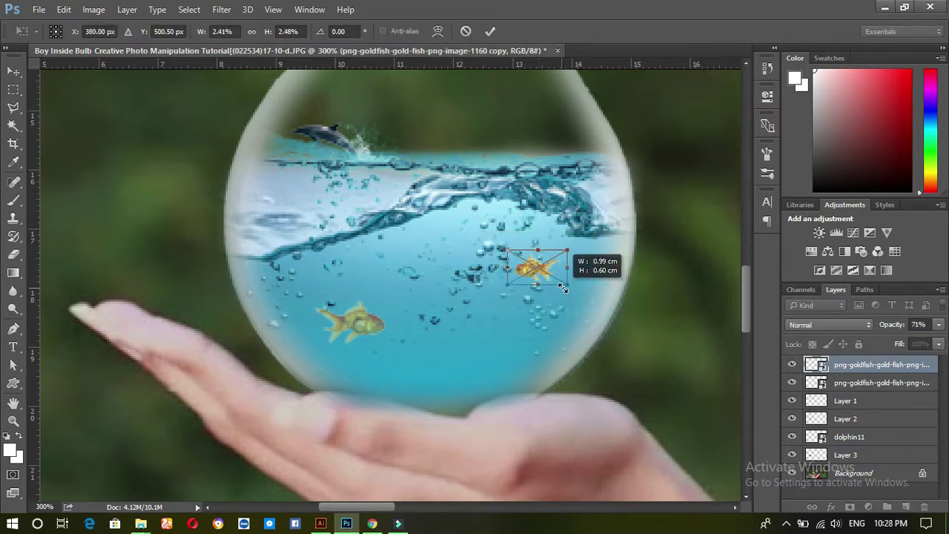
{"action": "left_click", "coordinate": [490, 31]}
{"action": "left_click", "coordinate": [351, 319], "text": "ctrl"}
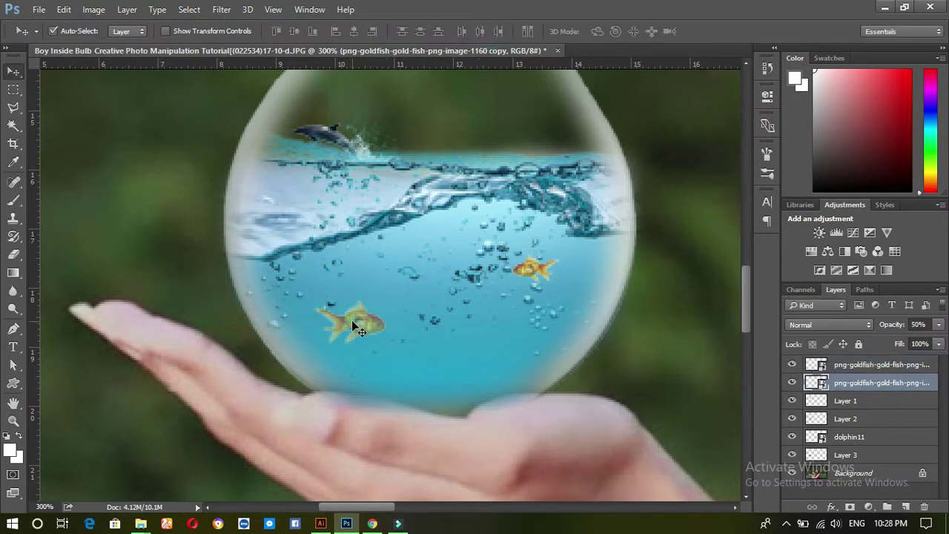
{"action": "key", "text": "ctrl+t"}
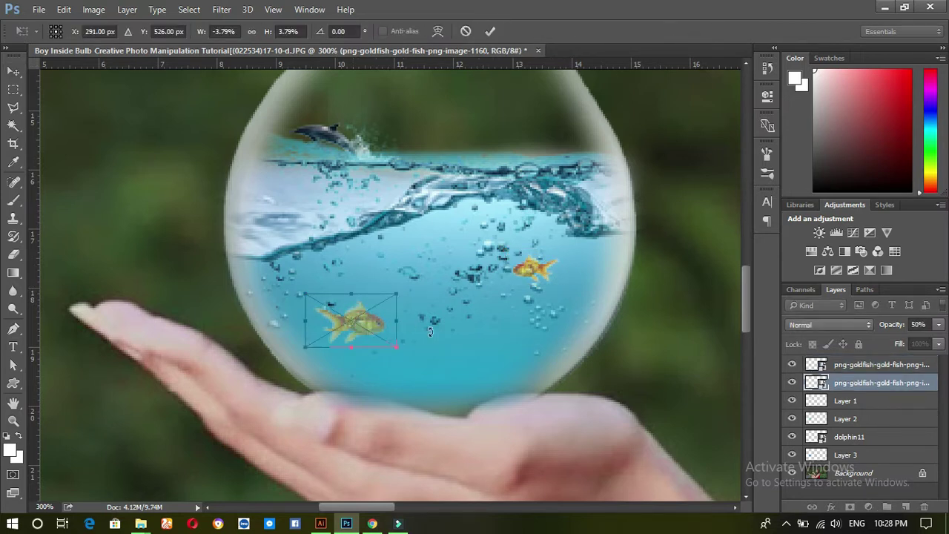
{"action": "left_click_drag", "start_coordinate": [396, 346], "coordinate": [381, 339]}
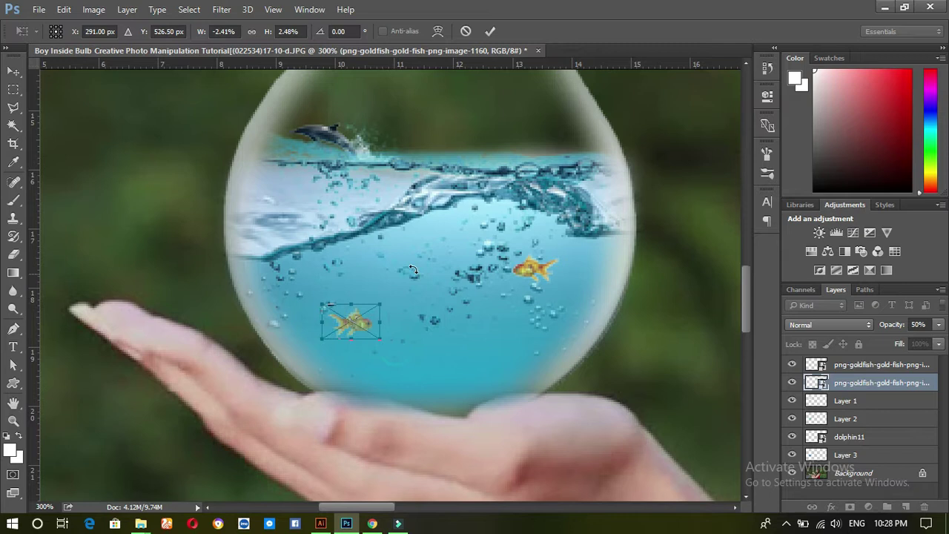
{"action": "left_click", "coordinate": [489, 32]}
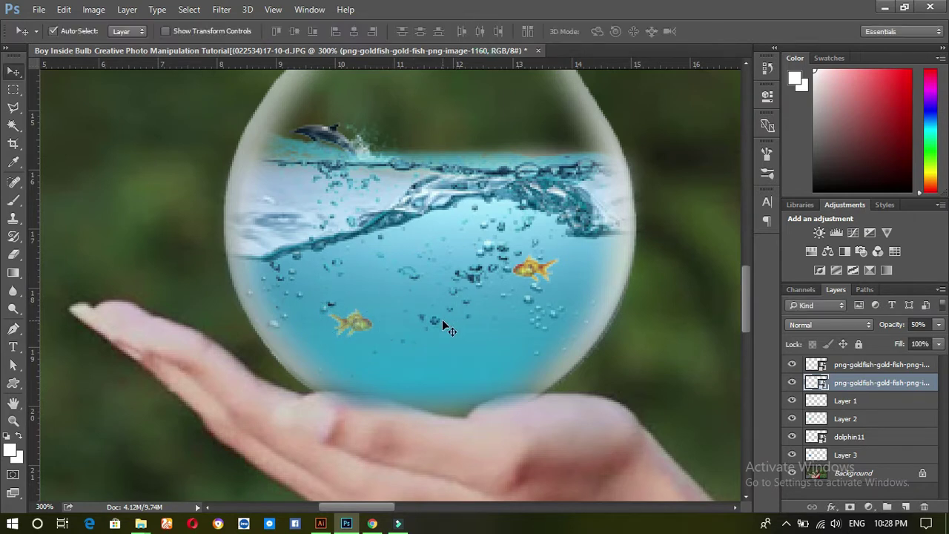
{"action": "left_click_drag", "start_coordinate": [412, 373], "coordinate": [415, 370]}
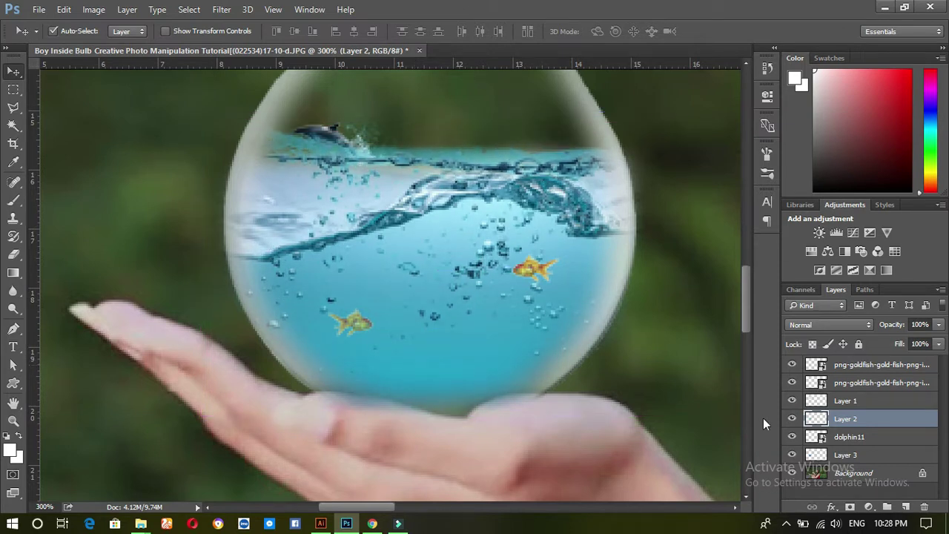
- With Layer 2 hidden, erase Layer 3's upper-right and upper-left water edges, then show Layer 2 again
{"action": "left_click", "coordinate": [791, 419]}
{"action": "left_click_drag", "start_coordinate": [478, 343], "coordinate": [461, 314]}
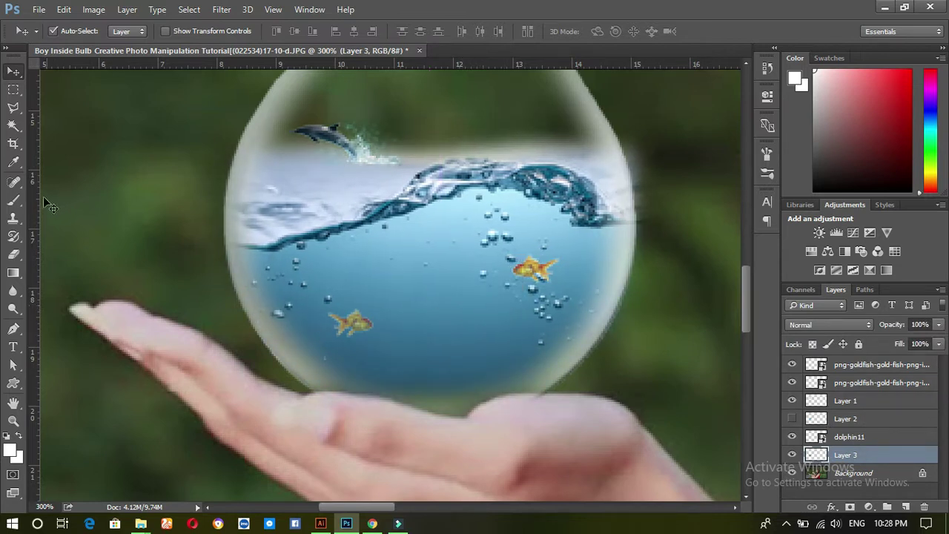
{"action": "left_click", "coordinate": [13, 253]}
{"action": "left_click_drag", "start_coordinate": [659, 165], "coordinate": [673, 182]}
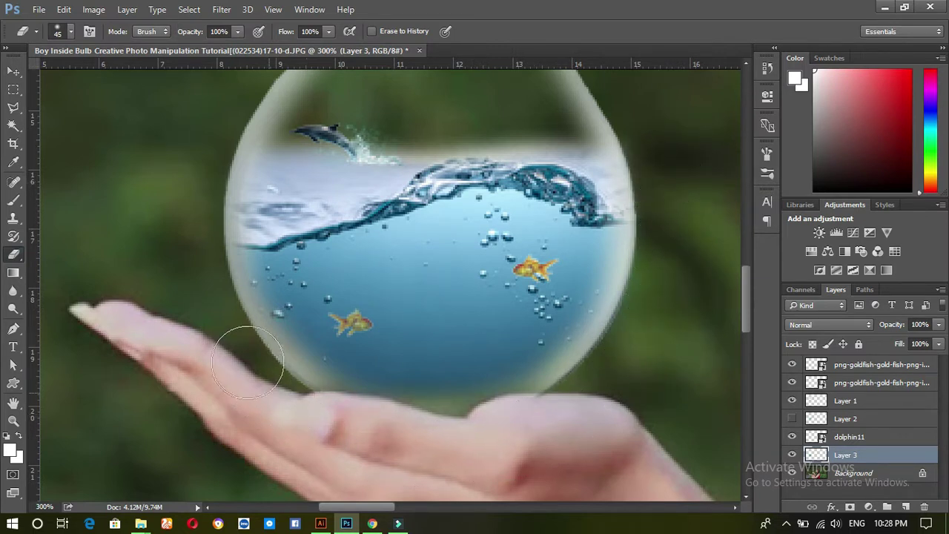
{"action": "mouse_move", "coordinate": [215, 262]}
{"action": "left_mouse_down"}
{"action": "mouse_move", "coordinate": [212, 198]}
{"action": "mouse_move", "coordinate": [249, 165]}
{"action": "left_mouse_up"}
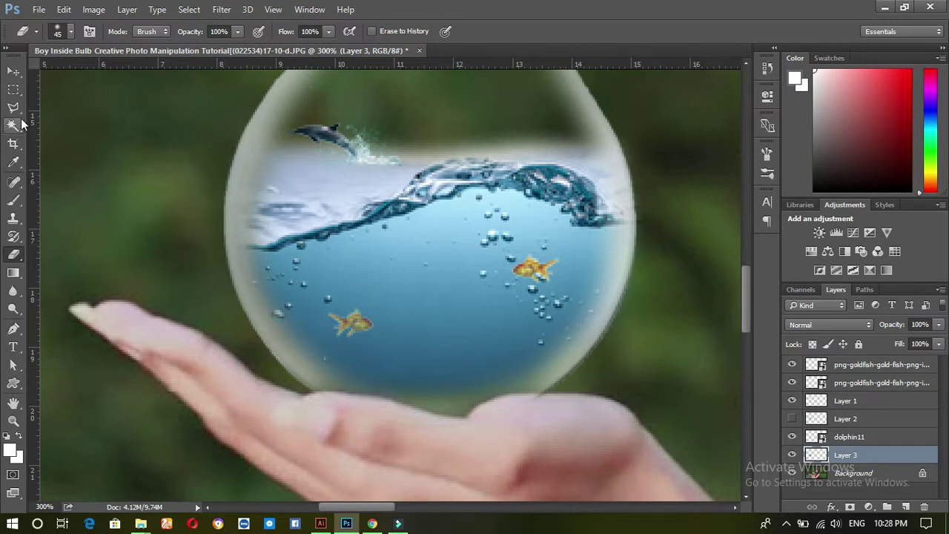
{"action": "left_click", "coordinate": [16, 71]}
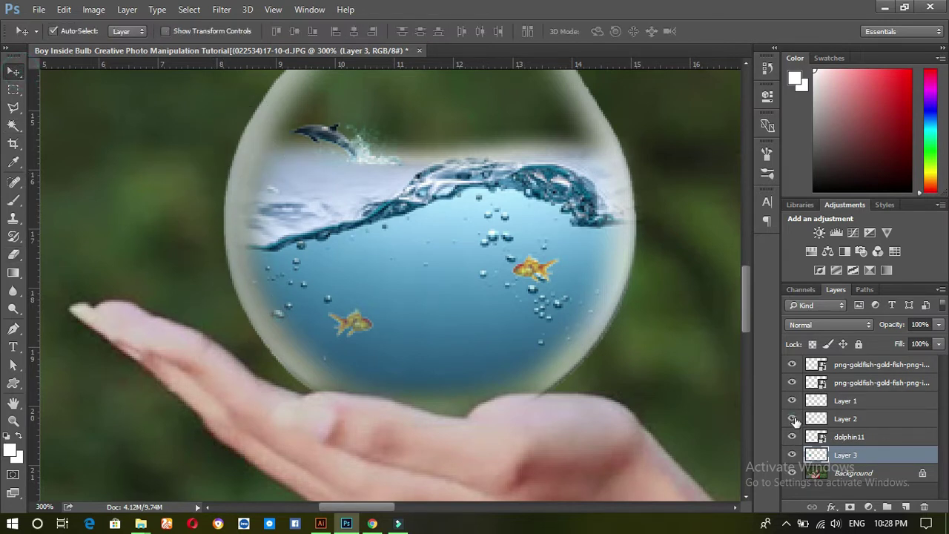
{"action": "left_click", "coordinate": [791, 418]}
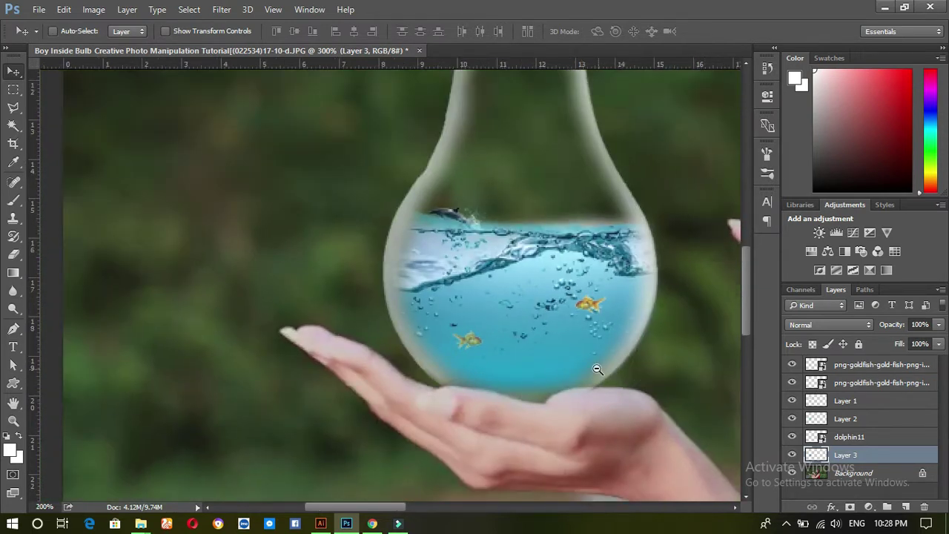
- Drag the cruise ship PNG from the Pictures folder into Photoshop
{"action": "left_click", "coordinate": [587, 361], "text": "alt"}
{"action": "left_click", "coordinate": [586, 360], "text": "alt"}
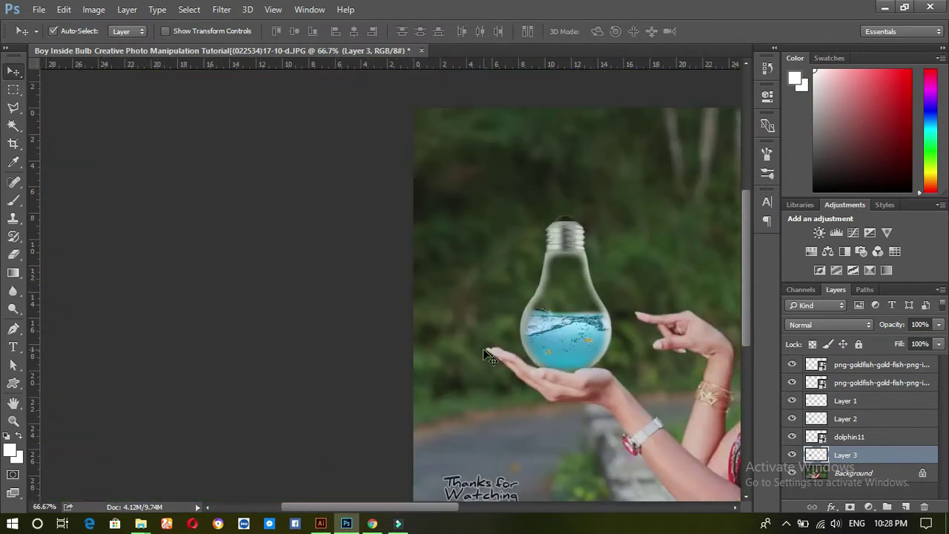
{"action": "left_click", "coordinate": [140, 523]}
{"action": "left_click", "coordinate": [760, 445]}
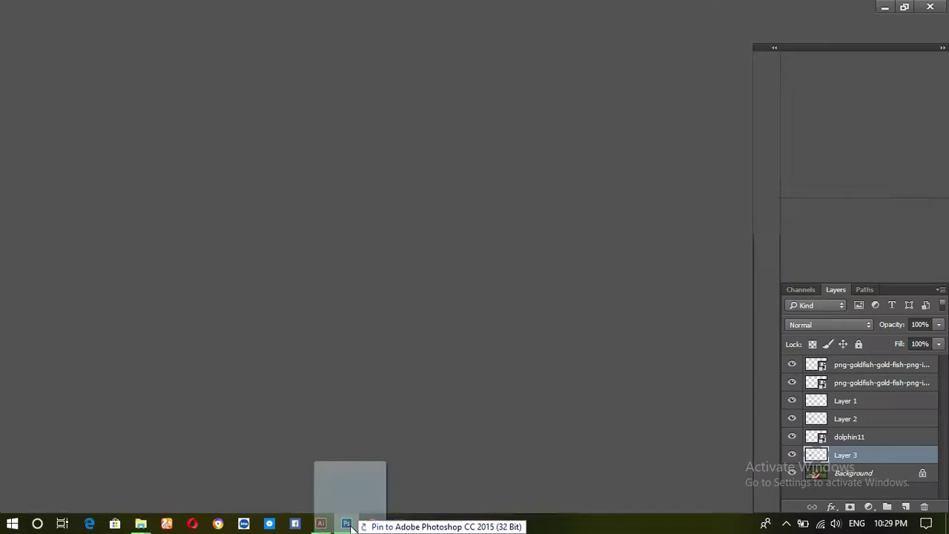
{"action": "mouse_move", "coordinate": [442, 483]}
{"action": "left_mouse_down"}
{"action": "mouse_move", "coordinate": [449, 361]}
{"action": "mouse_move", "coordinate": [480, 311]}
{"action": "left_mouse_up"}
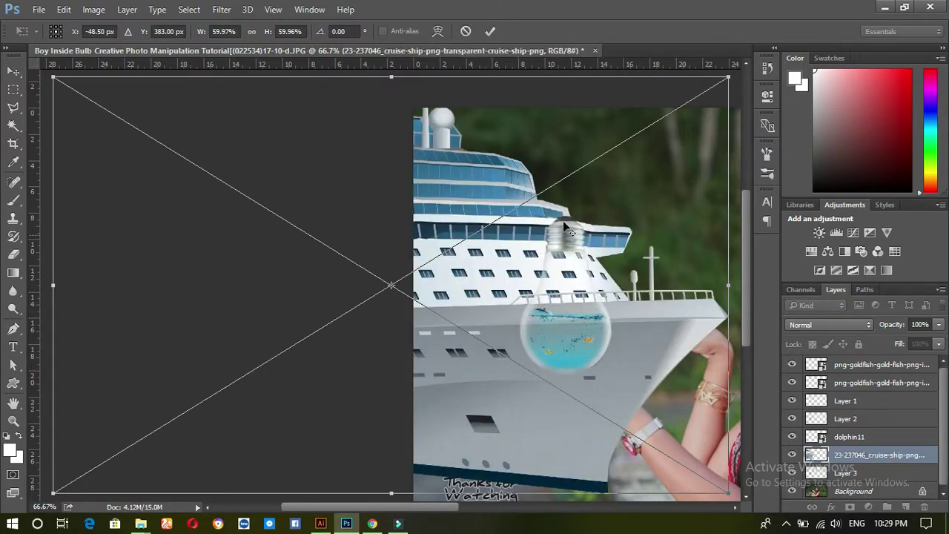
- Shrink the cruise ship to about 3.3% and set it on the bulb's waterline, tilted slightly
{"action": "mouse_move", "coordinate": [728, 77]}
{"action": "left_mouse_down"}
{"action": "mouse_move", "coordinate": [435, 284]}
{"action": "mouse_move", "coordinate": [606, 287]}
{"action": "mouse_move", "coordinate": [585, 278]}
{"action": "left_mouse_up"}
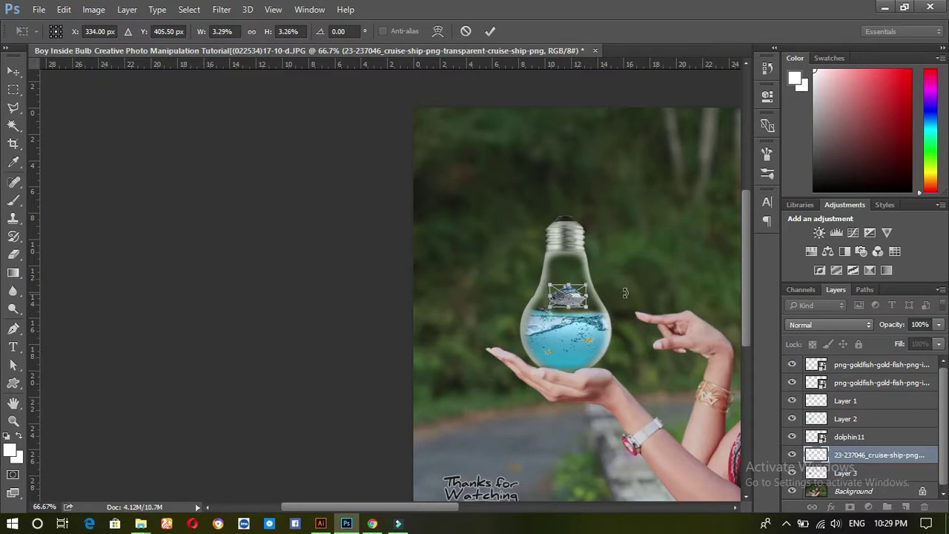
{"action": "scroll", "coordinate": [651, 275], "scroll_direction": "up", "scroll_amount": 2}
{"action": "scroll", "coordinate": [650, 275], "scroll_direction": "up", "scroll_amount": 1}
{"action": "scroll", "coordinate": [651, 275], "scroll_direction": "up", "scroll_amount": 1}
{"action": "left_click_drag", "start_coordinate": [477, 360], "coordinate": [524, 248]}
{"action": "mouse_move", "coordinate": [376, 253]}
{"action": "left_mouse_down"}
{"action": "mouse_move", "coordinate": [420, 306]}
{"action": "mouse_move", "coordinate": [418, 297]}
{"action": "left_mouse_up"}
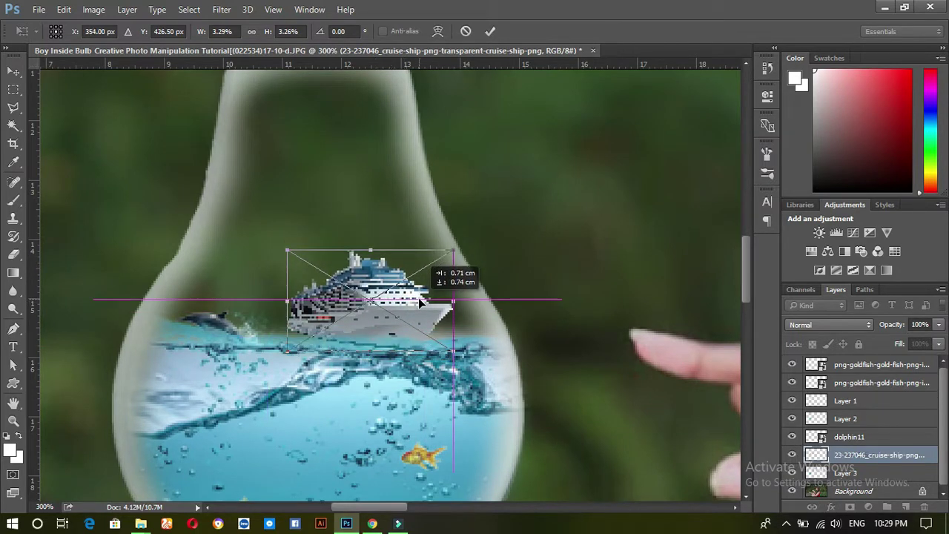
{"action": "left_click_drag", "start_coordinate": [458, 363], "coordinate": [468, 353]}
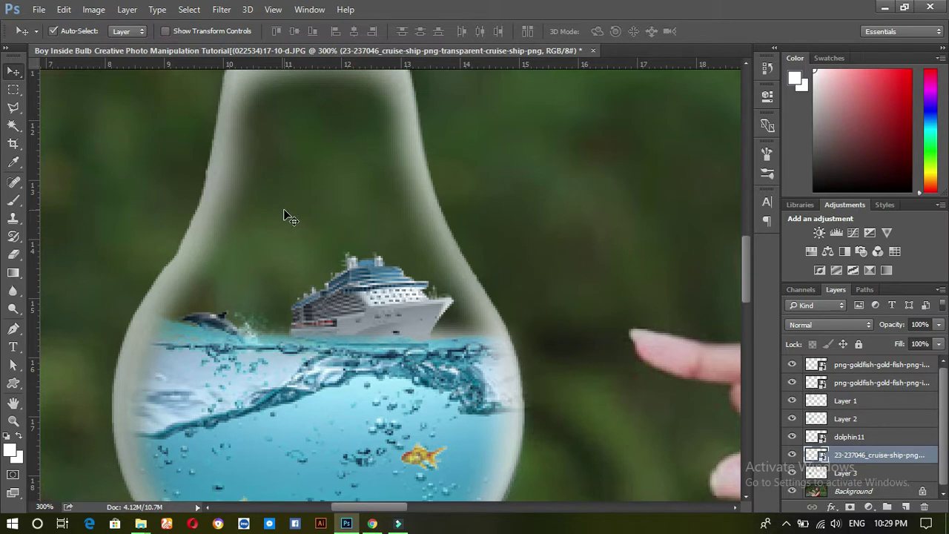
{"action": "left_click", "coordinate": [339, 220], "text": "ctrl+alt"}
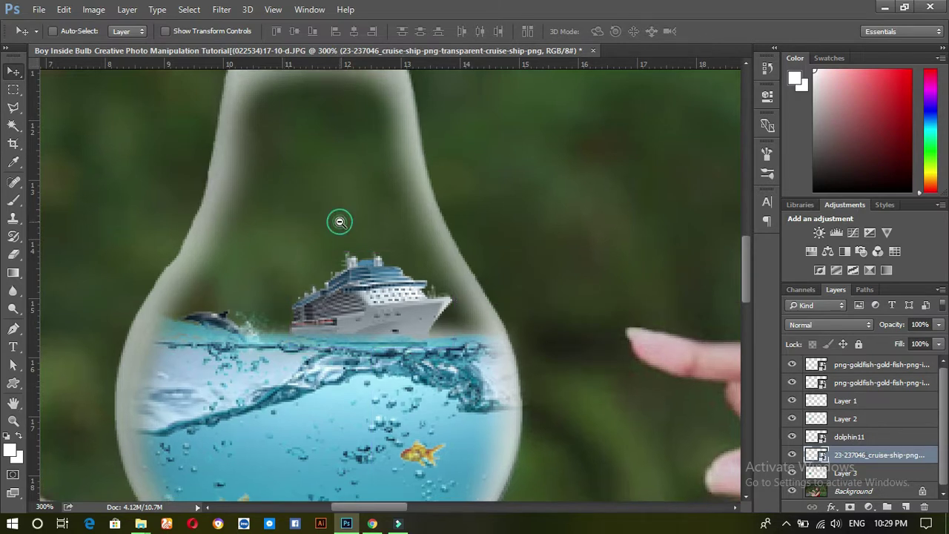
{"action": "left_click", "coordinate": [340, 221], "text": "ctrl+alt"}
{"action": "left_click", "coordinate": [340, 220], "text": "ctrl+alt"}
{"action": "left_click", "coordinate": [339, 221], "text": "ctrl+alt"}
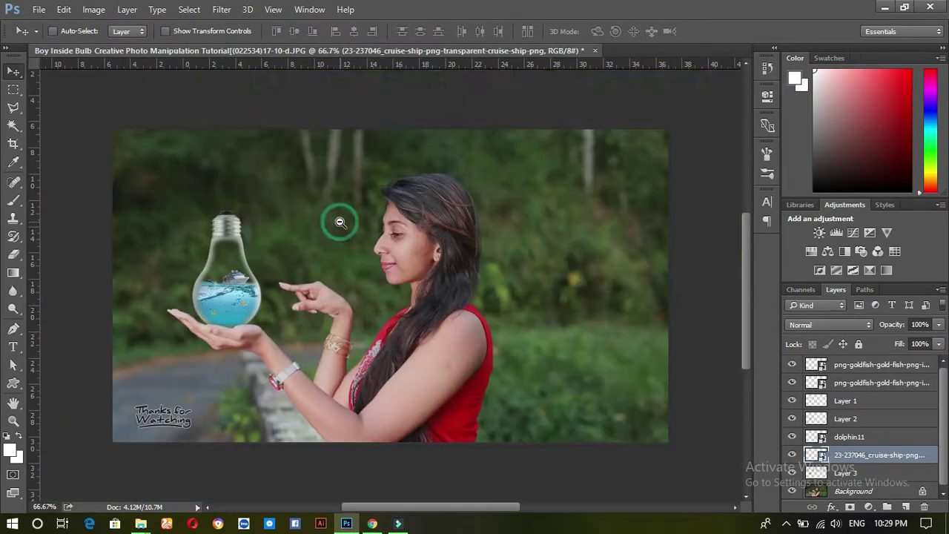
{"action": "left_click", "coordinate": [339, 221], "text": "ctrl+alt"}
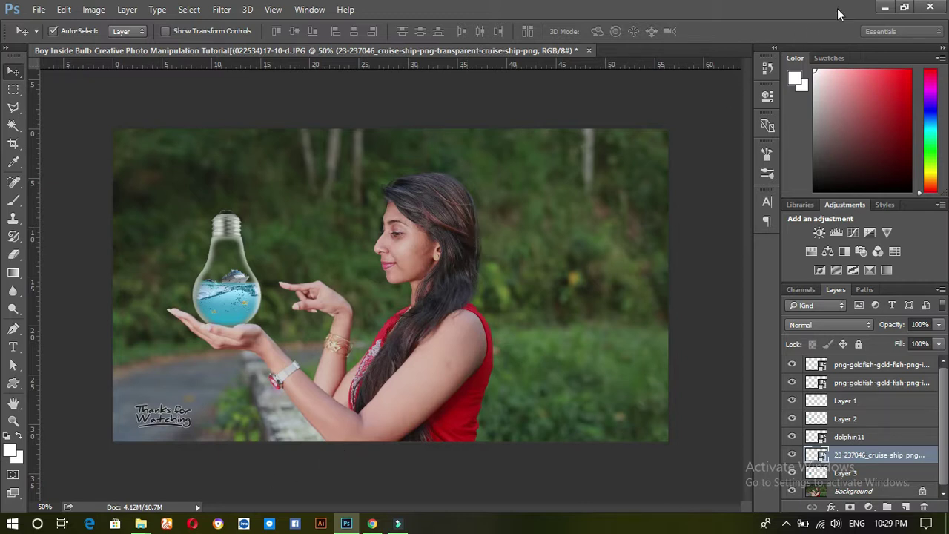
- Drag the orange light-flare JPG from the light folder on New Volume (F:) into the Photoshop canvas
{"action": "left_click", "coordinate": [885, 7]}
{"action": "left_click", "coordinate": [866, 8]}
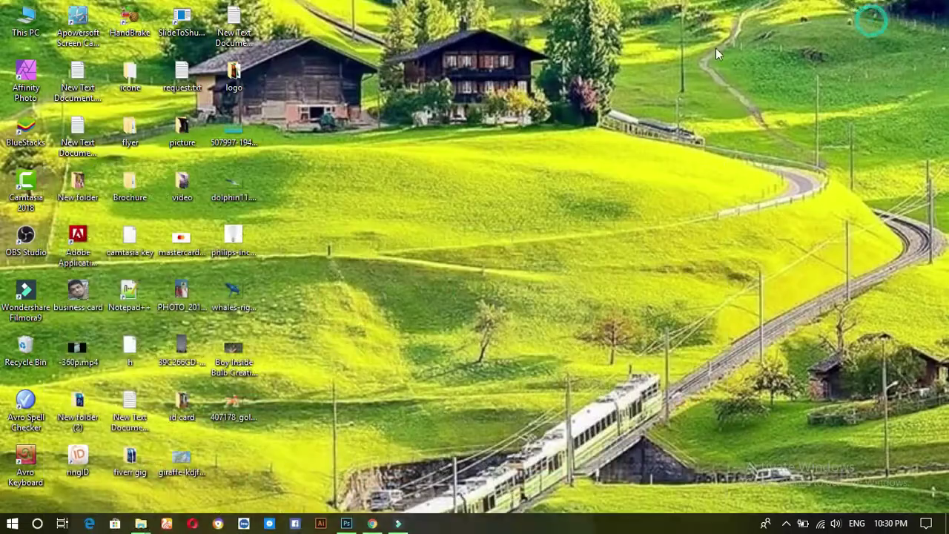
{"action": "double_click", "coordinate": [26, 22]}
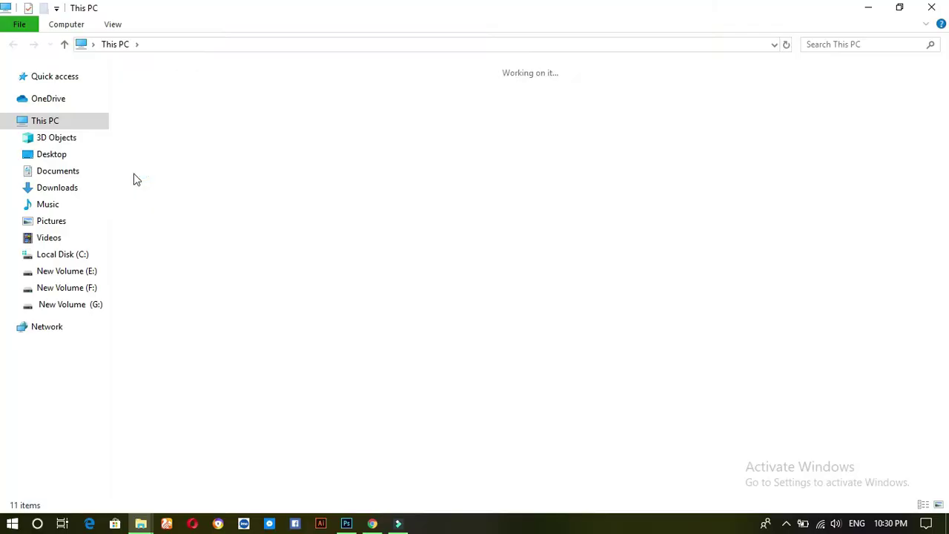
{"action": "double_click", "coordinate": [571, 195]}
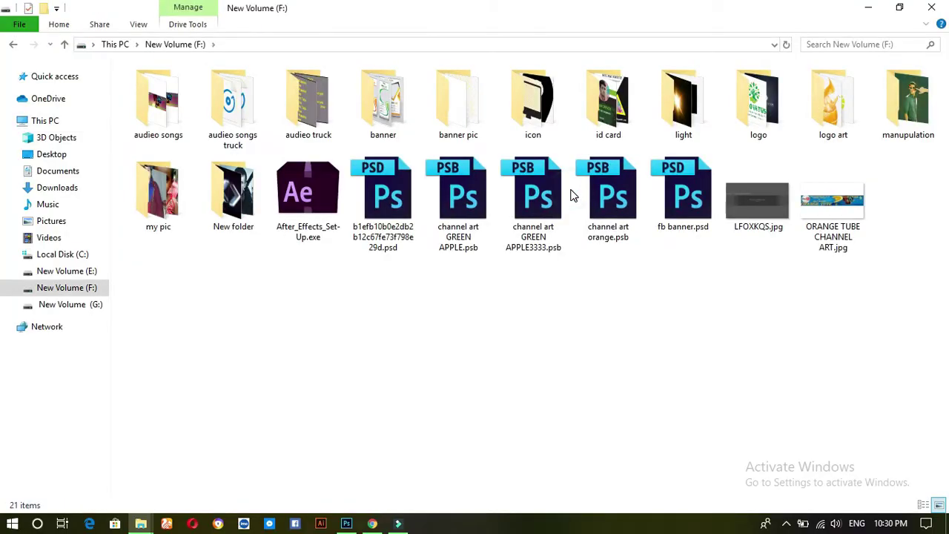
{"action": "double_click", "coordinate": [683, 100]}
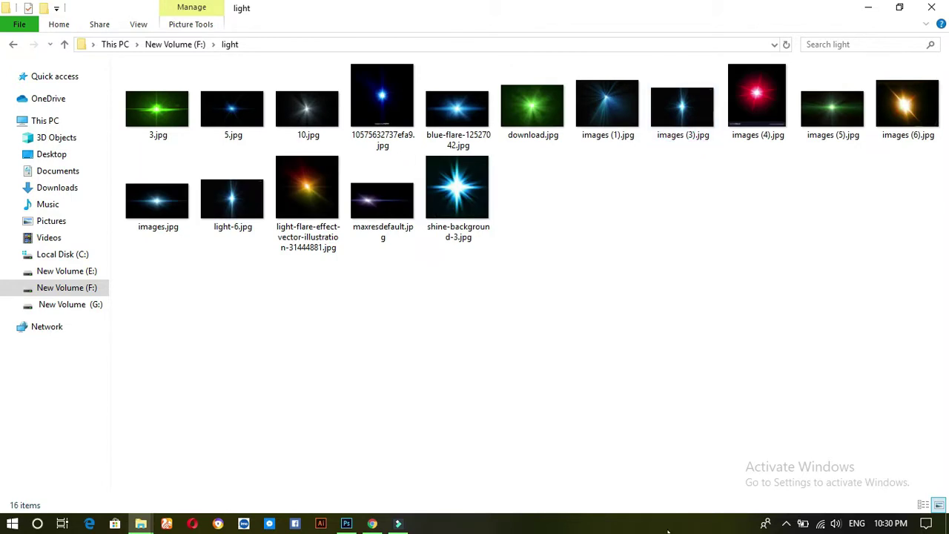
{"action": "mouse_move", "coordinate": [329, 168]}
{"action": "left_mouse_down"}
{"action": "mouse_move", "coordinate": [348, 531]}
{"action": "mouse_move", "coordinate": [241, 297]}
{"action": "left_mouse_up"}
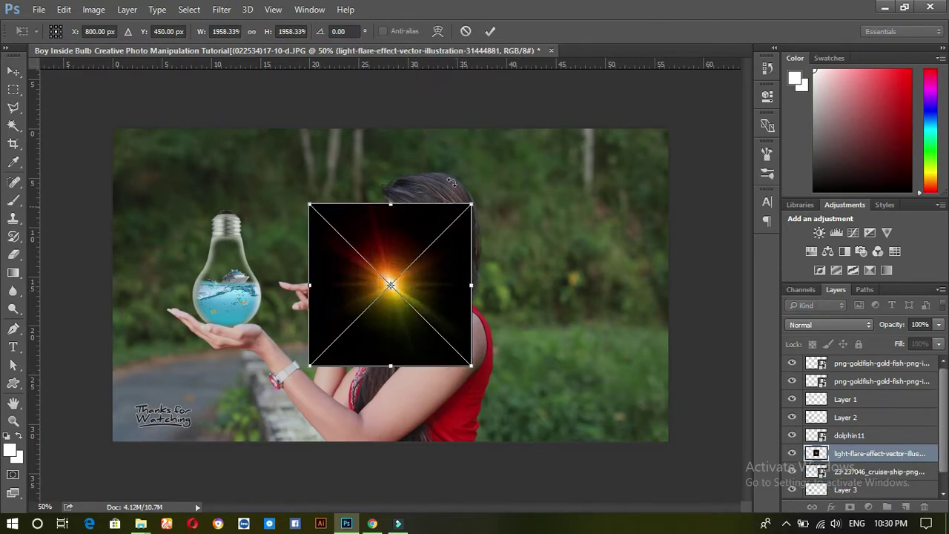
- Commit the placed flare, set it to Screen blend mode, and move it onto the bulb
{"action": "left_click", "coordinate": [489, 31]}
{"action": "left_click", "coordinate": [829, 326]}
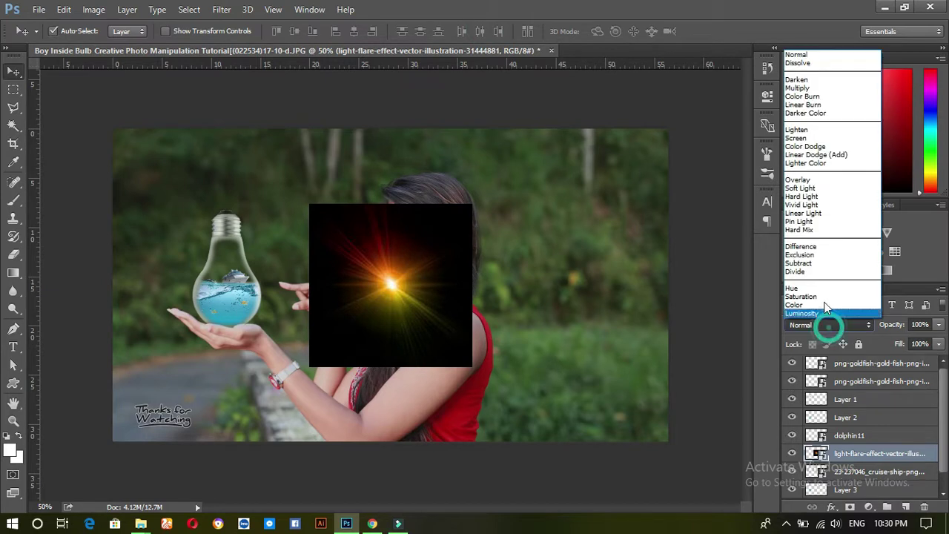
{"action": "left_click", "coordinate": [797, 137]}
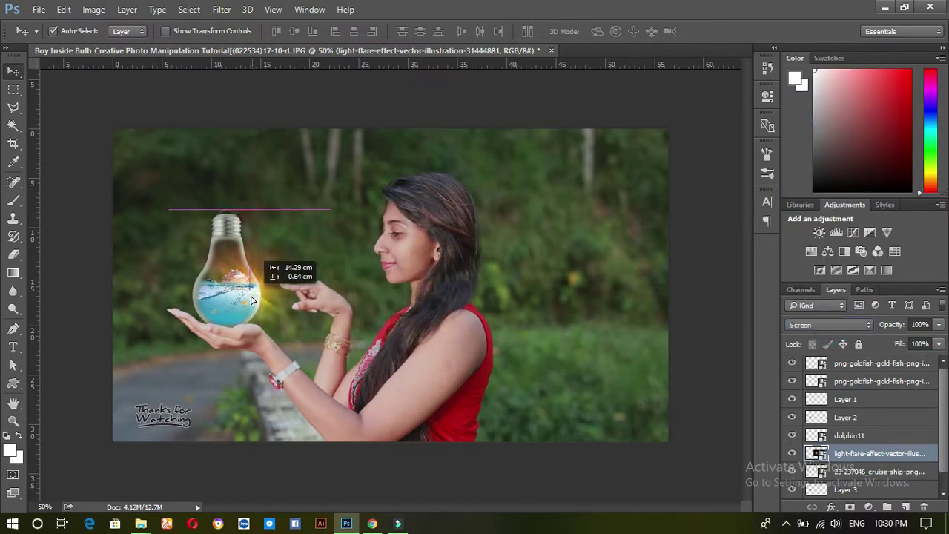
{"action": "mouse_move", "coordinate": [393, 289]}
{"action": "left_mouse_down"}
{"action": "mouse_move", "coordinate": [222, 273]}
{"action": "mouse_move", "coordinate": [240, 289]}
{"action": "mouse_move", "coordinate": [206, 157]}
{"action": "mouse_move", "coordinate": [259, 186]}
{"action": "left_mouse_up"}
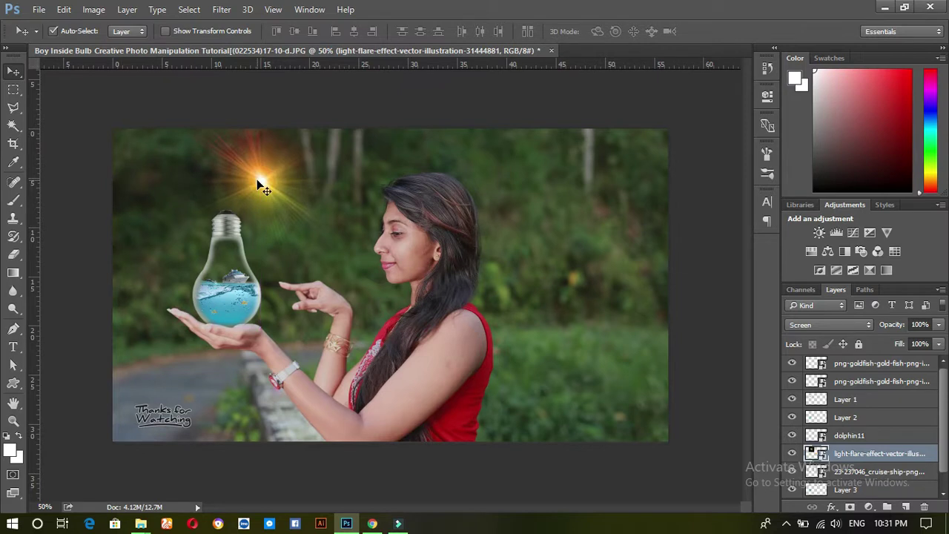
- Enlarge the light flare greatly and position it over the woman's face
{"action": "key", "text": "ctrl+t"}
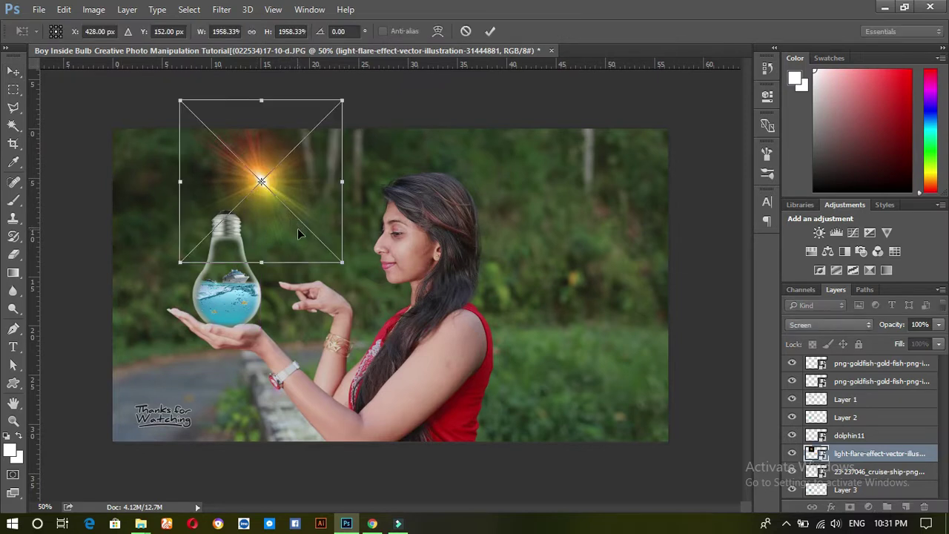
{"action": "left_click_drag", "start_coordinate": [341, 262], "coordinate": [436, 357]}
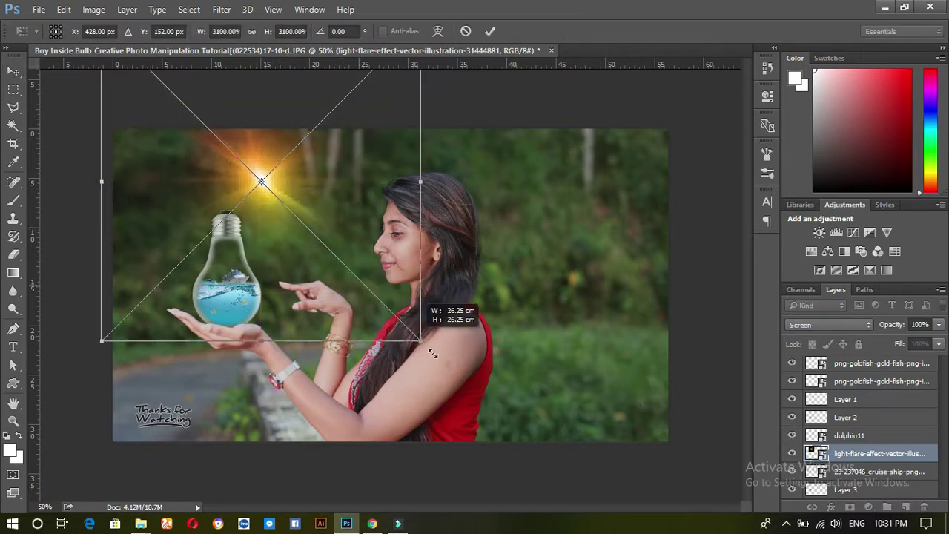
{"action": "left_click_drag", "start_coordinate": [304, 202], "coordinate": [469, 250]}
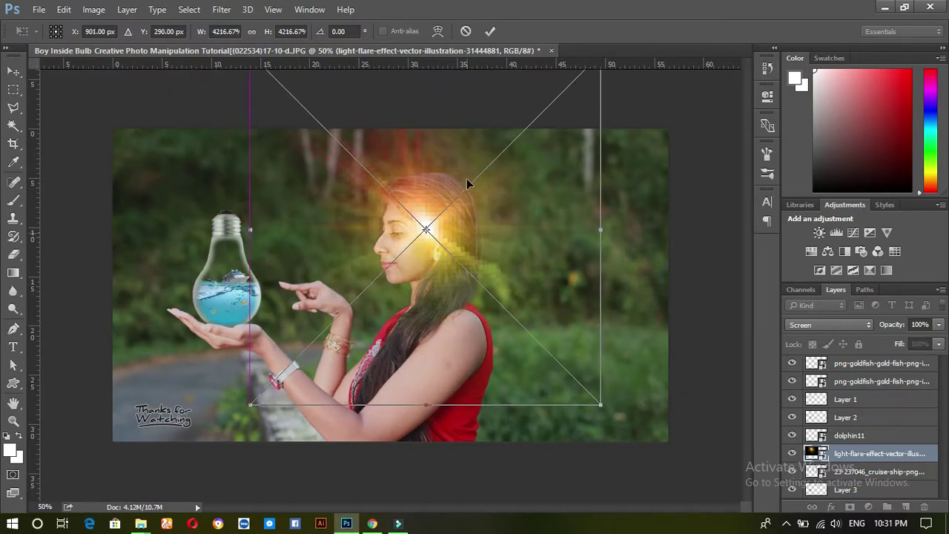
{"action": "left_click", "coordinate": [489, 31]}
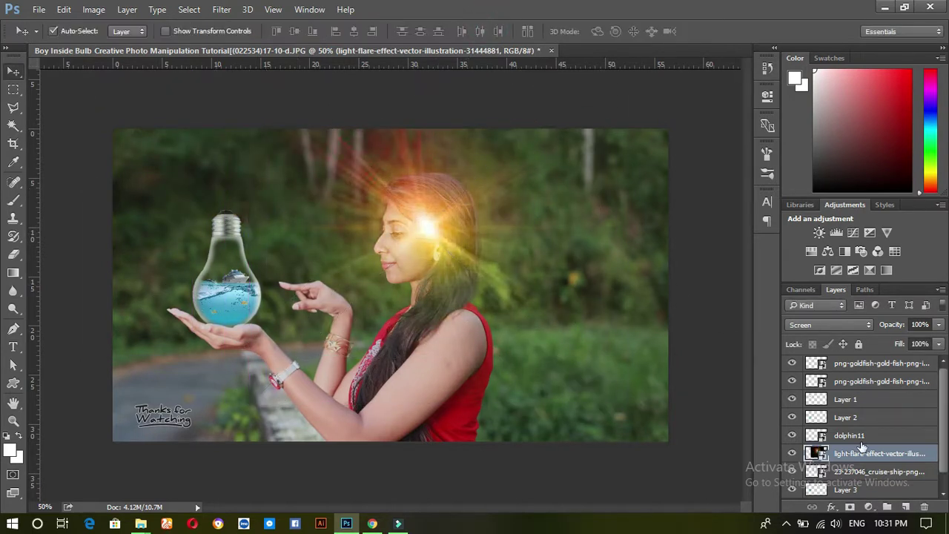
- Move the flare layer just above Background, lower its opacity, and place it behind the bulb
{"action": "left_click_drag", "start_coordinate": [862, 455], "coordinate": [868, 491]}
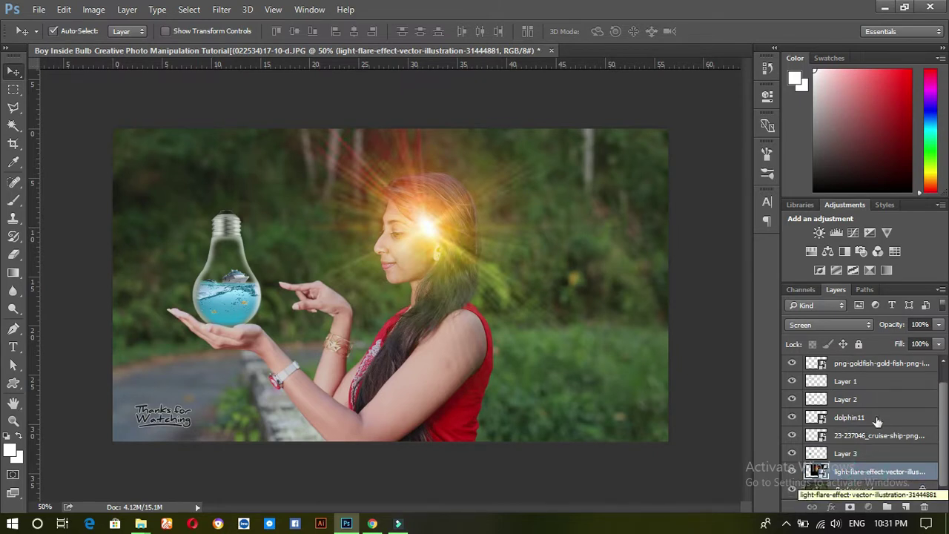
{"action": "left_click", "coordinate": [939, 324]}
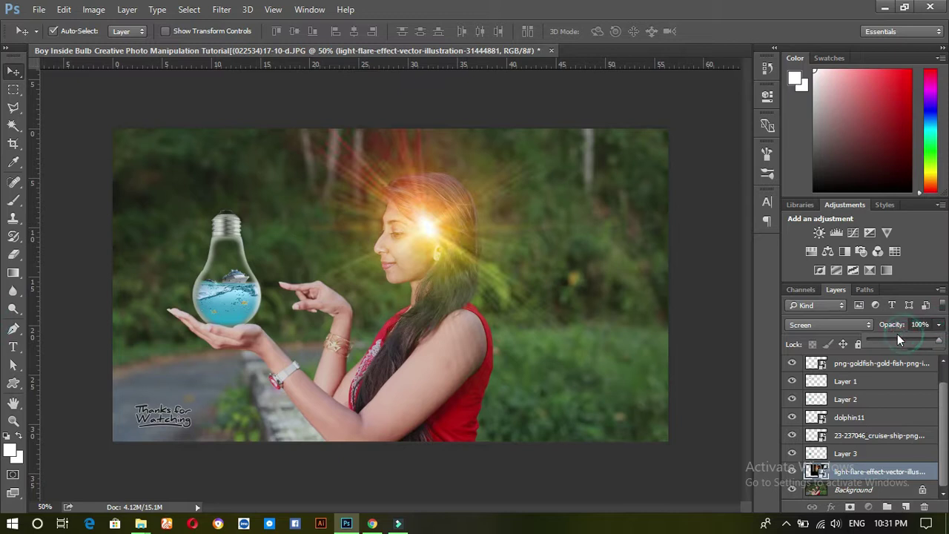
{"action": "mouse_move", "coordinate": [891, 338]}
{"action": "left_mouse_down"}
{"action": "mouse_move", "coordinate": [917, 343]}
{"action": "mouse_move", "coordinate": [889, 341]}
{"action": "left_mouse_up"}
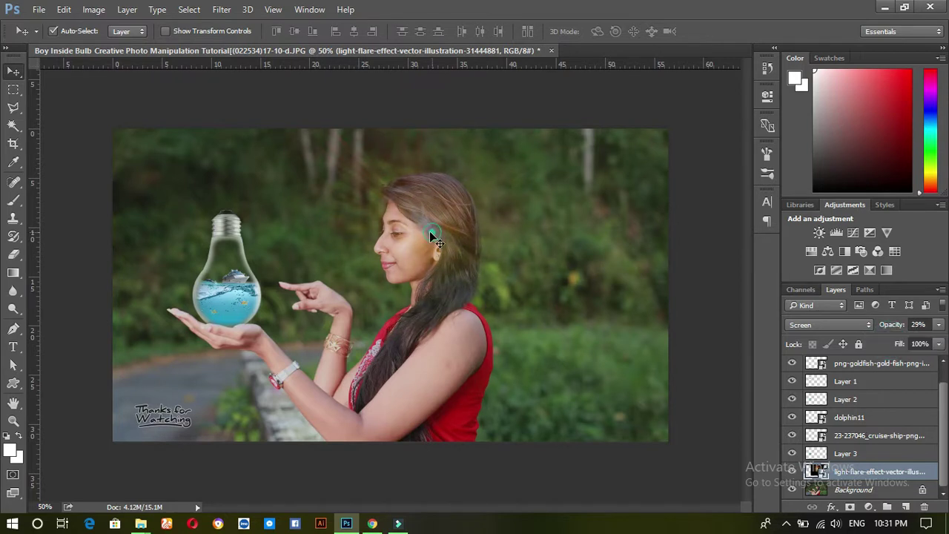
{"action": "left_click_drag", "start_coordinate": [431, 233], "coordinate": [228, 291]}
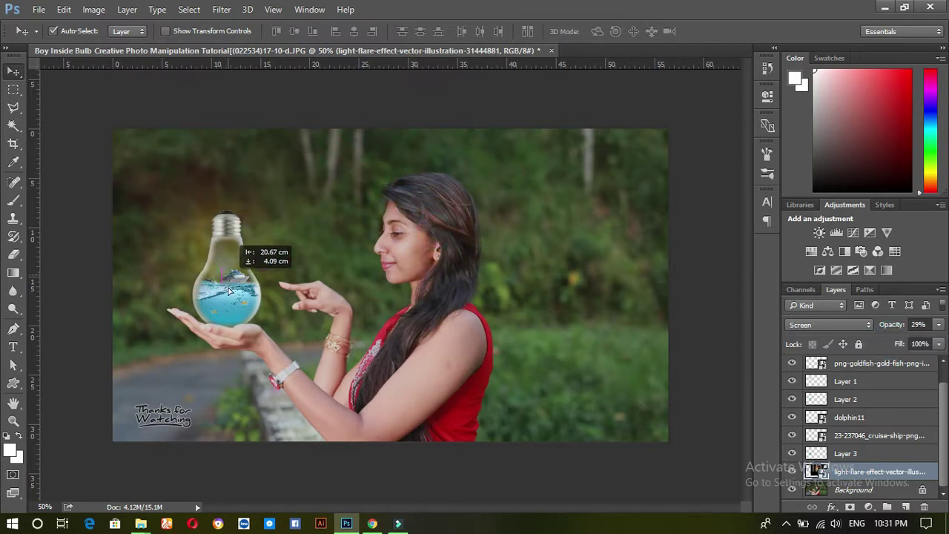
{"action": "left_click_drag", "start_coordinate": [228, 291], "coordinate": [234, 298]}
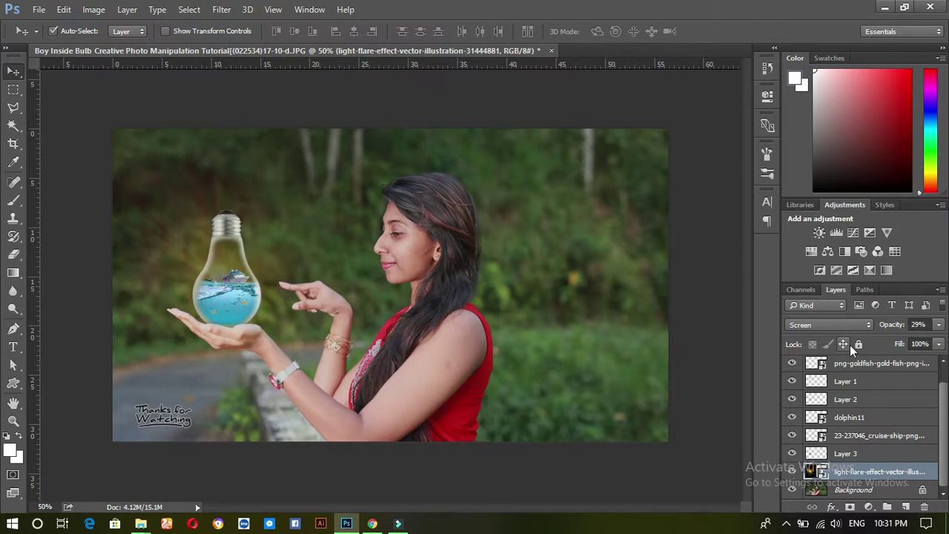
- Raise the flare layer's opacity to 65% and zoom in on the woman's pointing finger
{"action": "left_click", "coordinate": [938, 324]}
{"action": "mouse_move", "coordinate": [909, 343]}
{"action": "left_mouse_down"}
{"action": "mouse_move", "coordinate": [902, 341]}
{"action": "mouse_move", "coordinate": [923, 341]}
{"action": "left_mouse_up"}
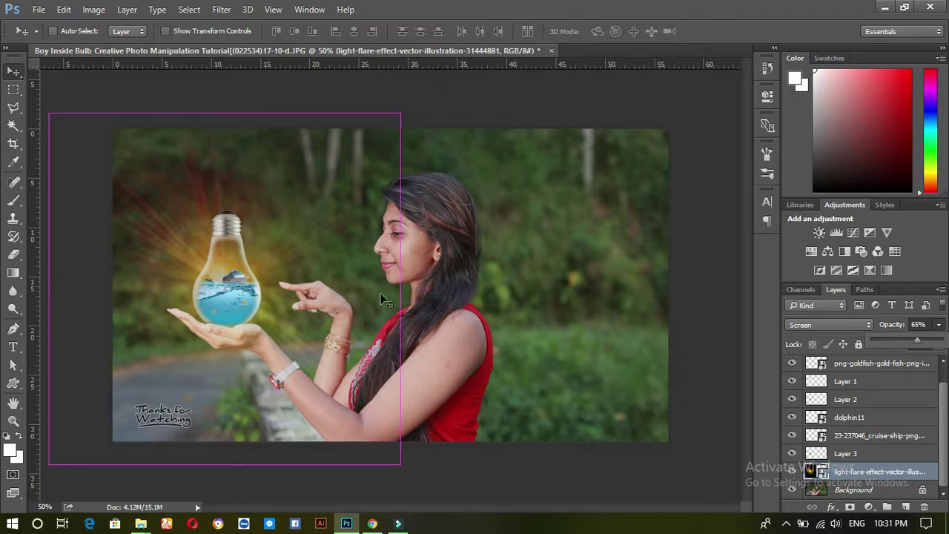
{"action": "left_click", "coordinate": [320, 286], "text": "ctrl"}
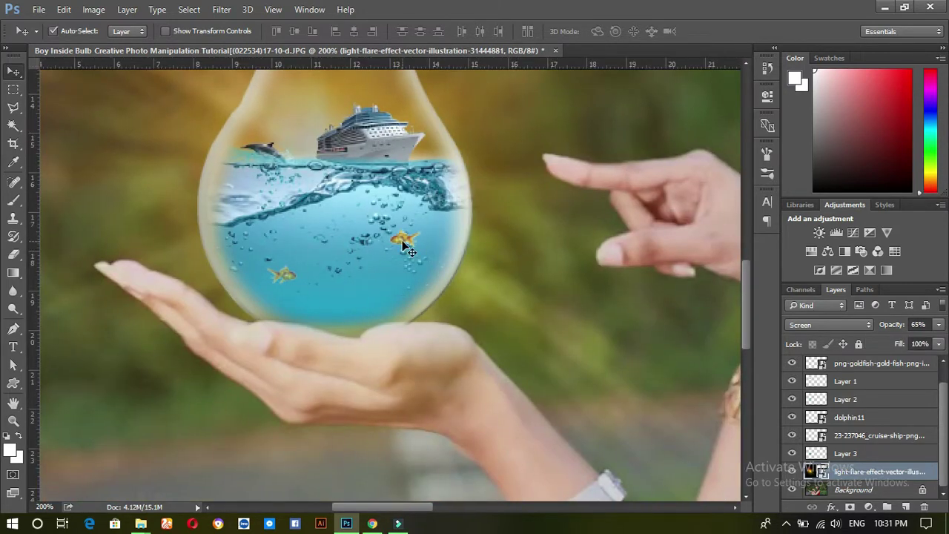
- Duplicate the goldfish and enlarge both goldfish inside the bulb
{"action": "left_click", "coordinate": [406, 250], "text": "alt"}
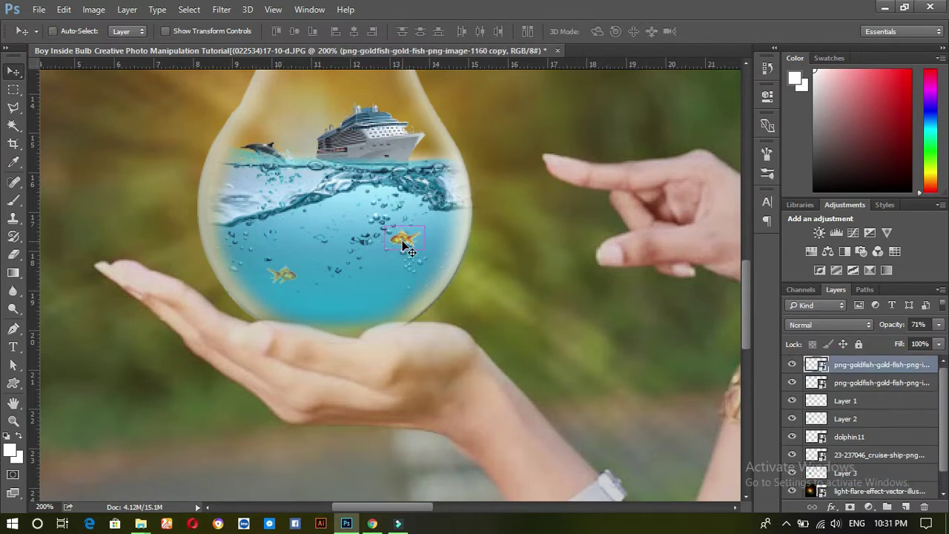
{"action": "key", "text": "ctrl+t"}
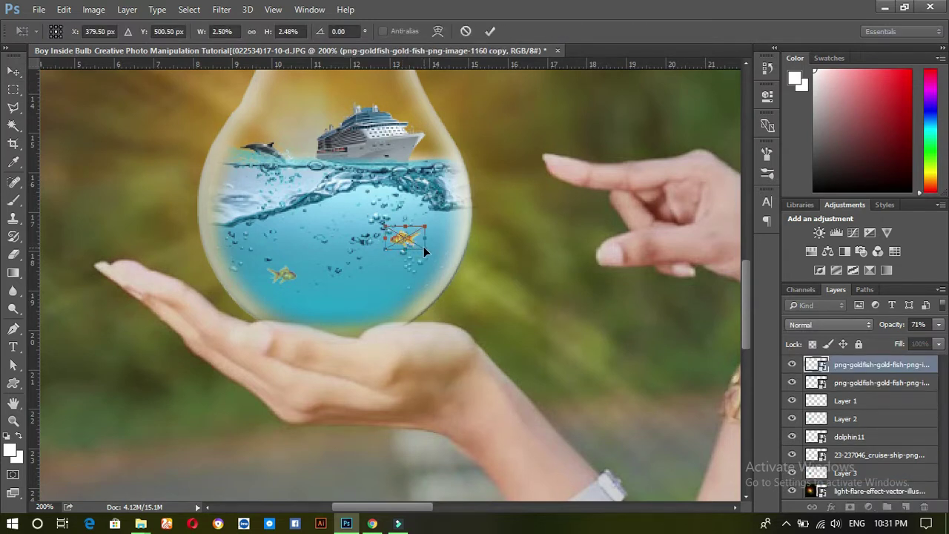
{"action": "left_click_drag", "start_coordinate": [427, 251], "coordinate": [438, 259]}
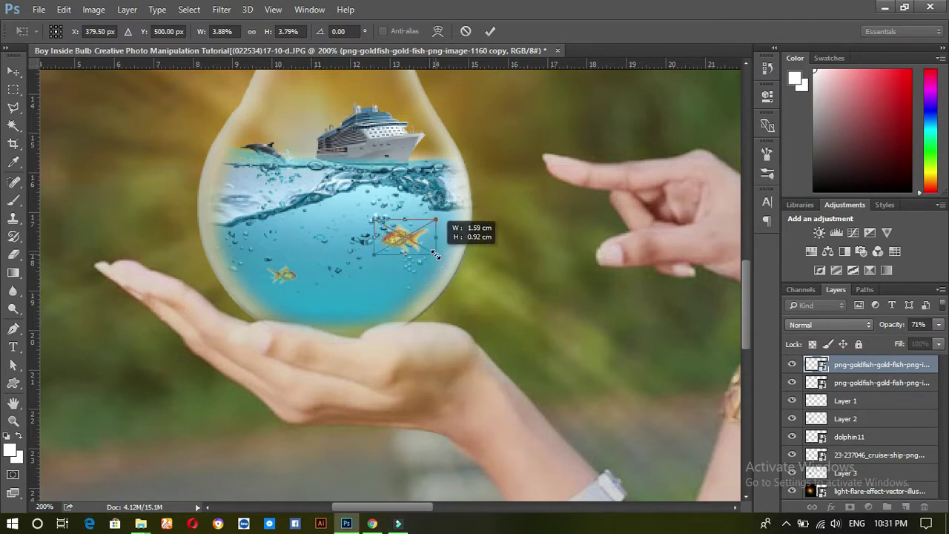
{"action": "left_click", "coordinate": [490, 31]}
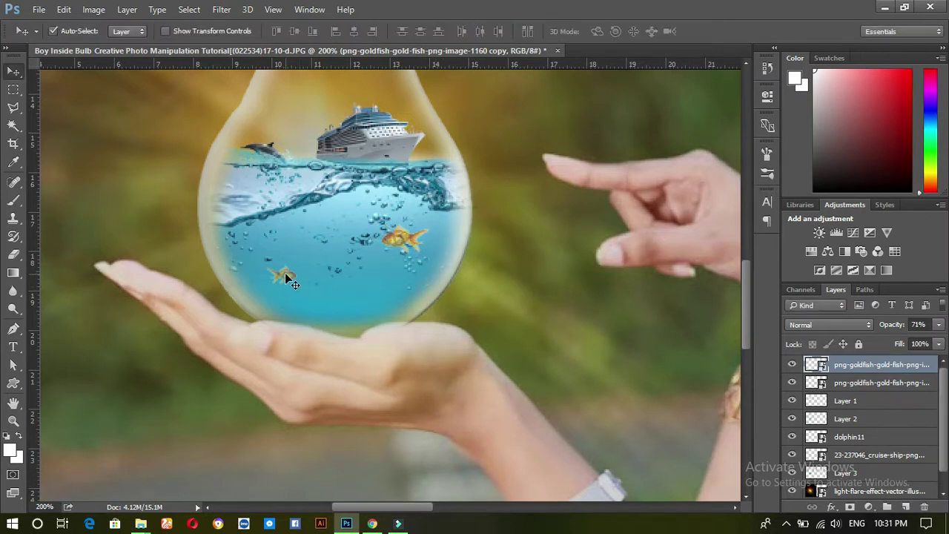
{"action": "left_click", "coordinate": [285, 273], "text": "ctrl"}
{"action": "key", "text": "ctrl+t"}
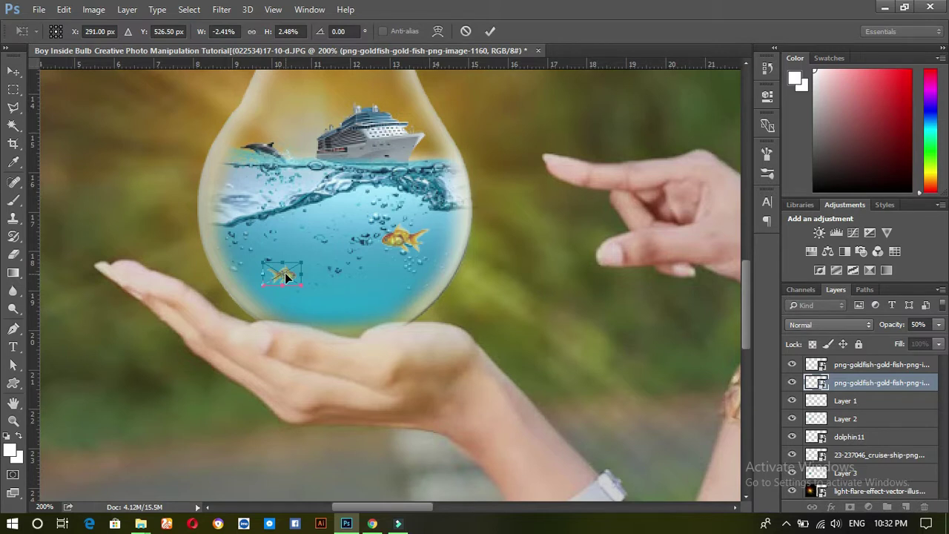
{"action": "left_click_drag", "start_coordinate": [261, 264], "coordinate": [249, 254]}
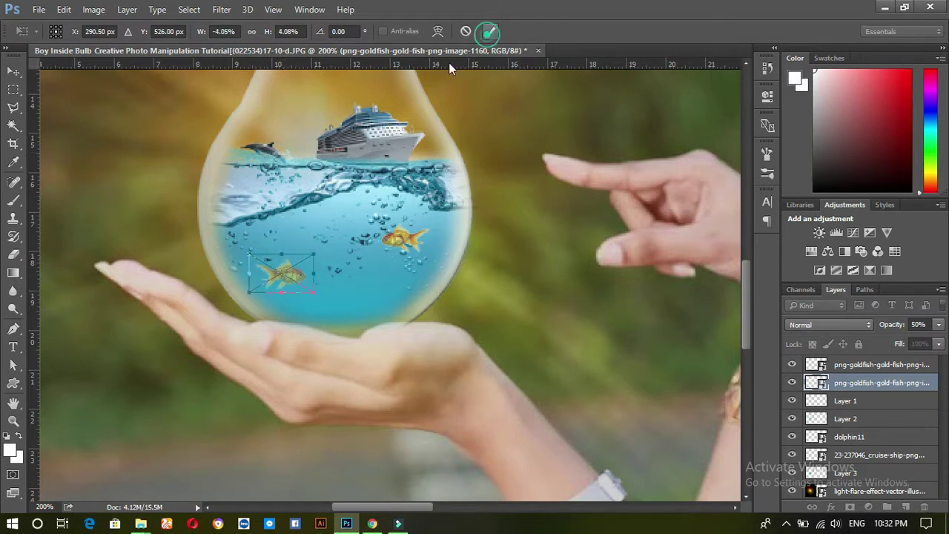
{"action": "left_click", "coordinate": [489, 31]}
- Enlarge the dolphin11 layer to about 7.1% around its centre
{"action": "left_click", "coordinate": [261, 152], "text": "ctrl"}
{"action": "key", "text": "ctrl+t"}
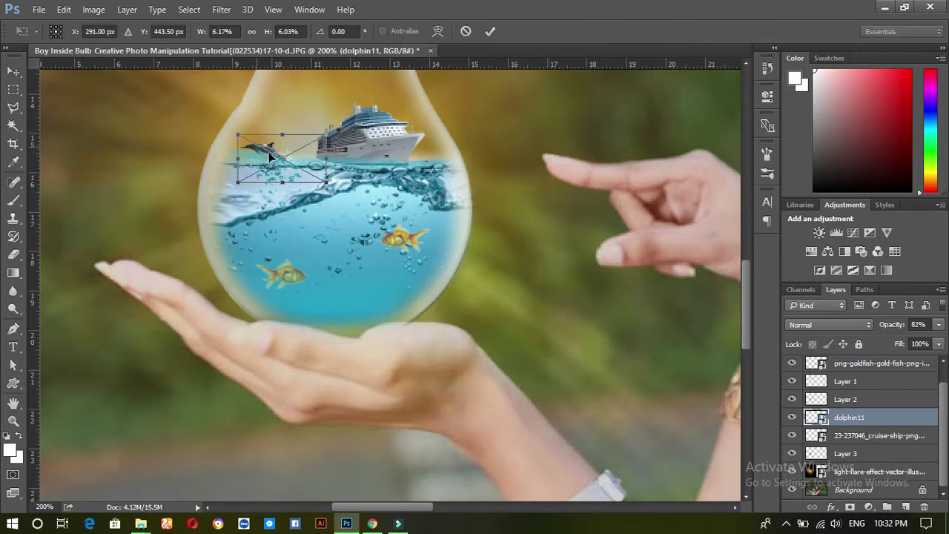
{"action": "mouse_move", "coordinate": [326, 182]}
{"action": "left_mouse_down"}
{"action": "mouse_move", "coordinate": [334, 186]}
{"action": "mouse_move", "coordinate": [289, 166]}
{"action": "left_mouse_up"}
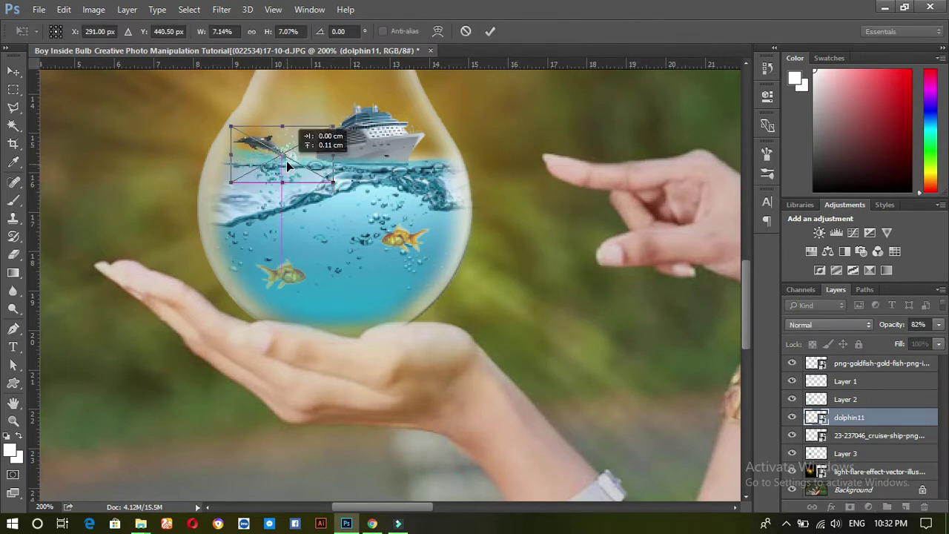
{"action": "left_click", "coordinate": [487, 33]}
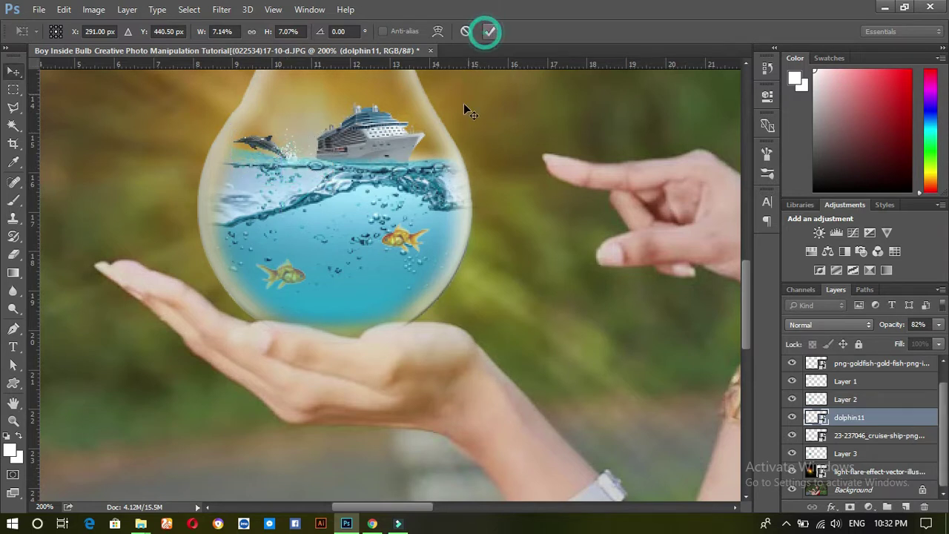
{"action": "scroll", "coordinate": [445, 156], "scroll_direction": "down", "scroll_amount": 3}
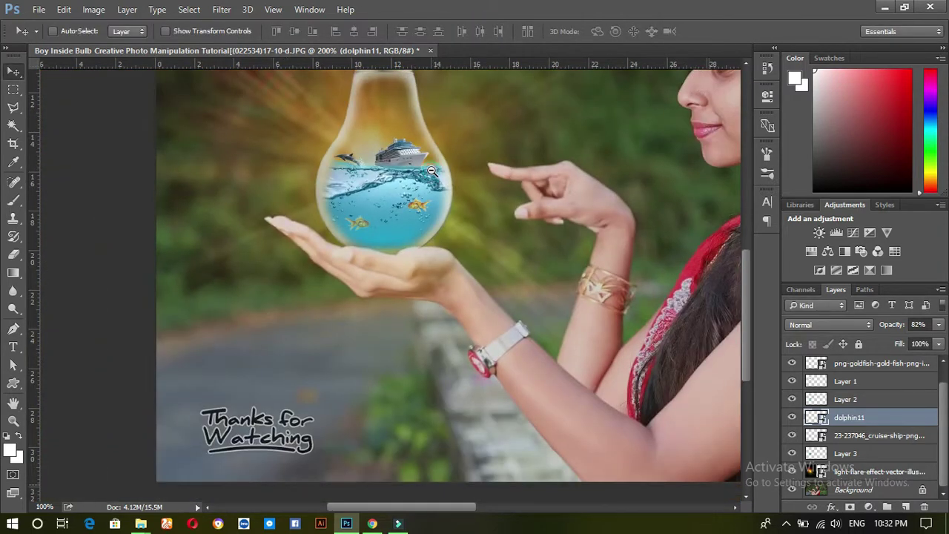
{"action": "scroll", "coordinate": [432, 171], "scroll_direction": "down", "scroll_amount": 1}
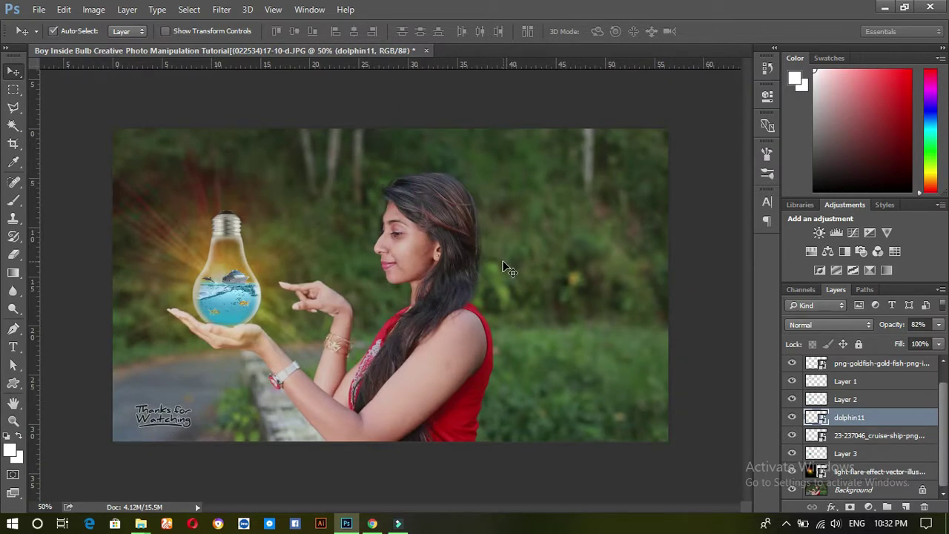
- Nudge the light flare slightly down-right and set its opacity to 100%
{"action": "left_click_drag", "start_coordinate": [250, 286], "coordinate": [256, 291]}
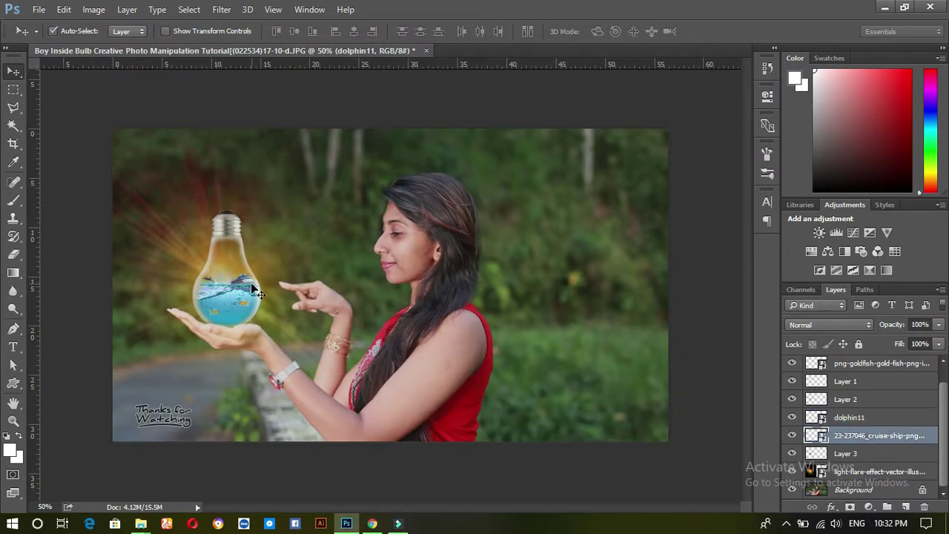
{"action": "key", "text": "ctrl"}
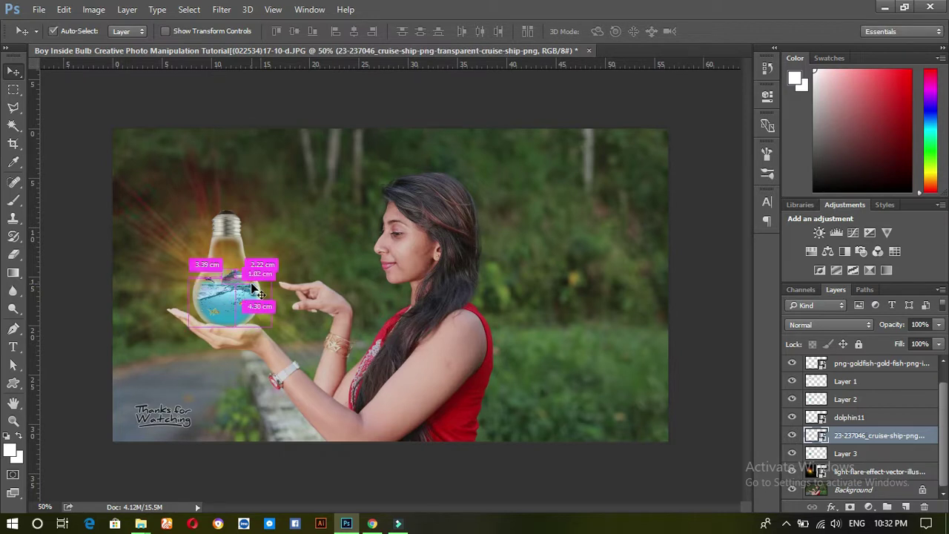
{"action": "mouse_move", "coordinate": [267, 256]}
{"action": "left_mouse_down"}
{"action": "mouse_move", "coordinate": [272, 274]}
{"action": "mouse_move", "coordinate": [271, 246]}
{"action": "left_mouse_up"}
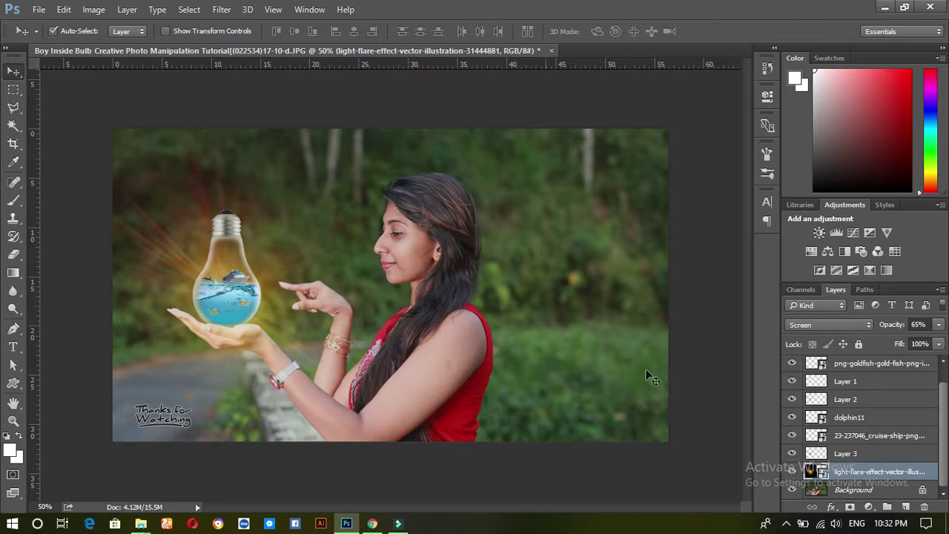
{"action": "left_click", "coordinate": [939, 333]}
{"action": "left_click_drag", "start_coordinate": [918, 341], "coordinate": [941, 338]}
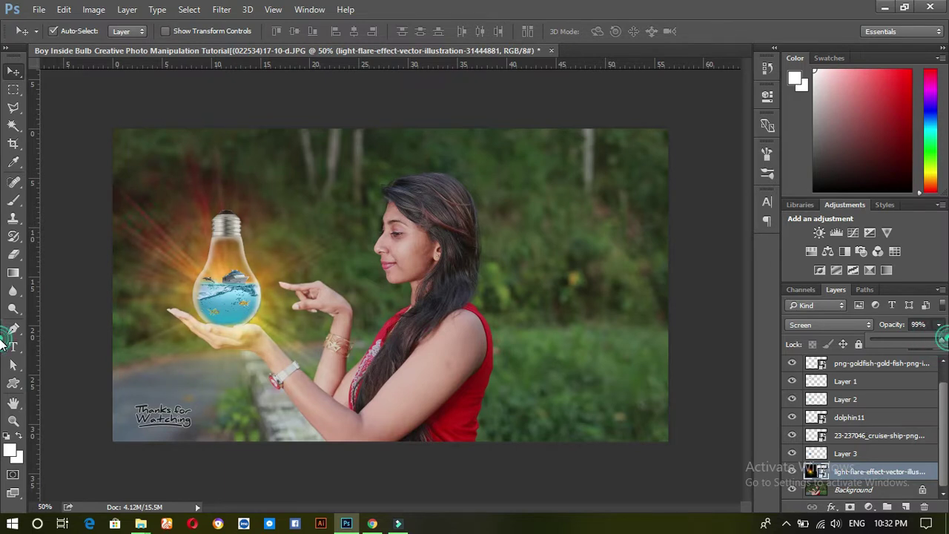
{"action": "left_click", "coordinate": [945, 342]}
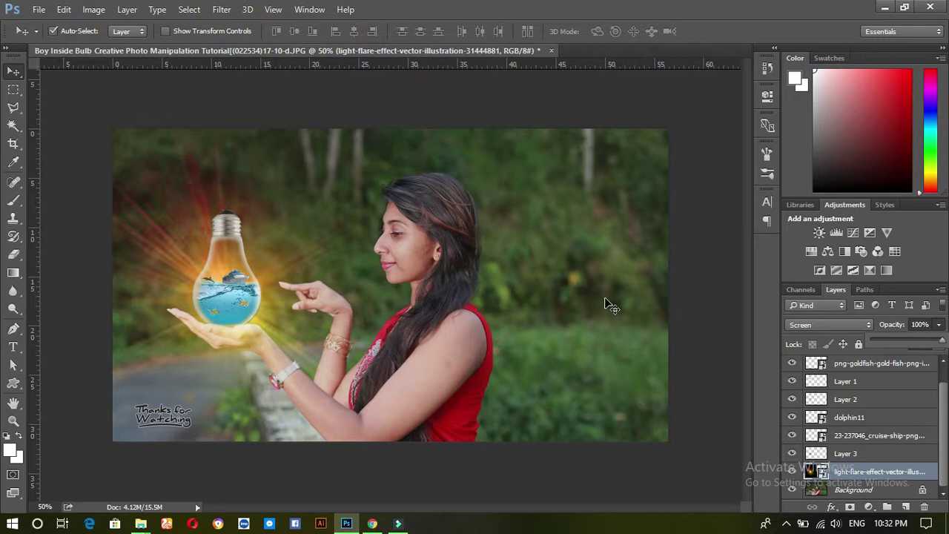
{"action": "left_click", "coordinate": [38, 10]}
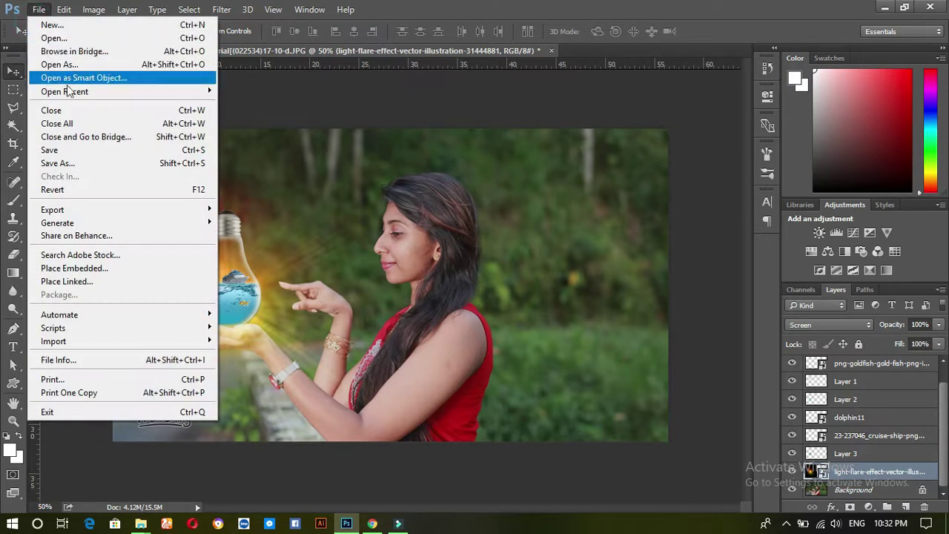
- Start Save As with JPEG format and the Desktop as destination folder
{"action": "left_click", "coordinate": [67, 163]}
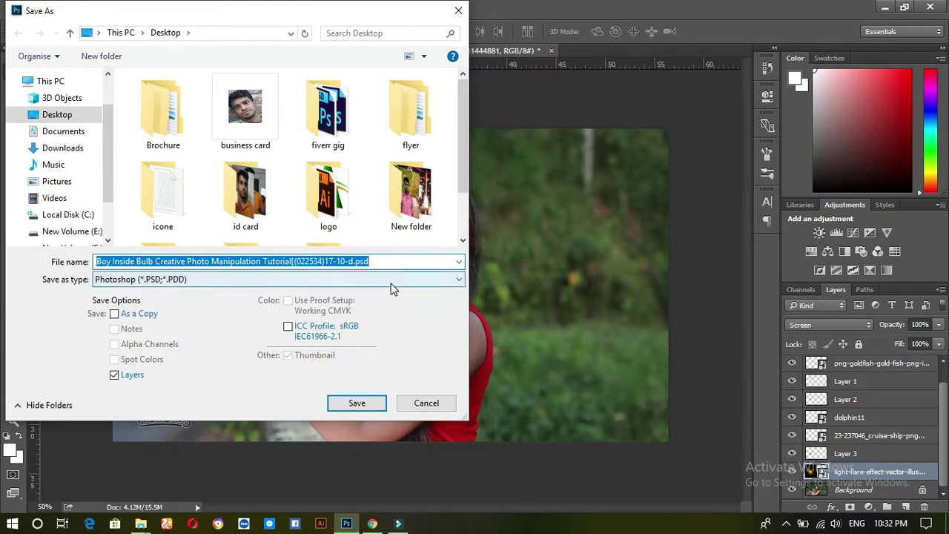
{"action": "left_click", "coordinate": [391, 279]}
{"action": "left_click", "coordinate": [336, 387]}
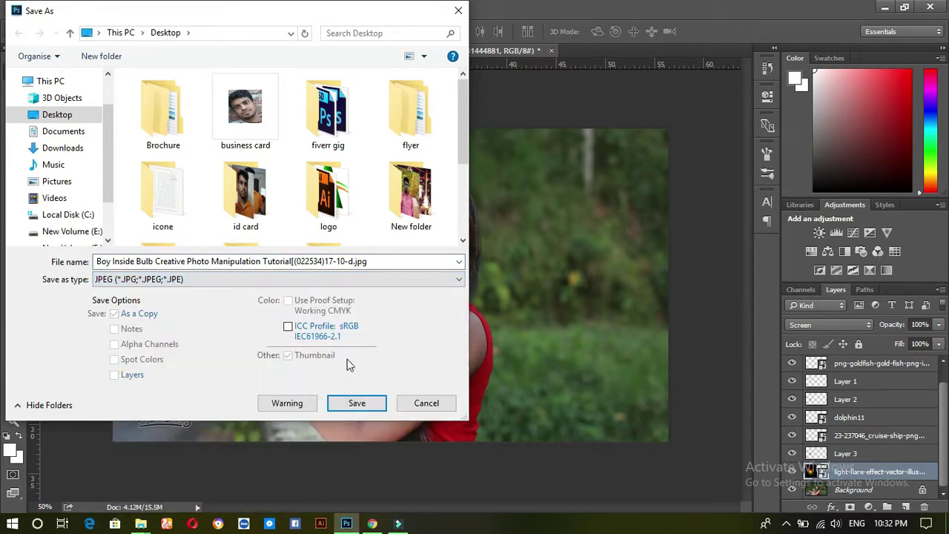
{"action": "left_click", "coordinate": [65, 183]}
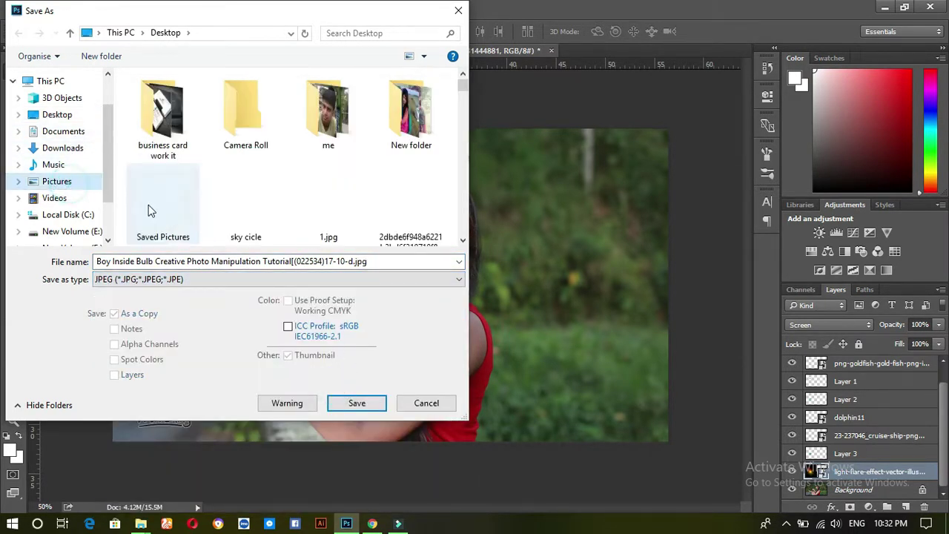
{"action": "left_click", "coordinate": [61, 115]}
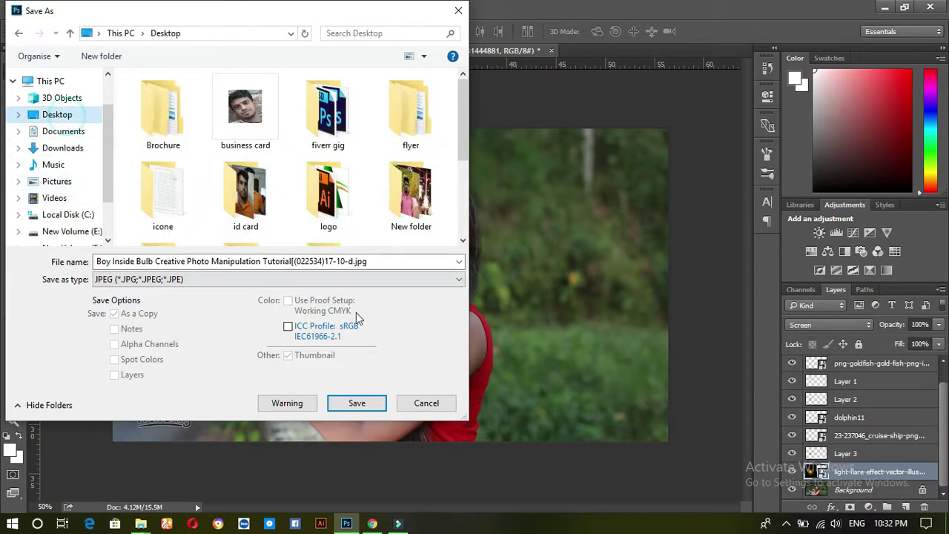
- Rename the file ending to 'd1' instead of replacing, and save with default JPEG options
{"action": "left_click", "coordinate": [364, 405]}
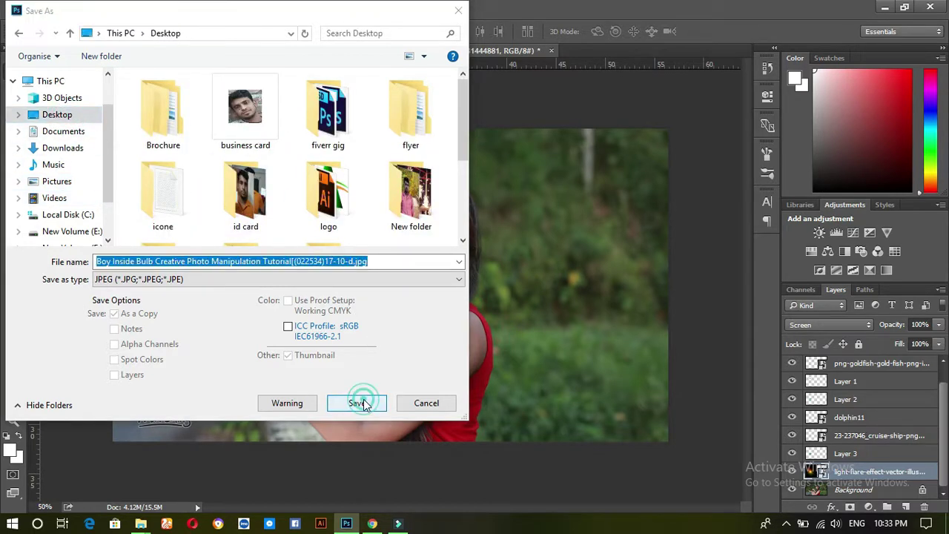
{"action": "left_click", "coordinate": [625, 264]}
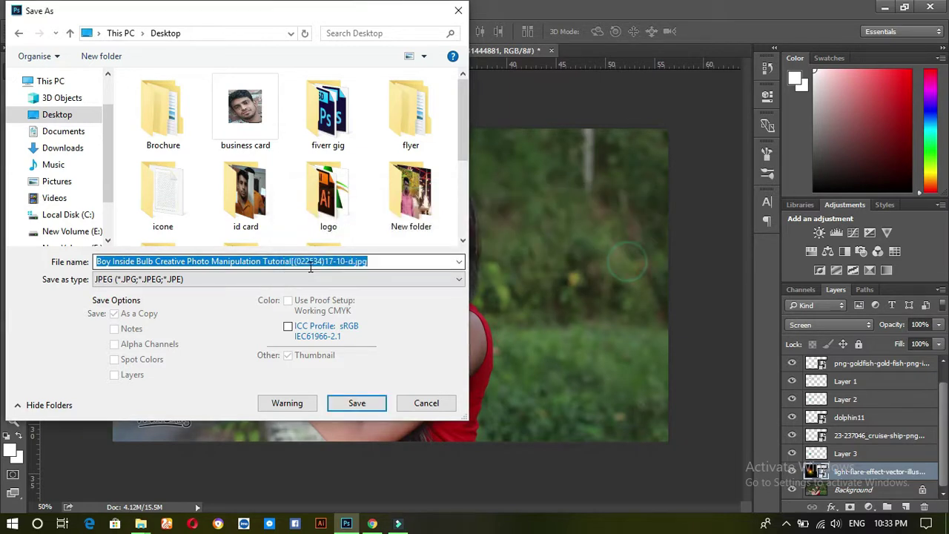
{"action": "double_click", "coordinate": [397, 262]}
{"action": "type", "text": "d1"}
{"action": "left_click", "coordinate": [364, 402]}
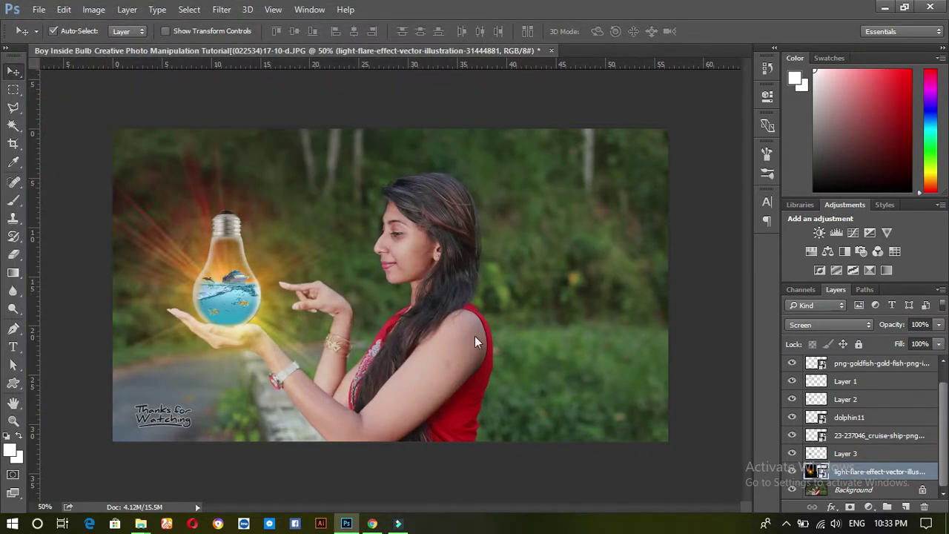
{"action": "left_click", "coordinate": [555, 128]}
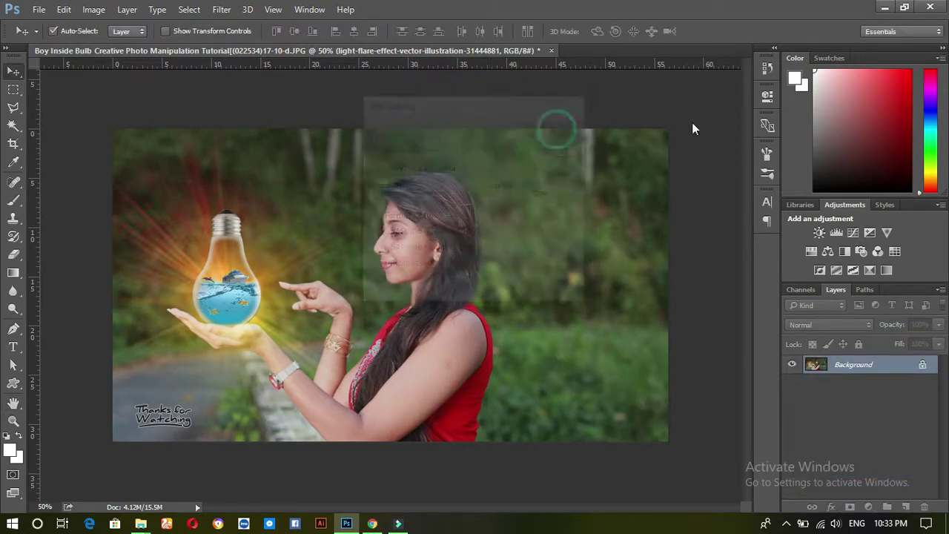